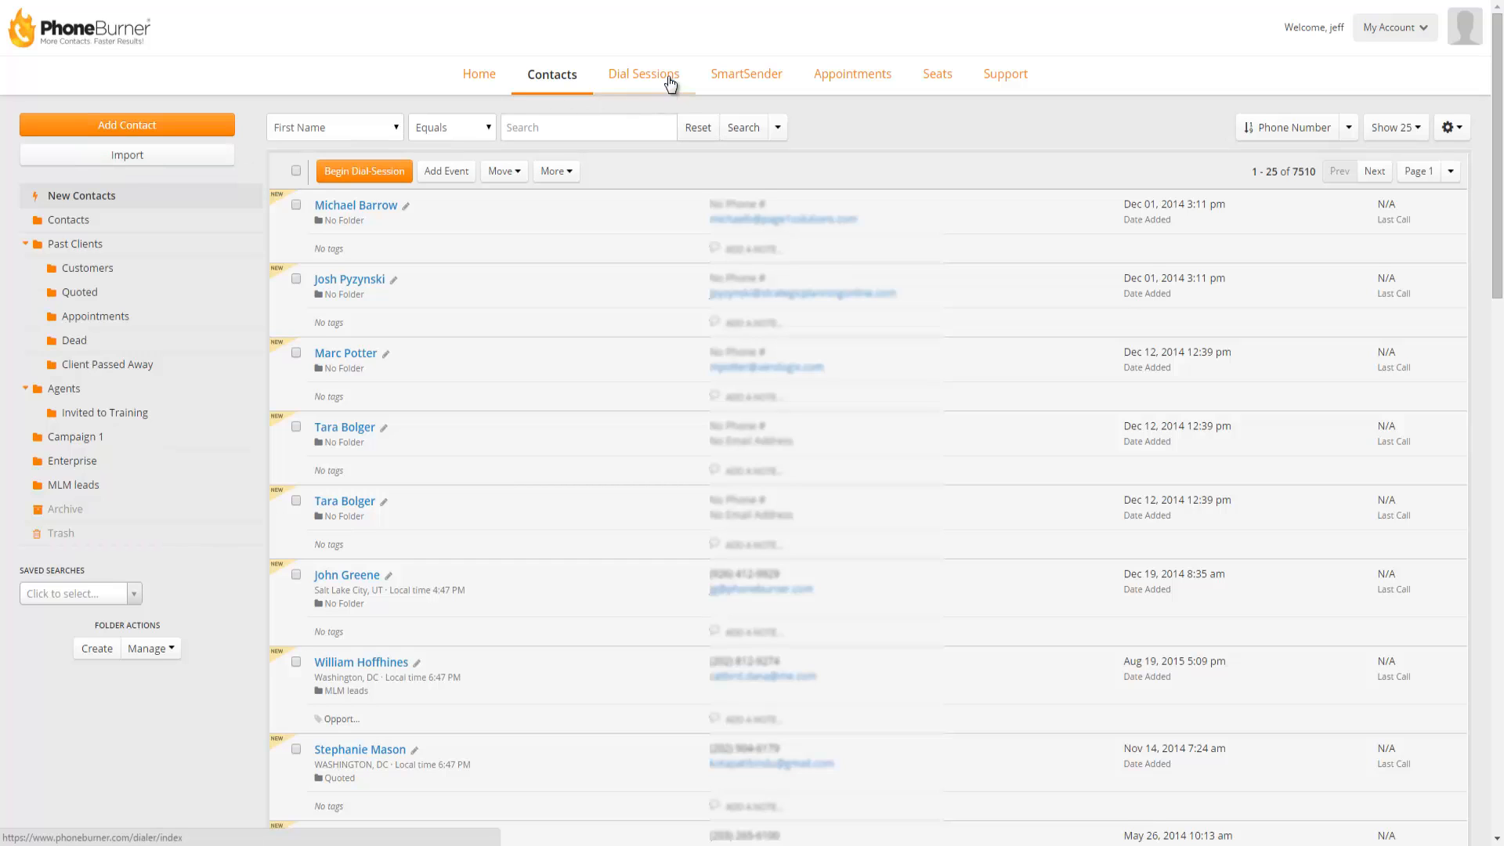
Open the contact import form from the dial sessions page and agree to the import terms and conditions.
click(633, 77)
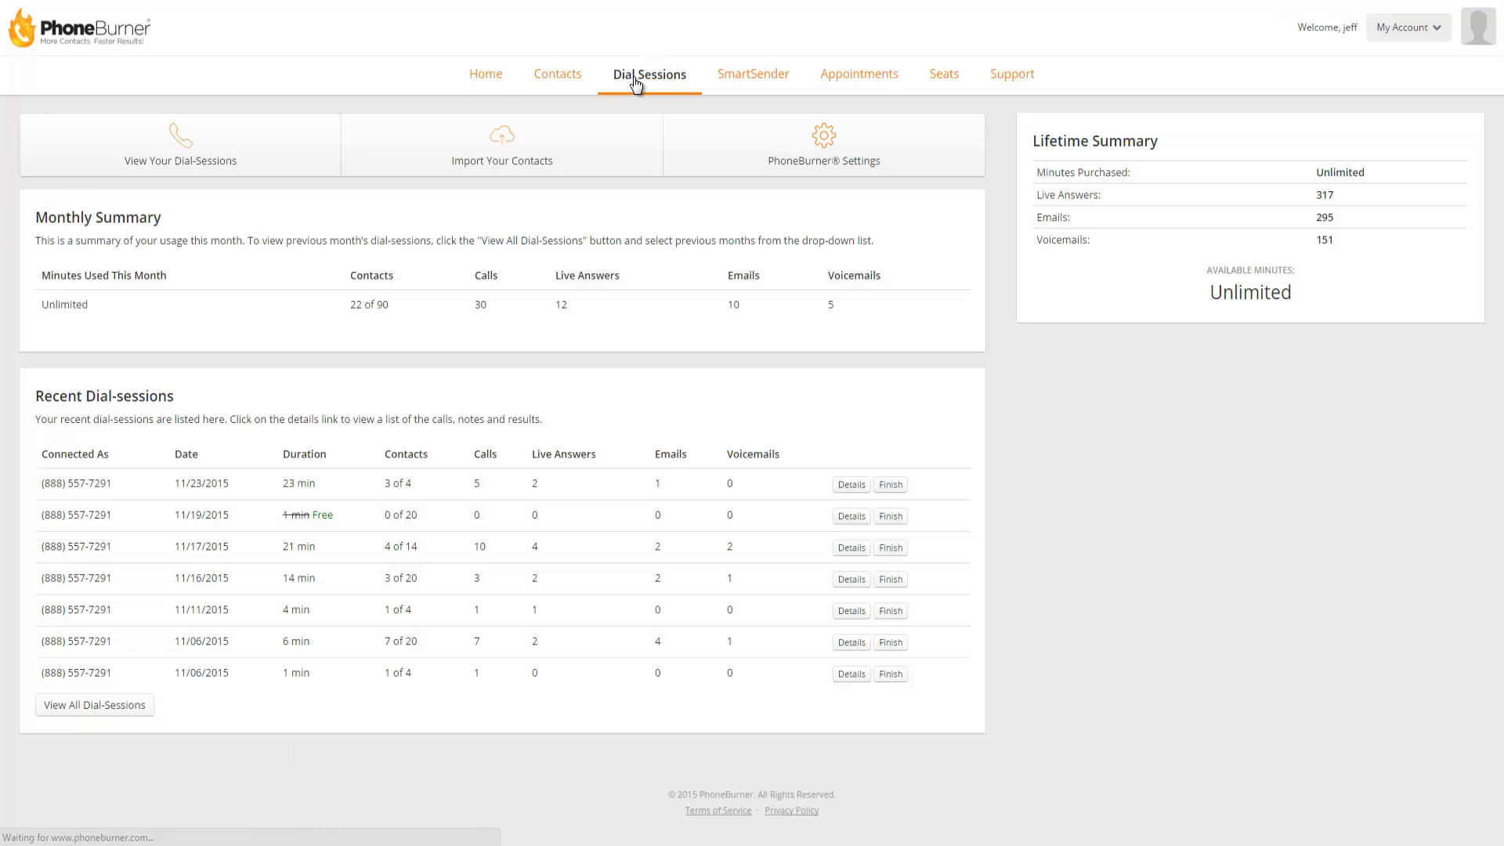
click(506, 154)
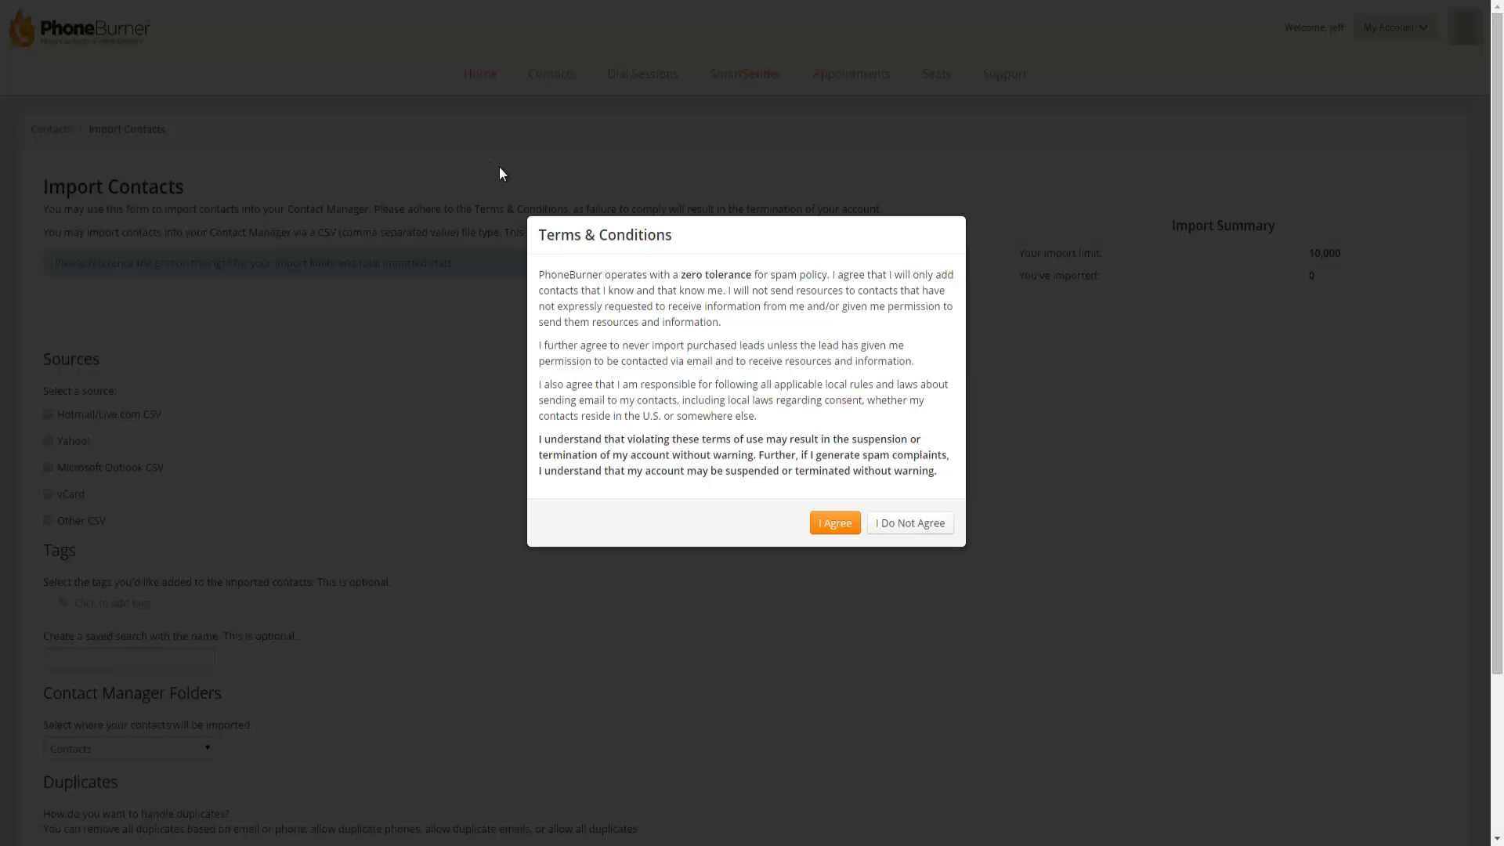
click(835, 523)
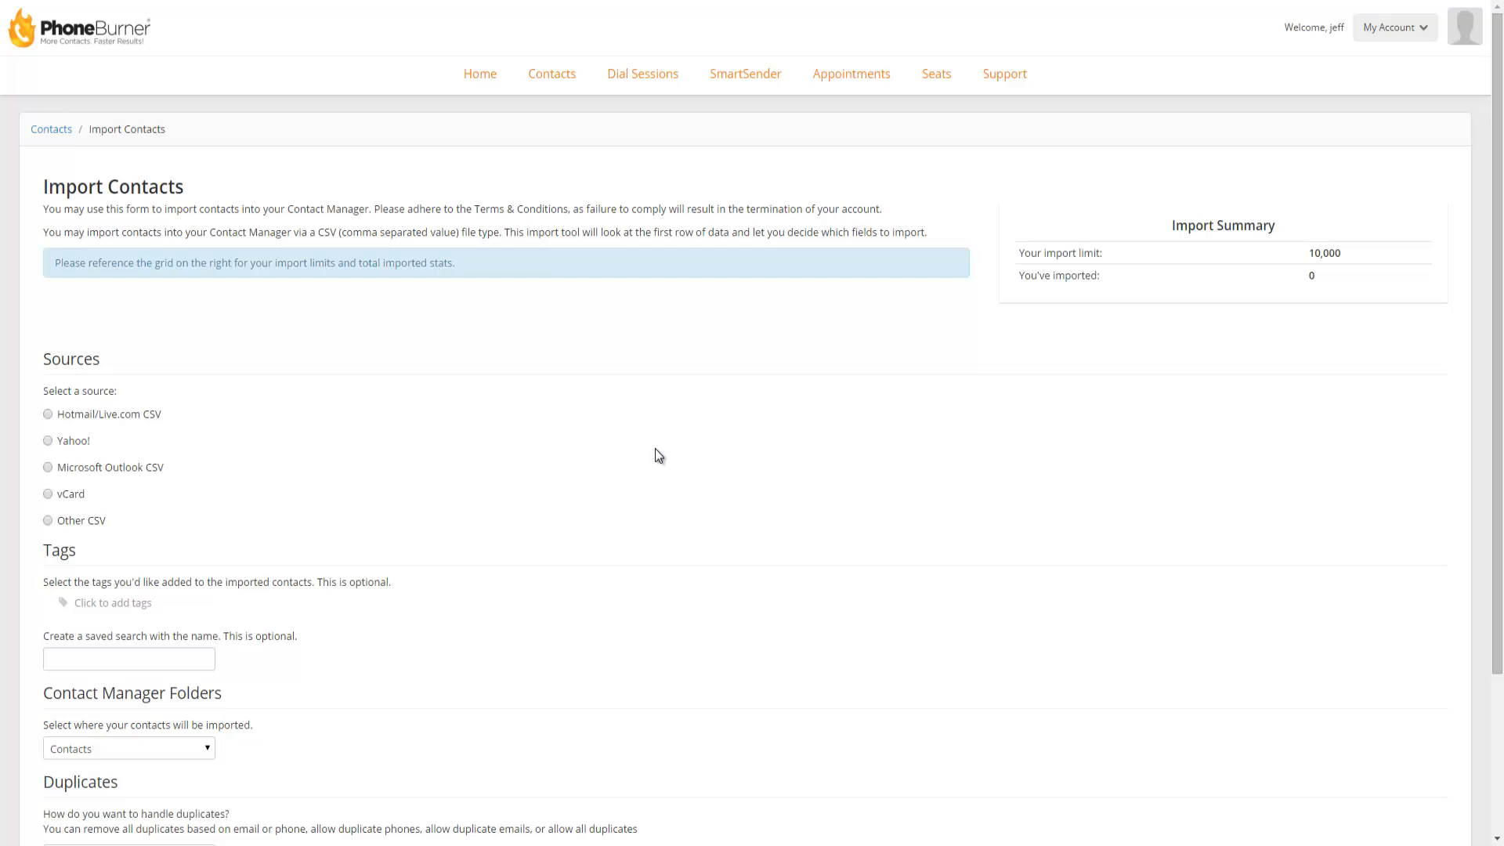
Set the import source to Other CSV and choose the file OC#5690-B-PP-PRIME-22.
scroll(658, 453, down, 3)
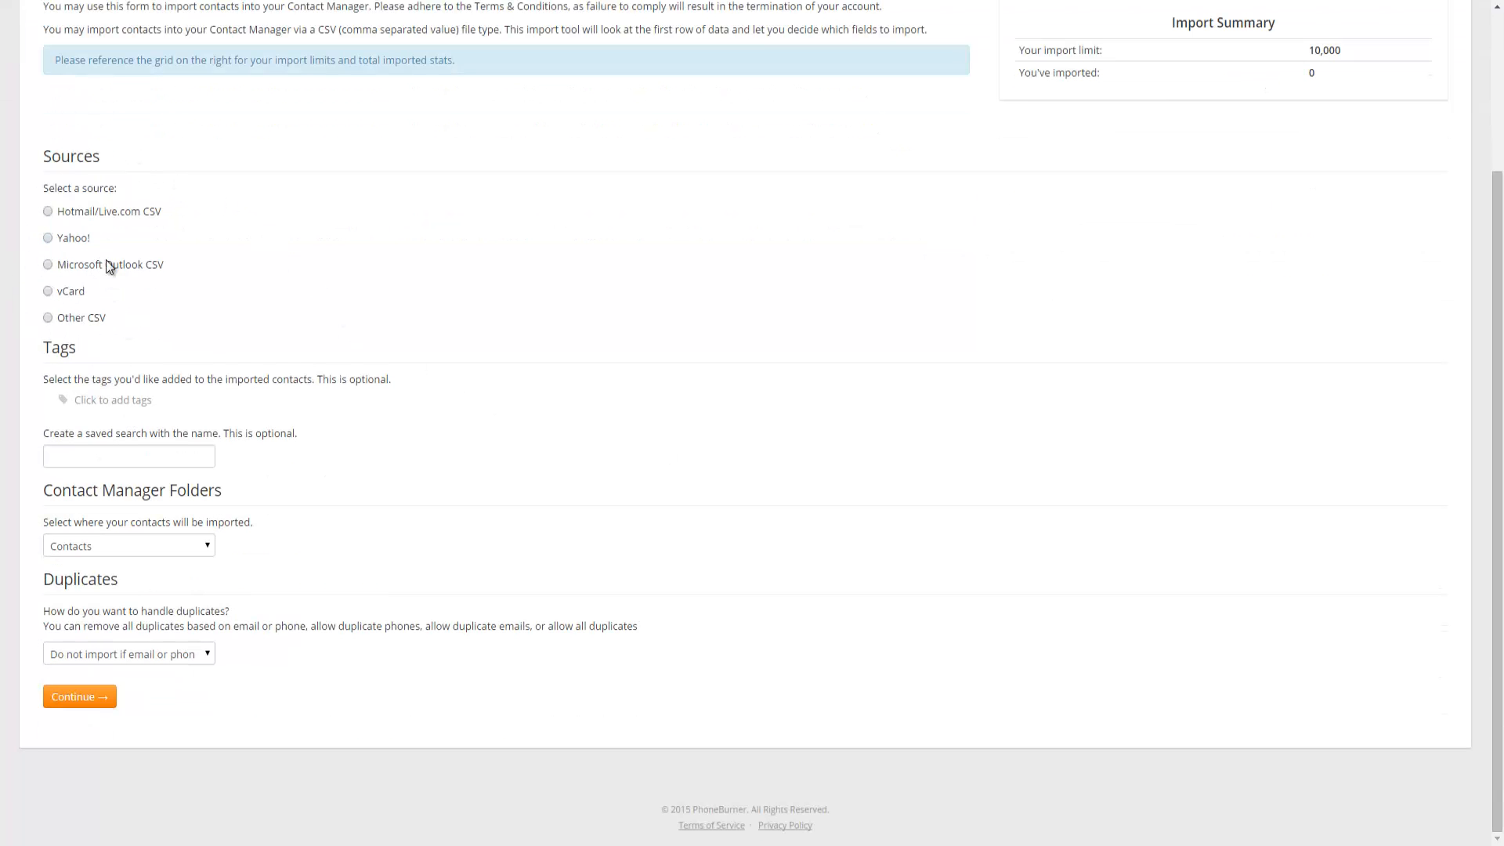
click(48, 318)
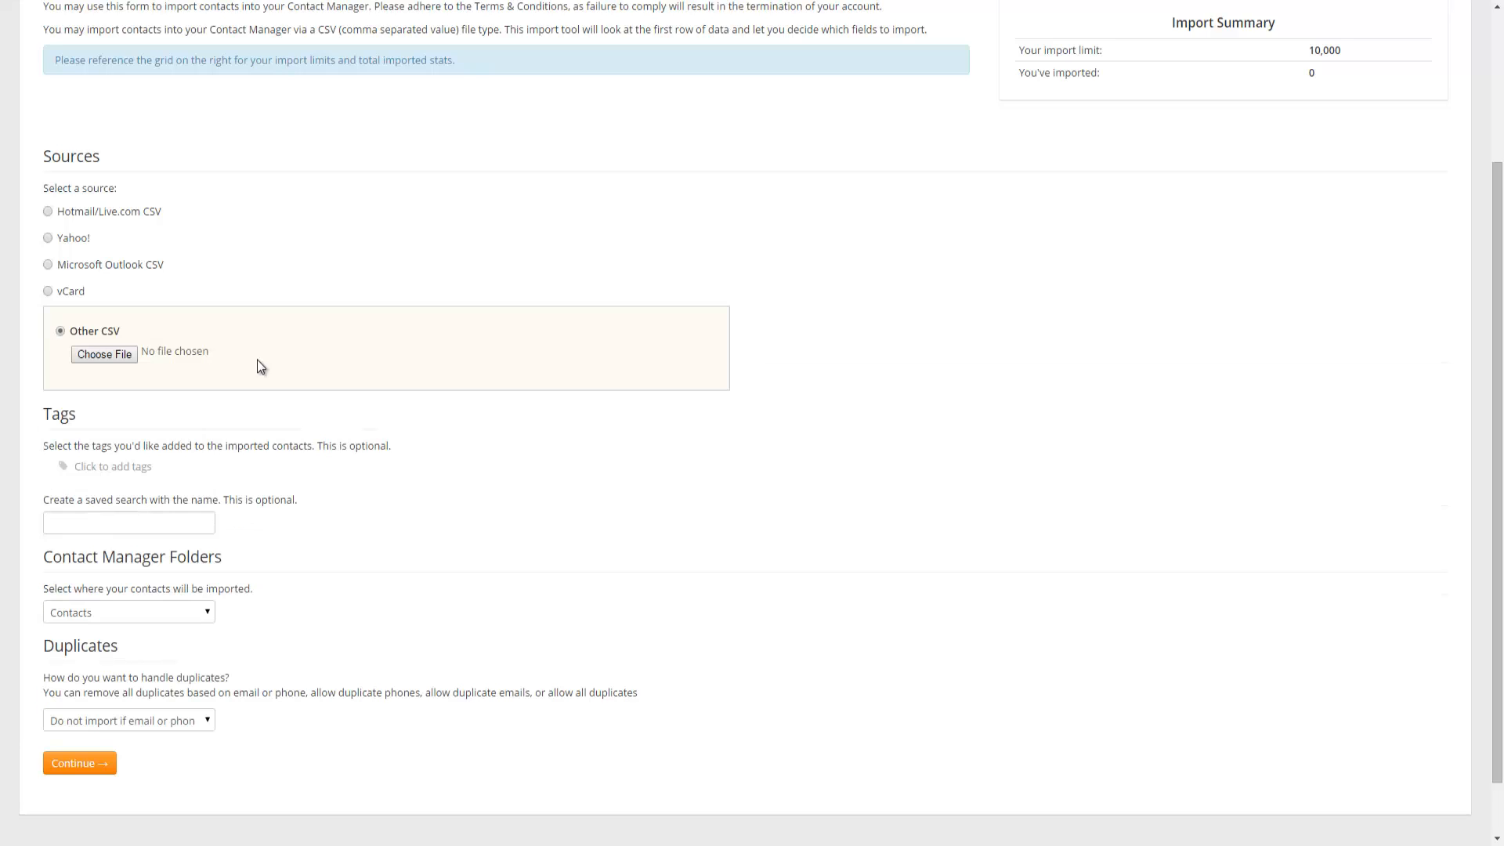
click(97, 355)
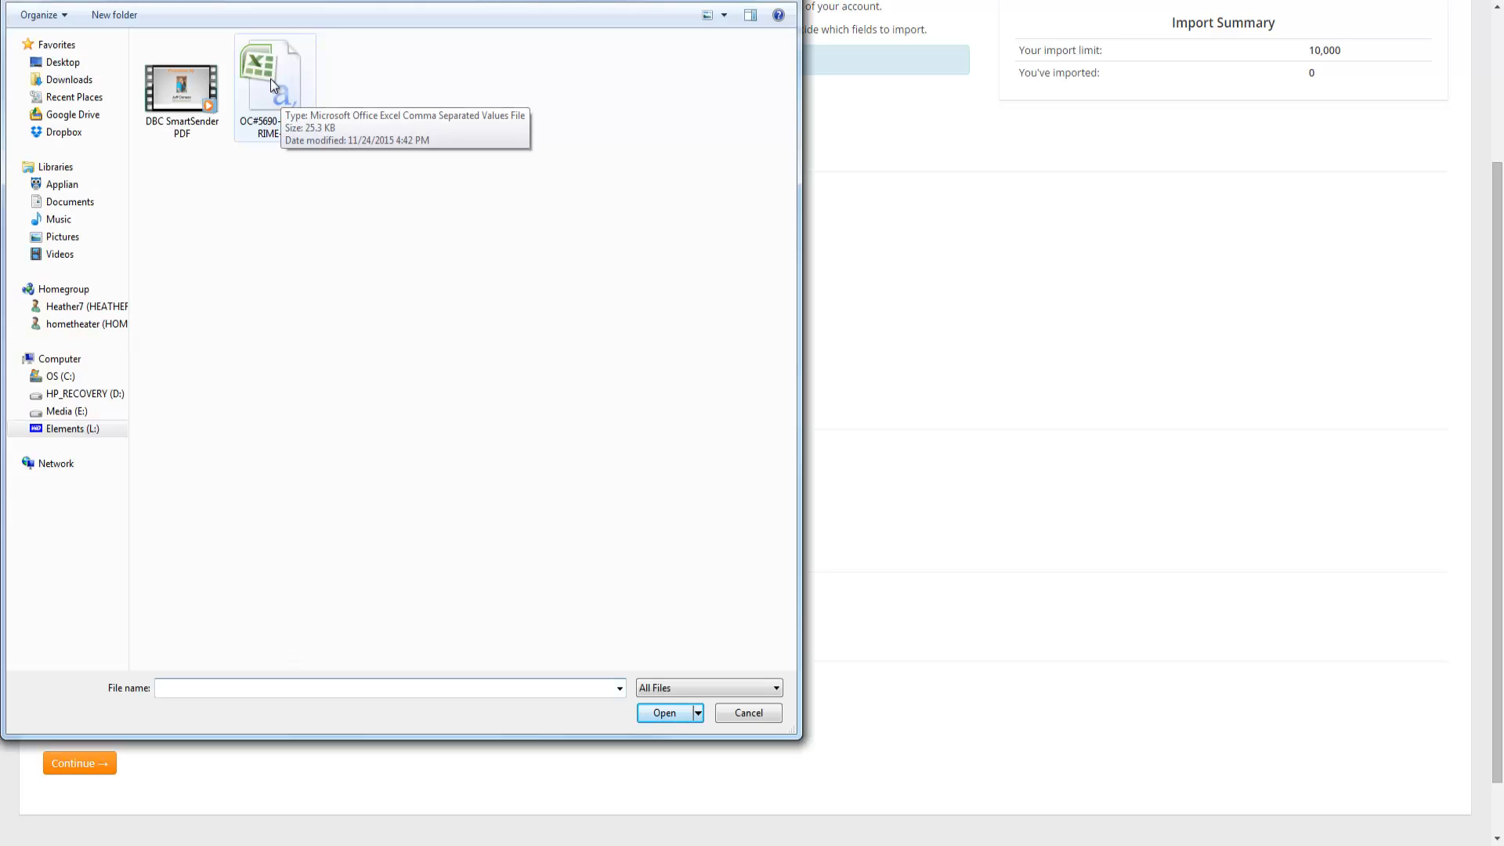
click(271, 79)
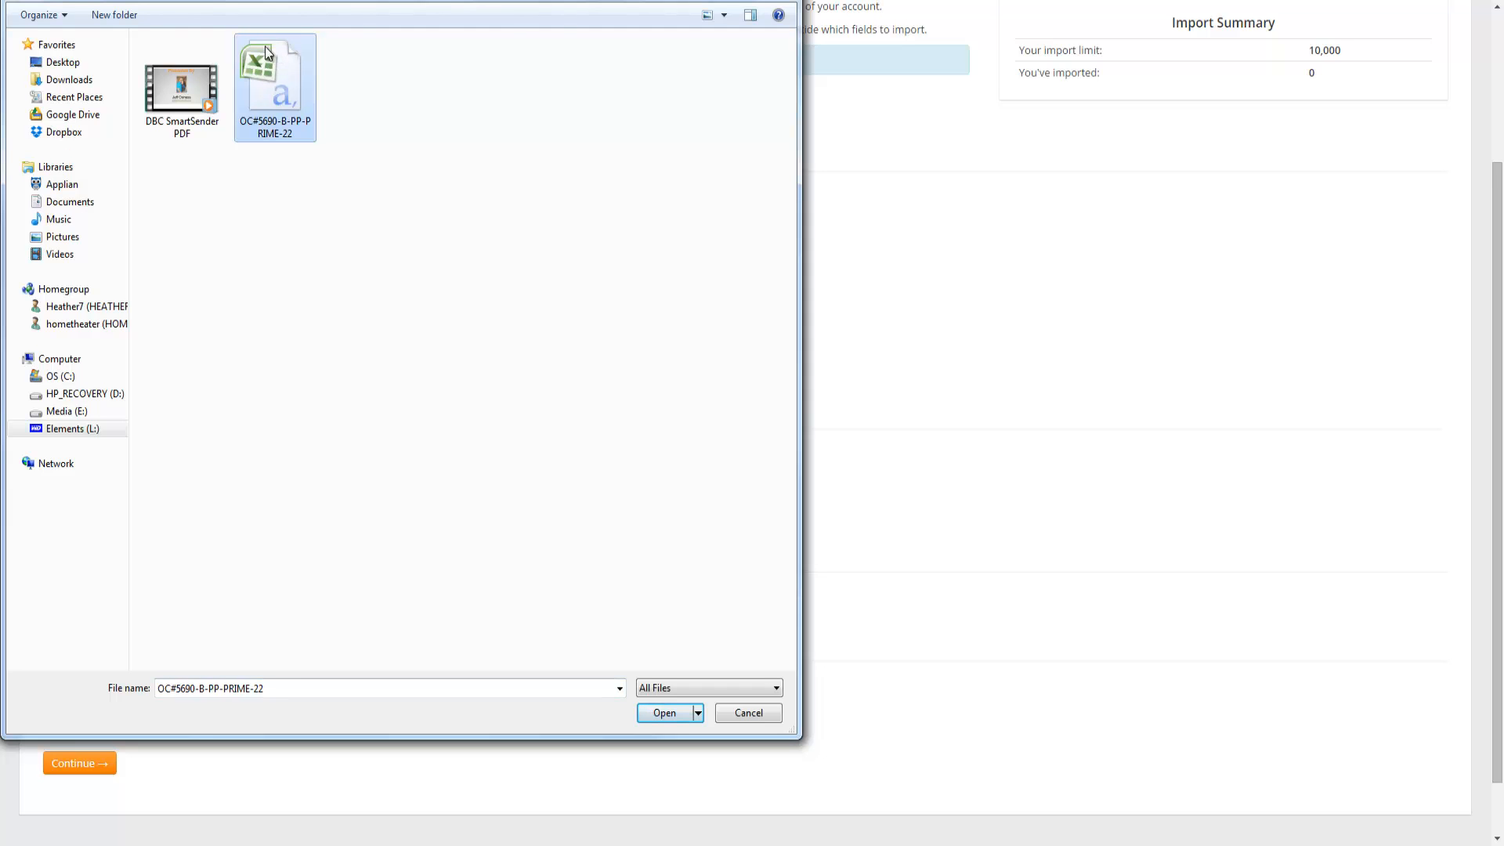
click(665, 714)
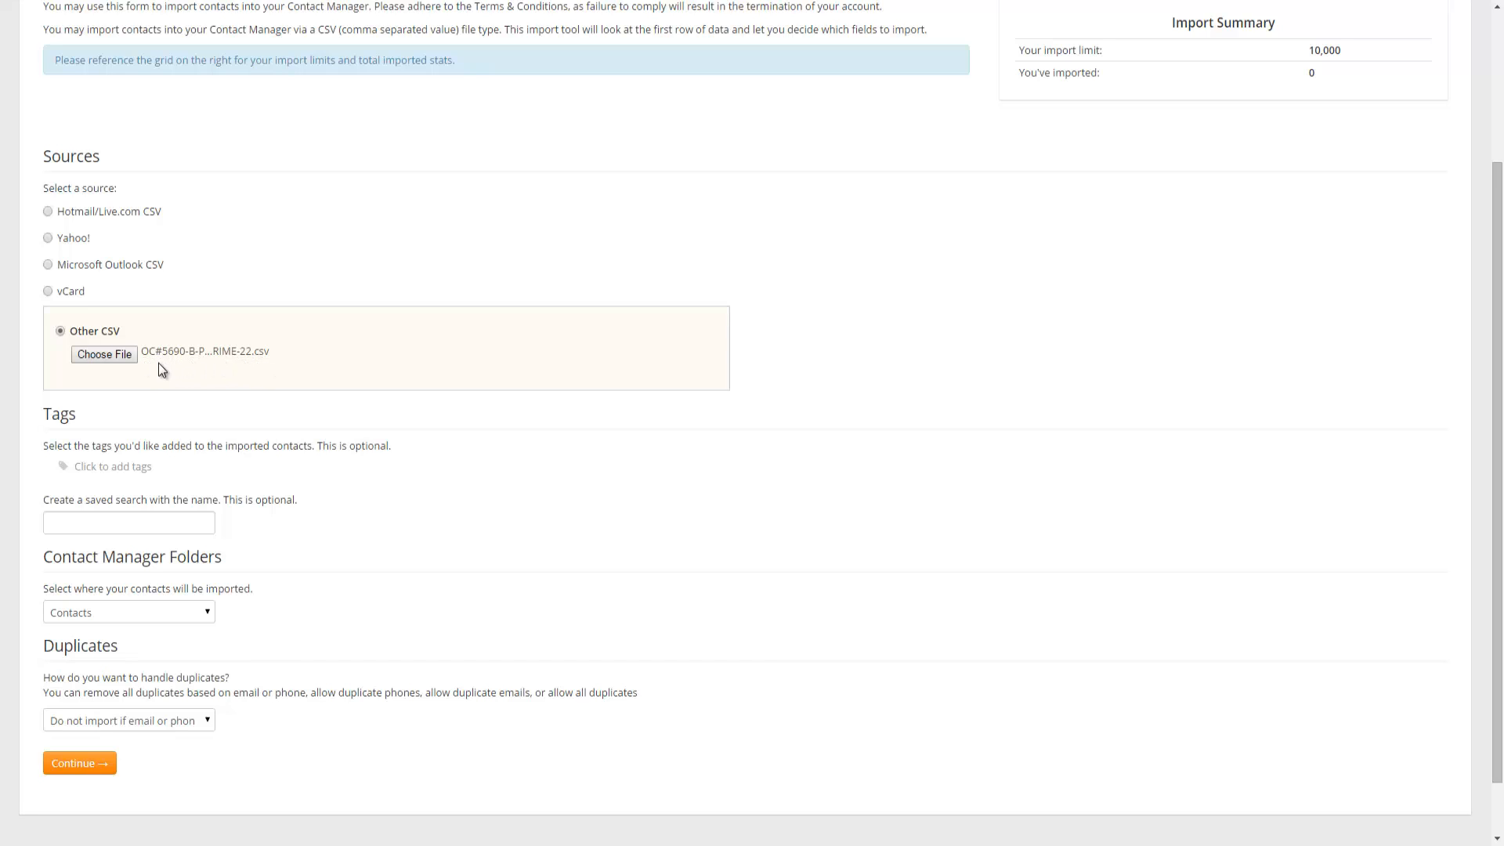
Add the tag Trade Show to the imported contacts and name the saved search Trade Show.
scroll(155, 368, down, 1)
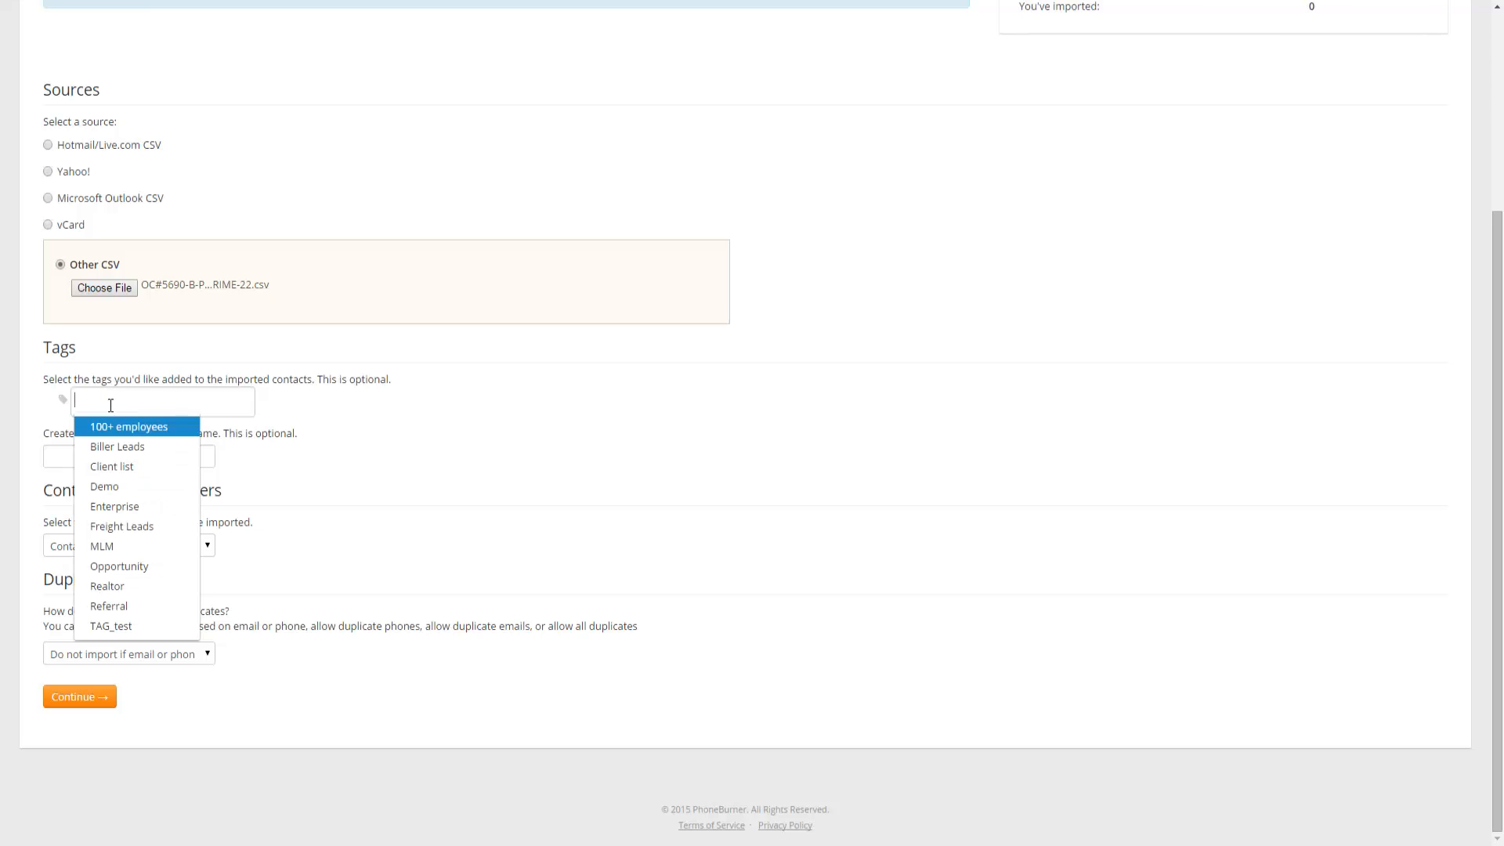
text(Trade Show)
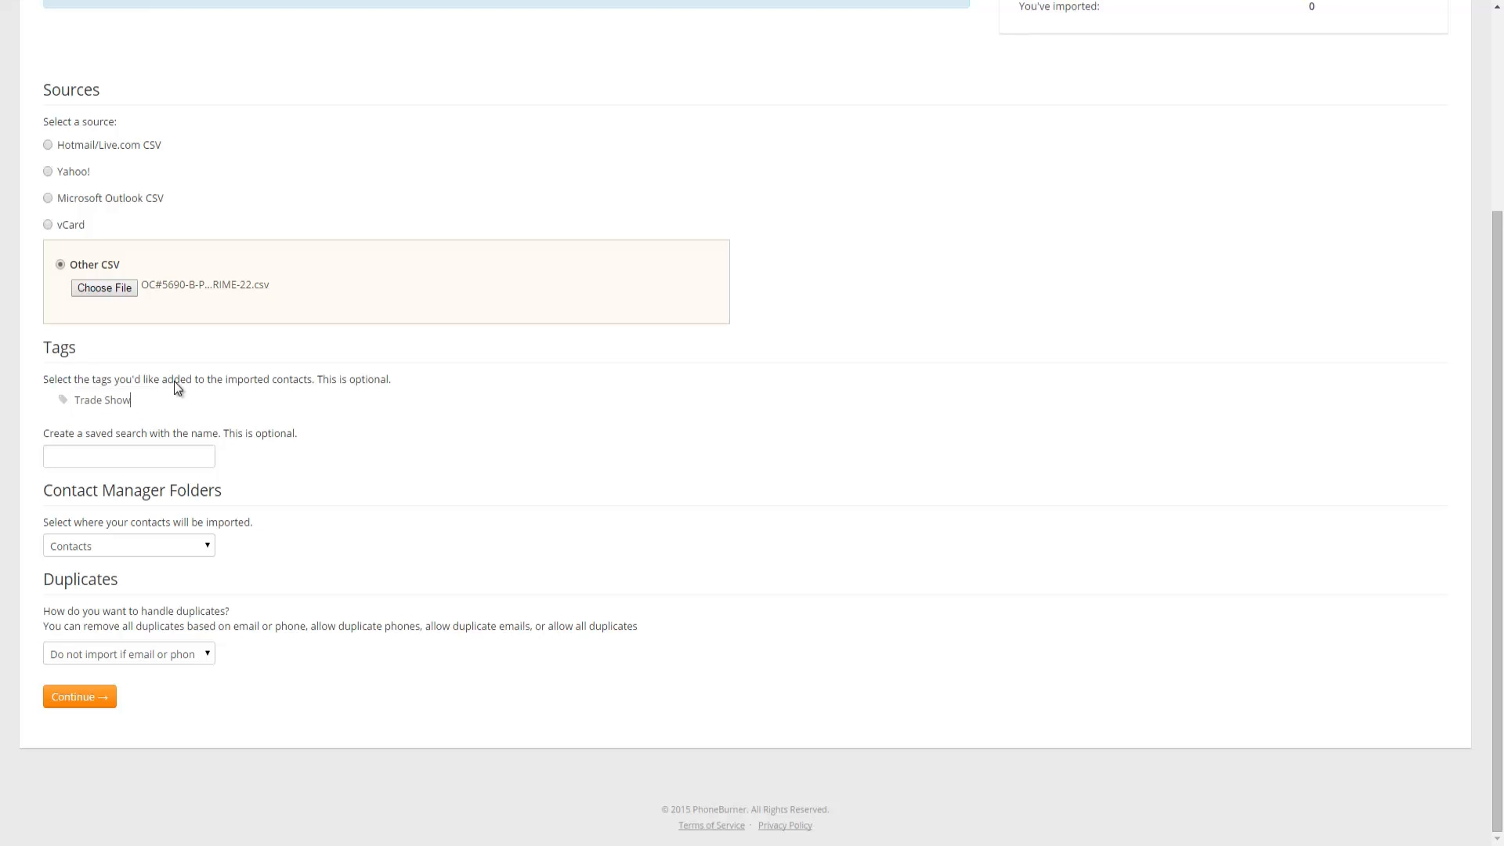
key(Return)
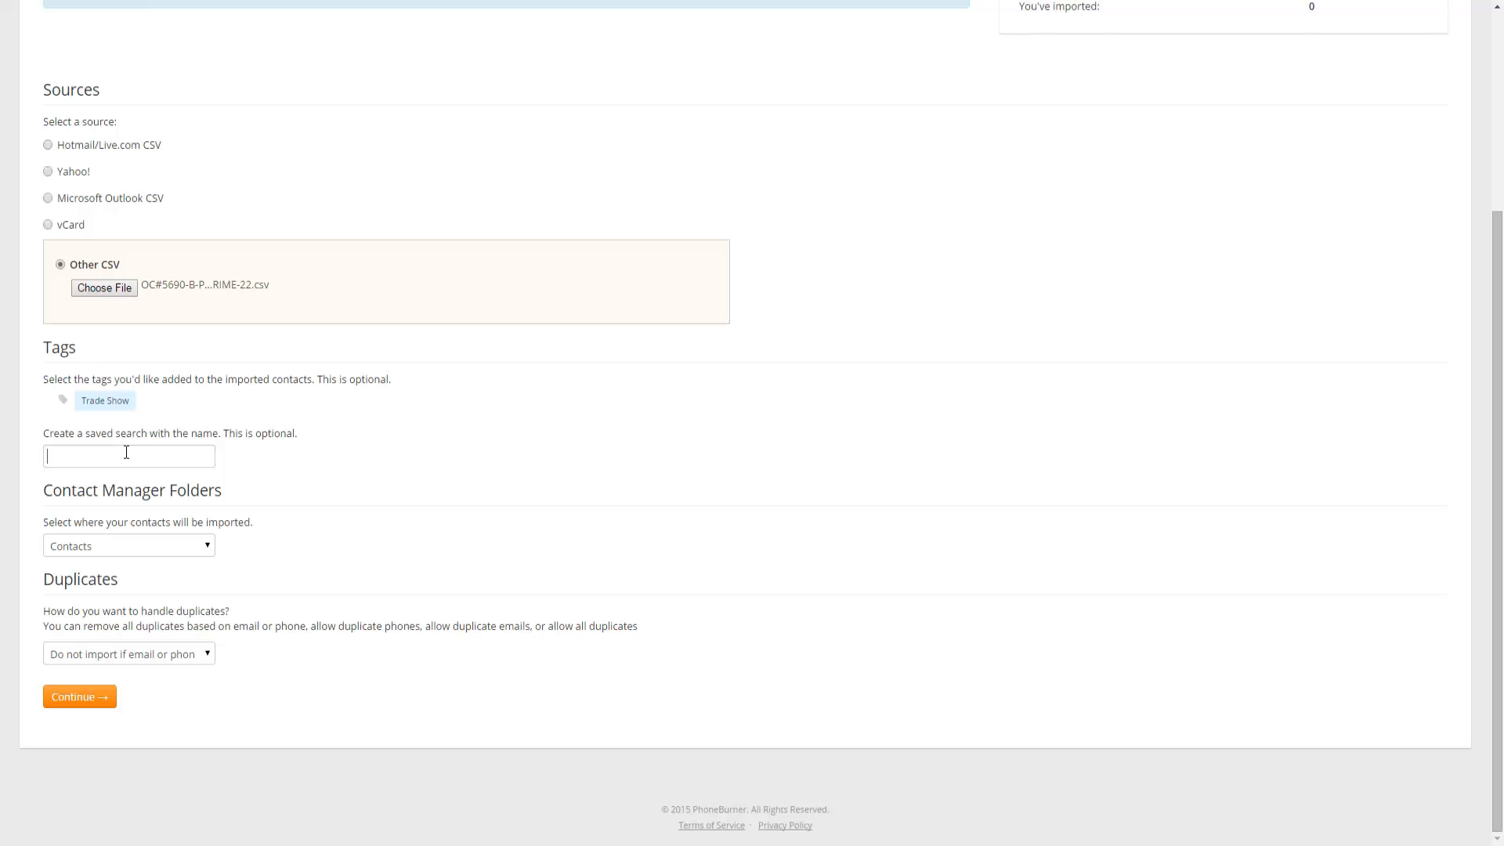
text(Trade Show)
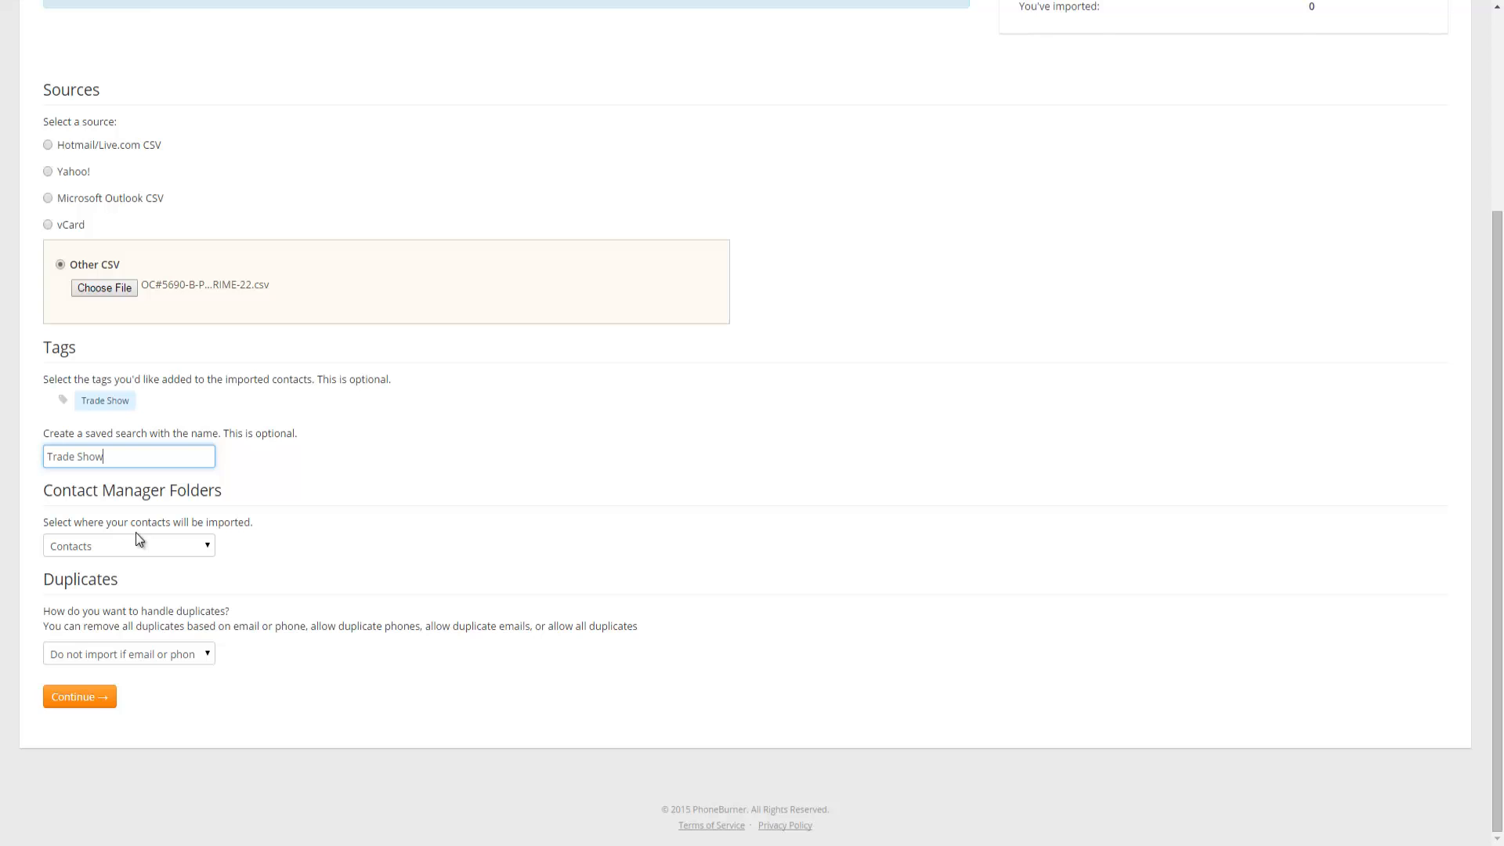
Set the import folder to Enterprise and duplicate handling to "Do not import if email or phone already exist", and submit the settings.
click(201, 546)
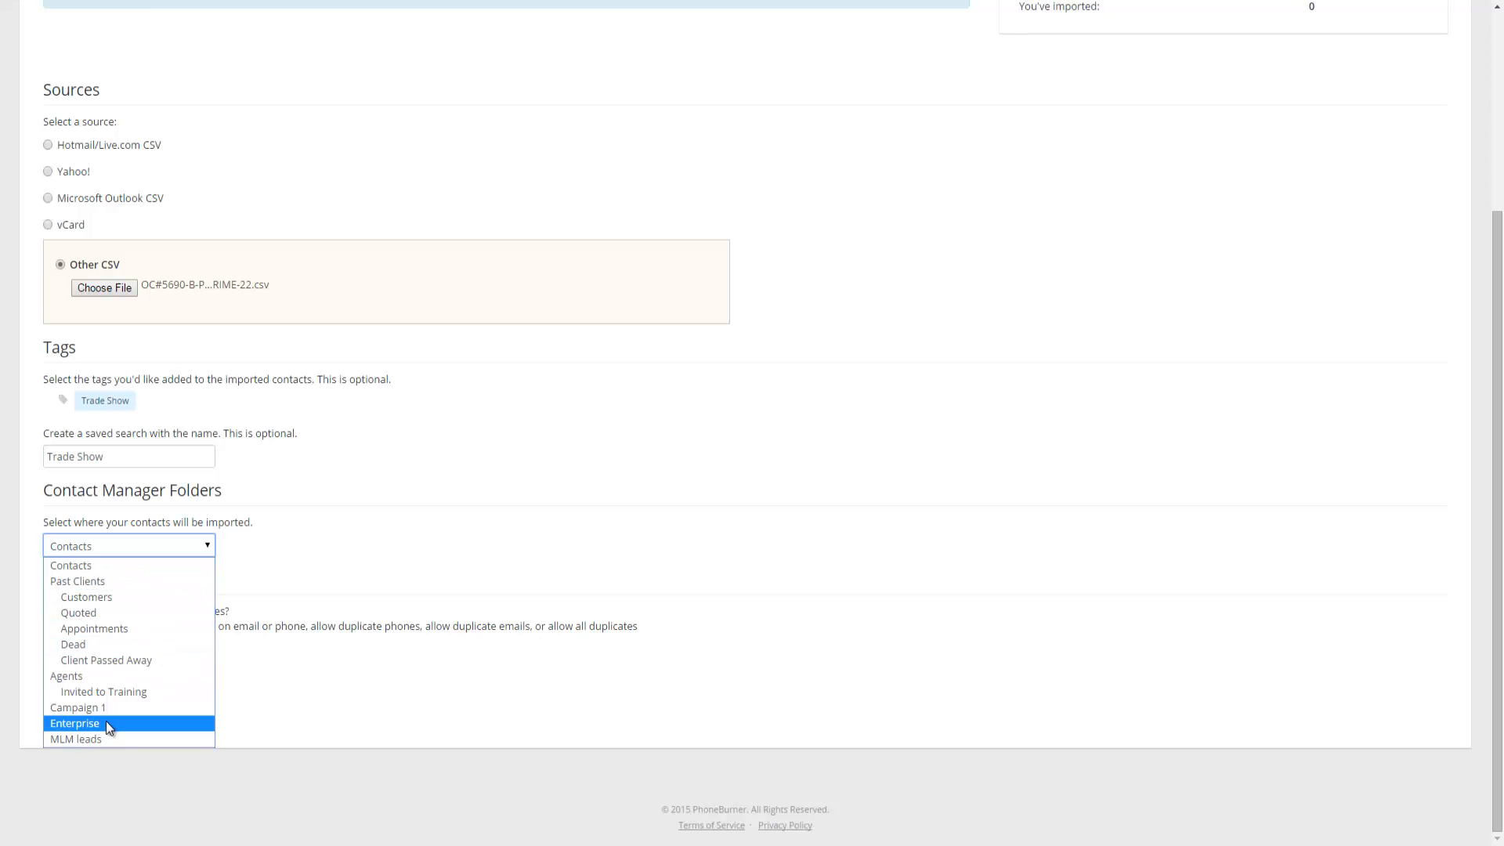
click(80, 721)
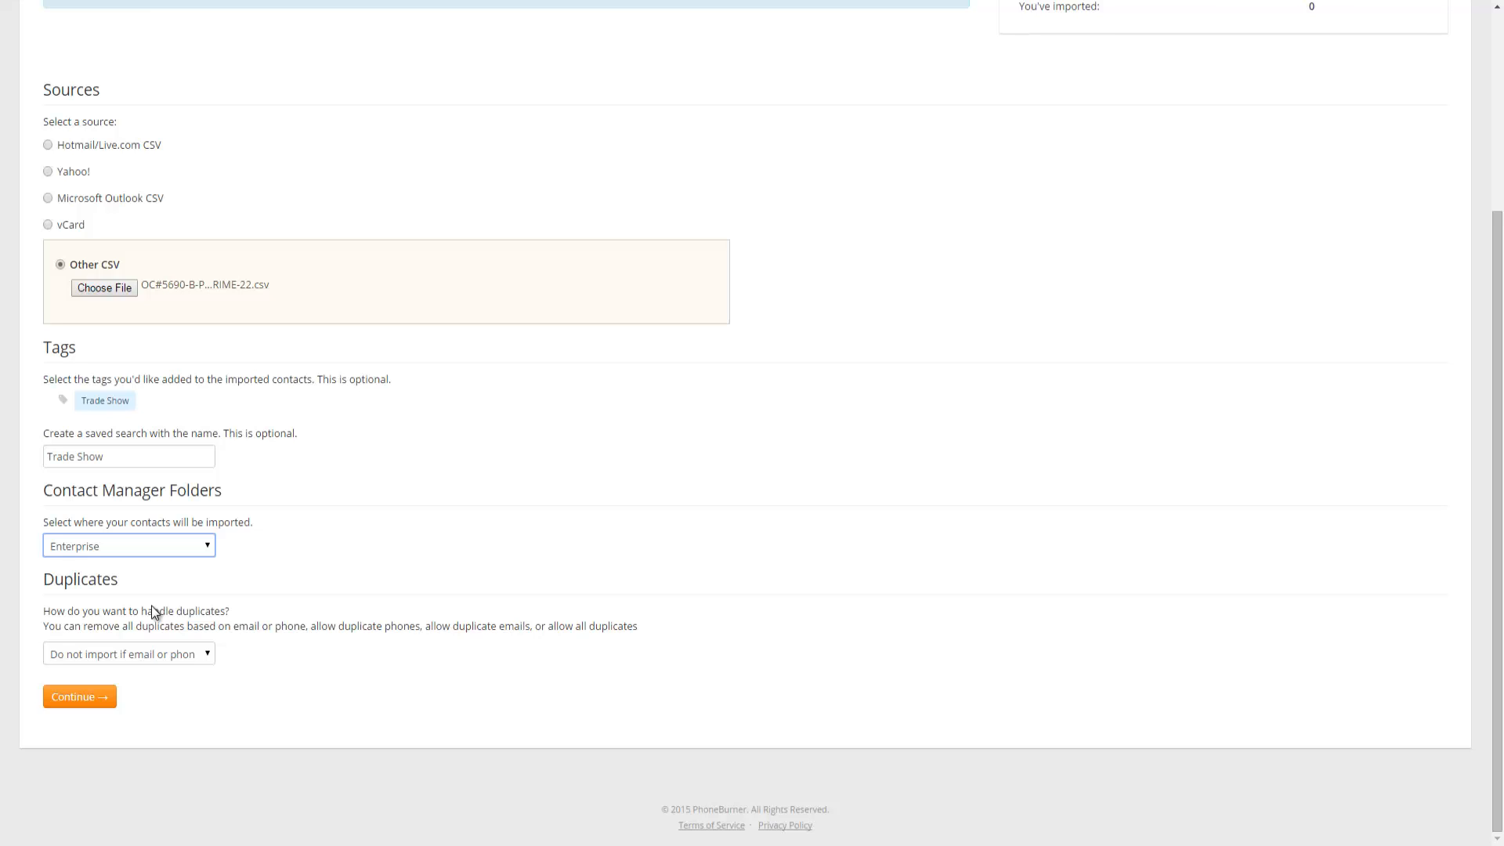
click(208, 658)
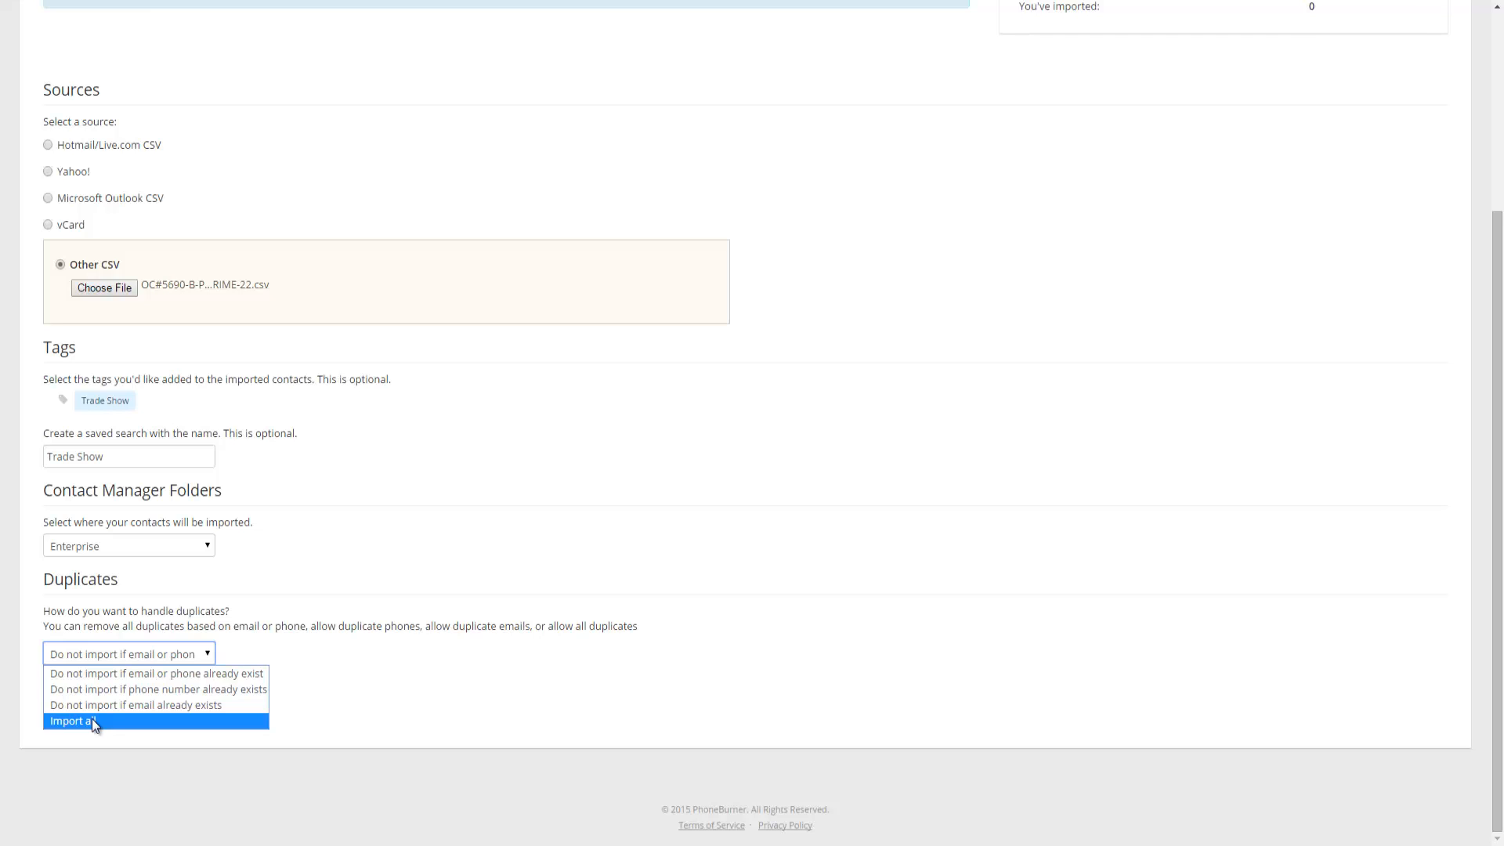
click(94, 674)
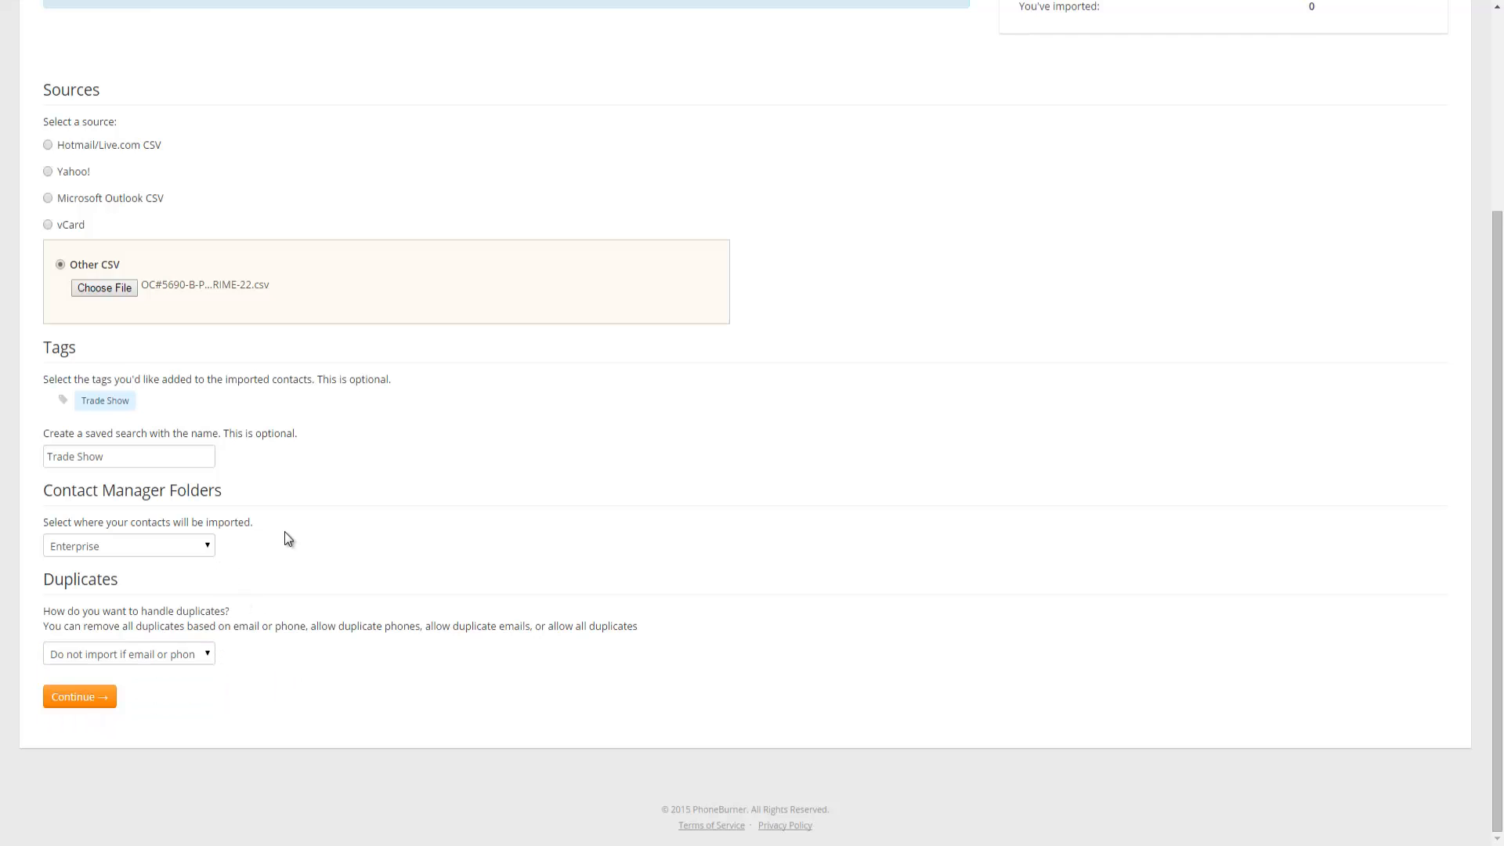
click(79, 699)
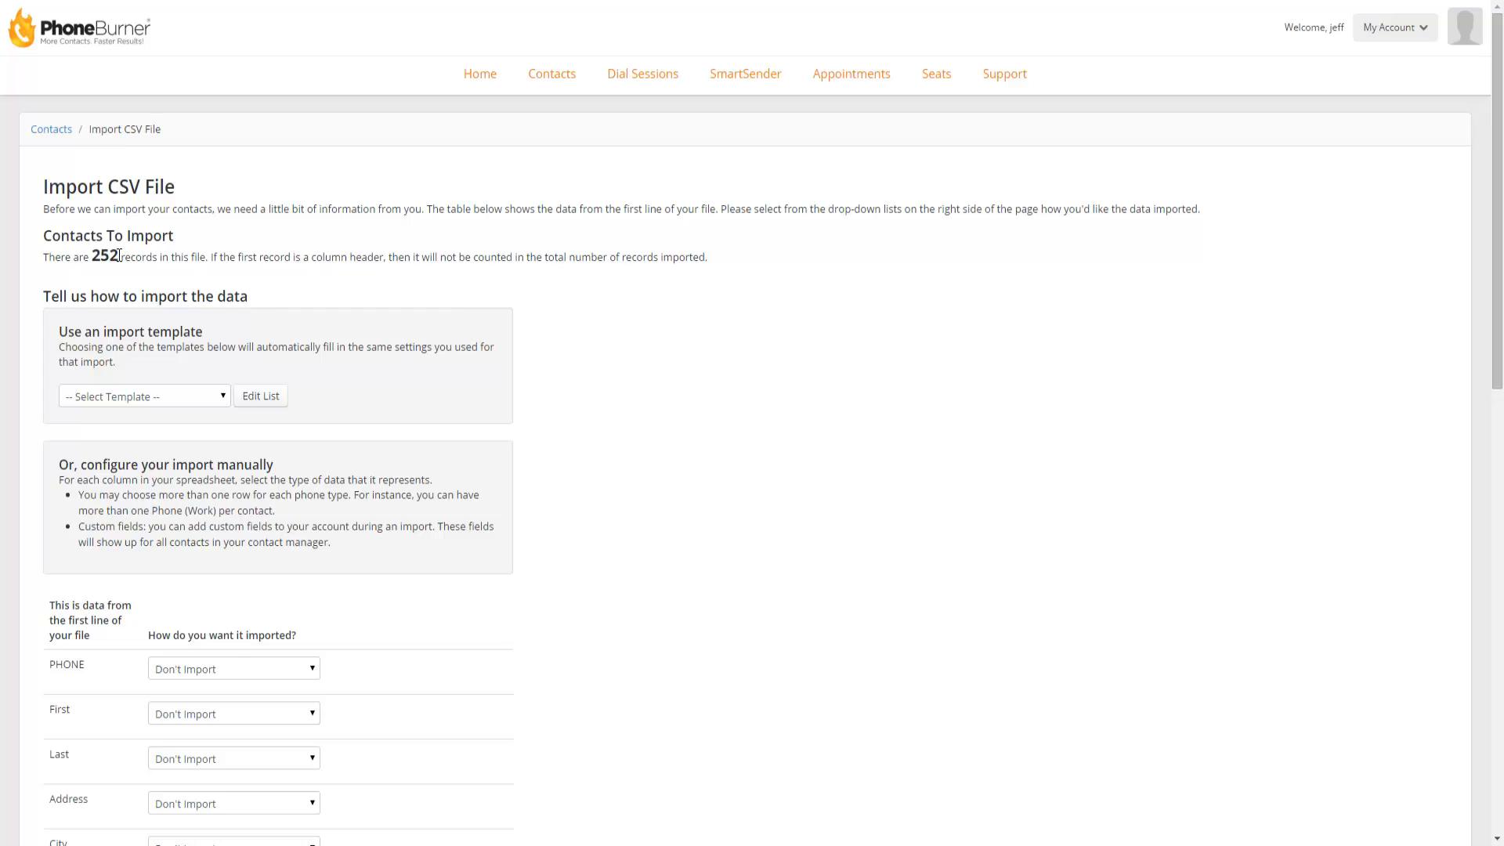
Check the number of records in the CSV file and the available import templates.
drag(120, 255, 93, 255)
click(115, 259)
scroll(133, 264, down, 1)
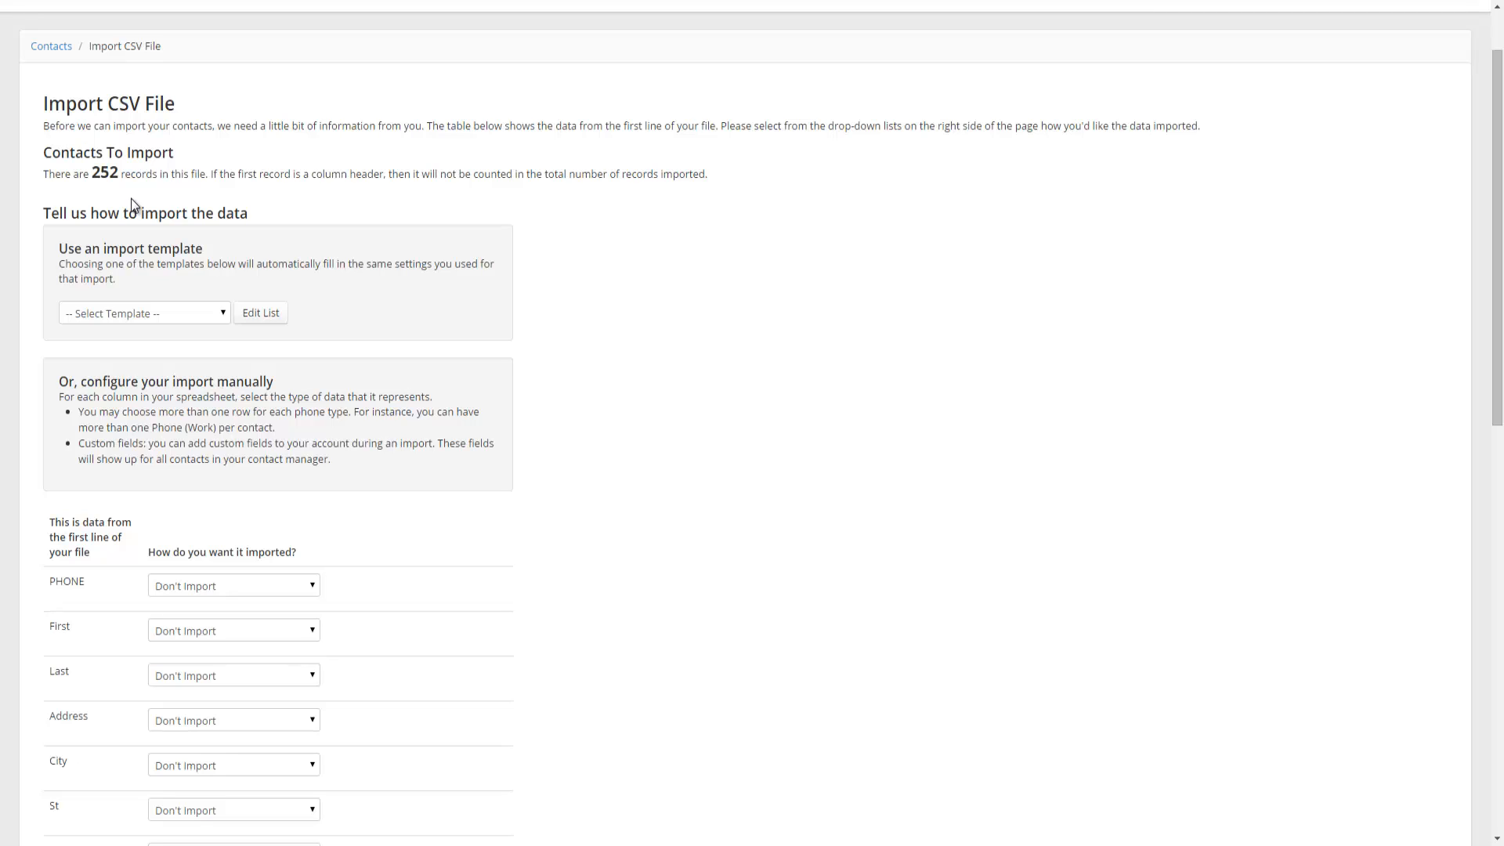
click(208, 317)
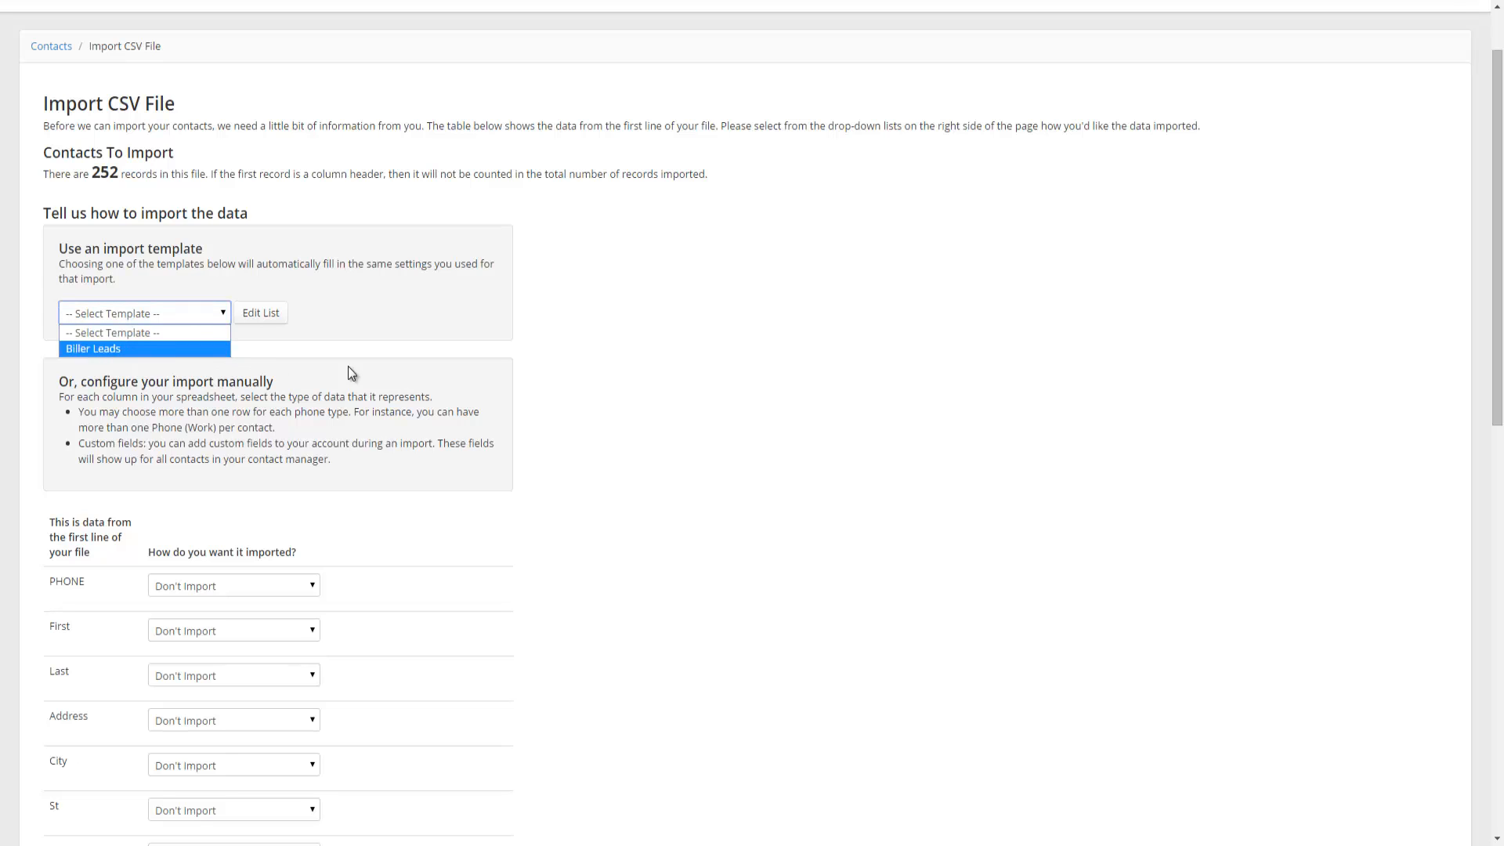
Map the PHONE column to Phone (Work), First to First Name and Last to Last Name.
scroll(351, 372, down, 4)
scroll(511, 353, down, 2)
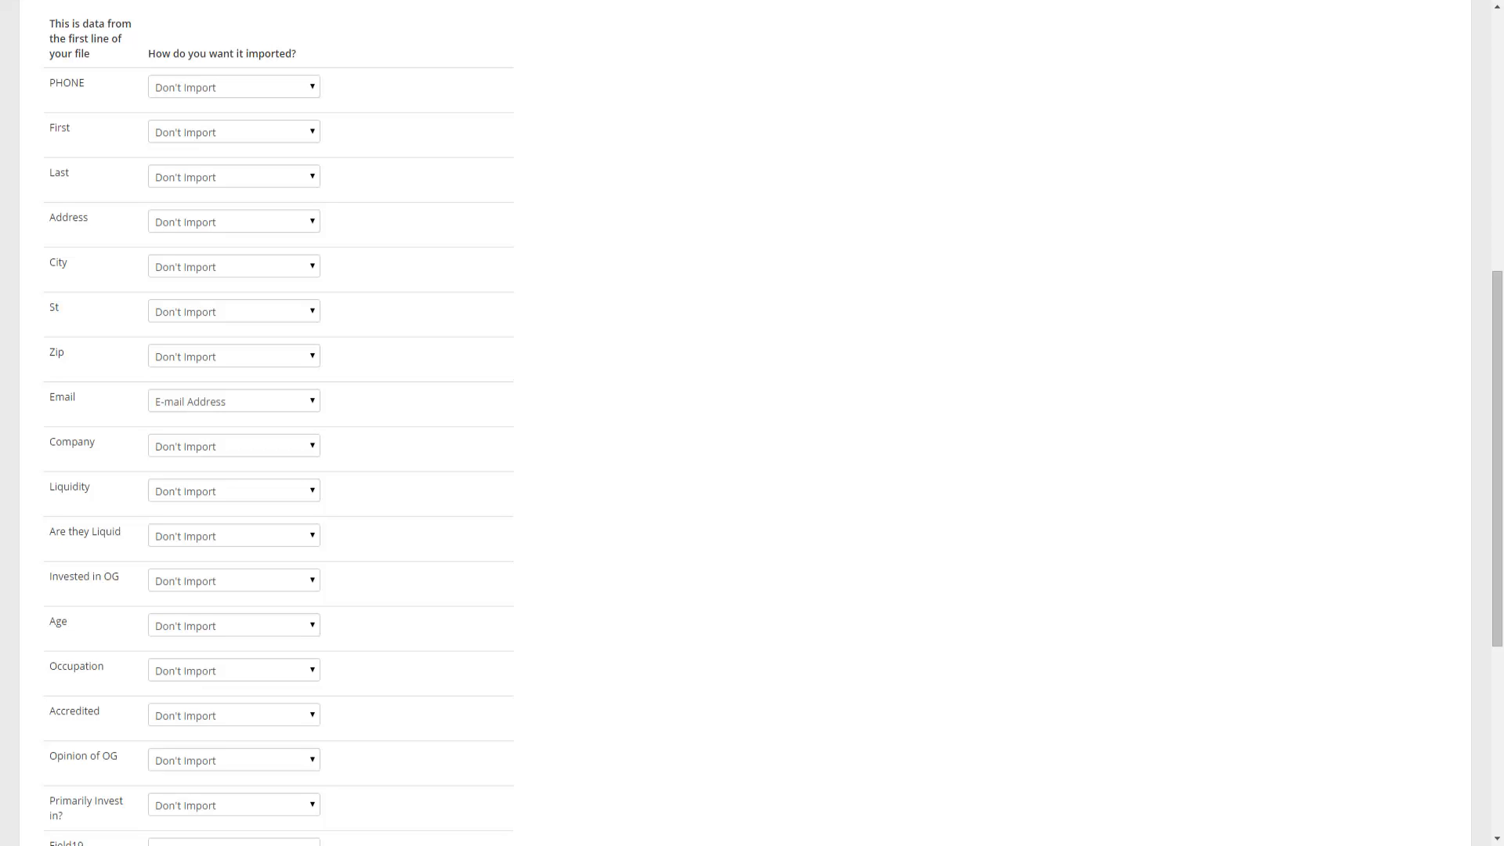
drag(1503, 91, 1005, 92)
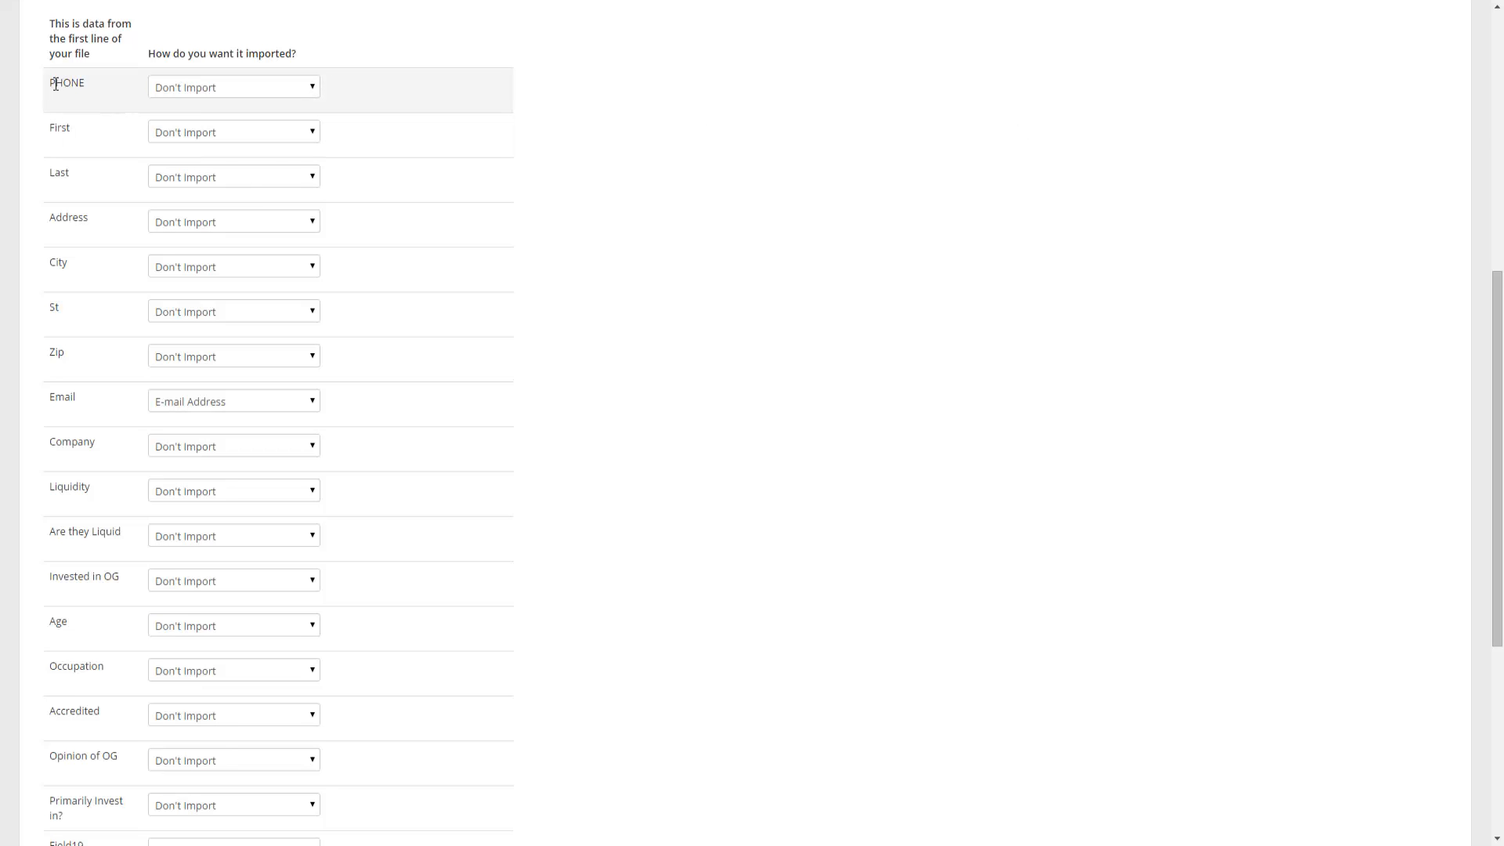
click(313, 87)
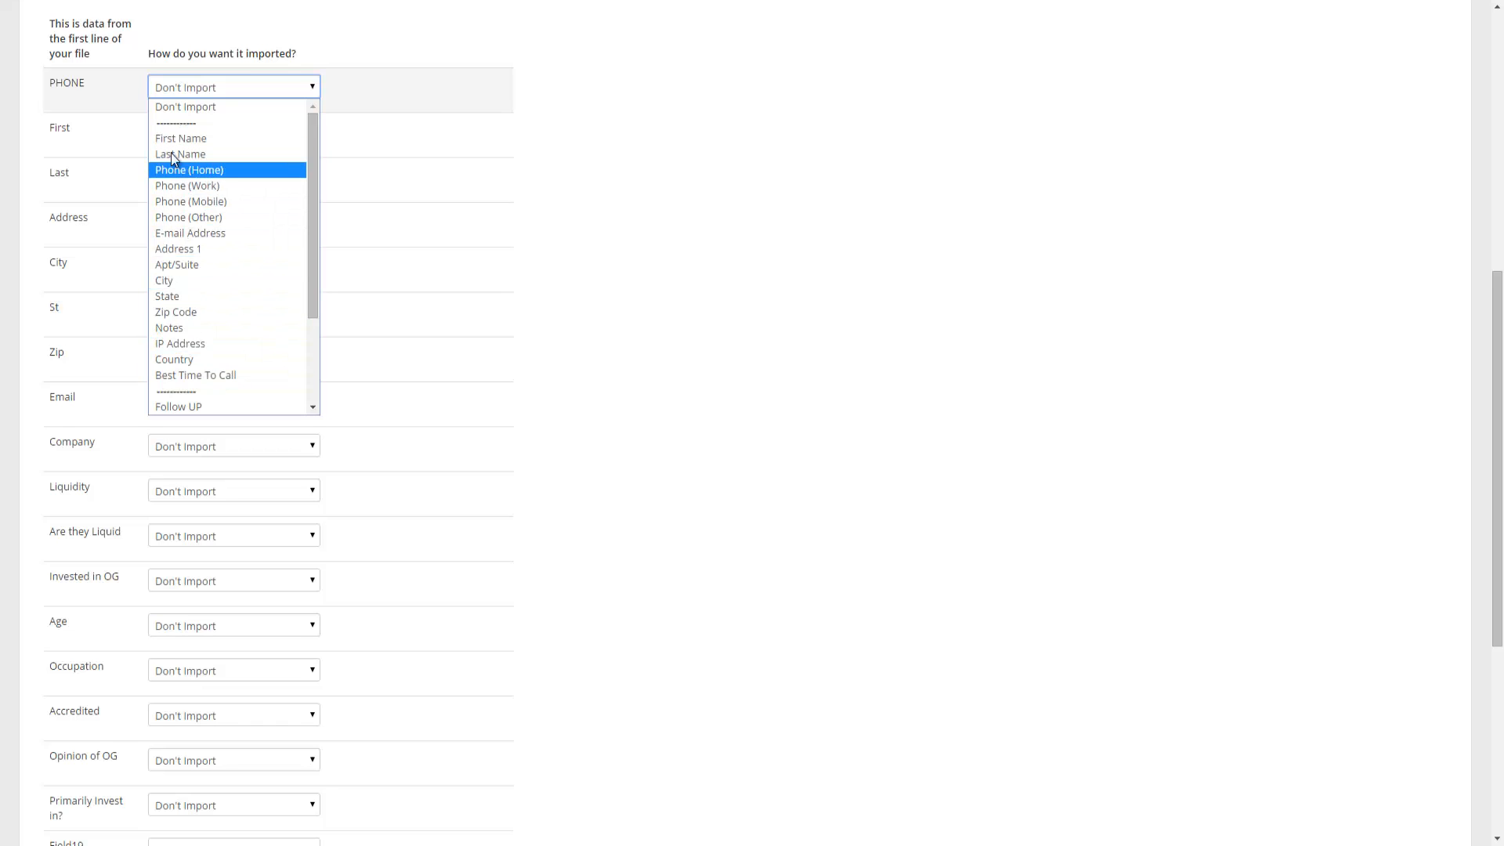
click(206, 186)
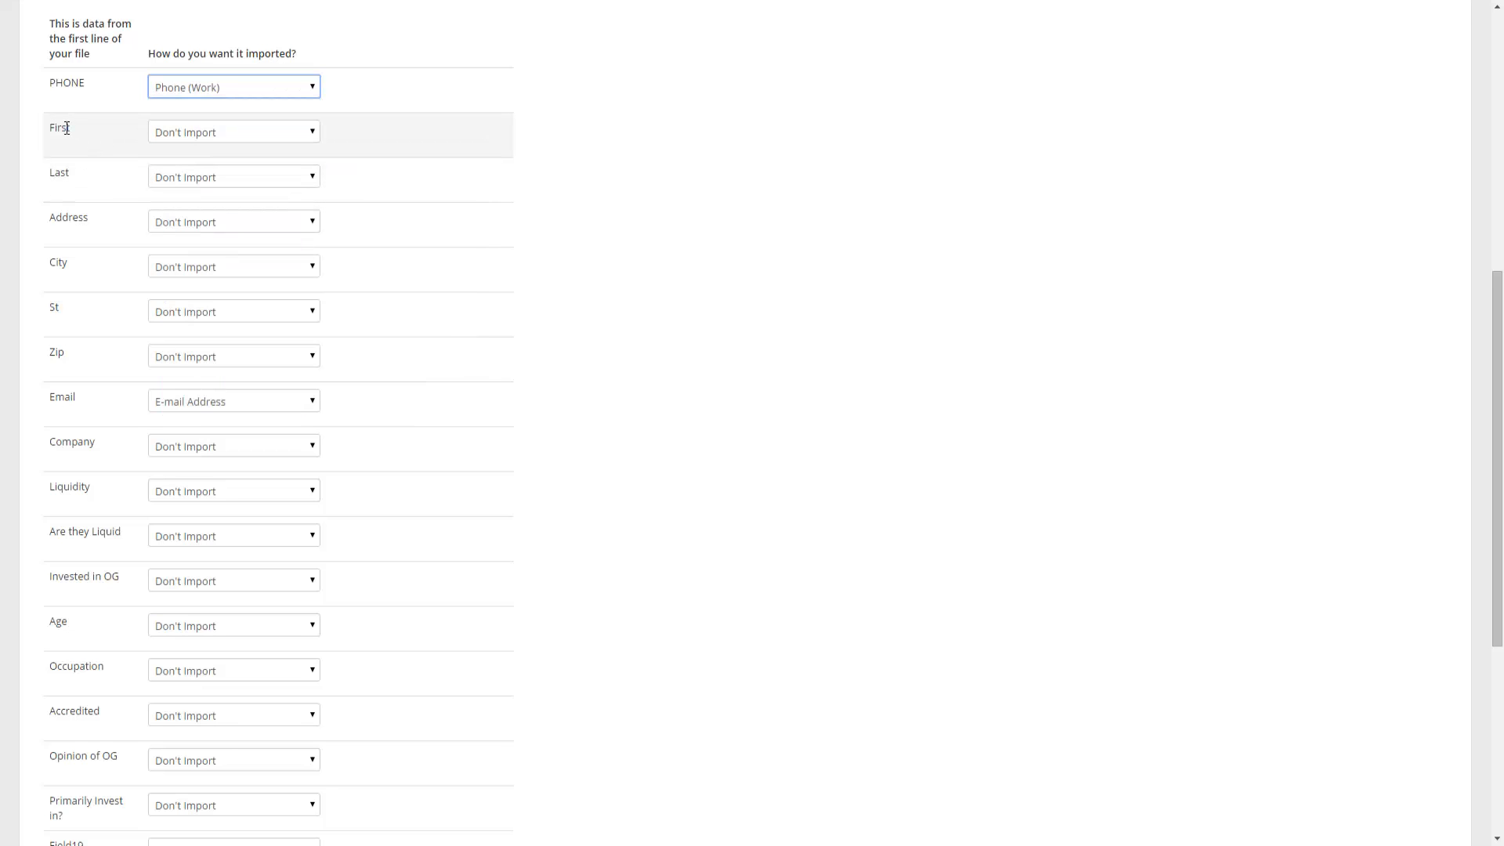
click(312, 133)
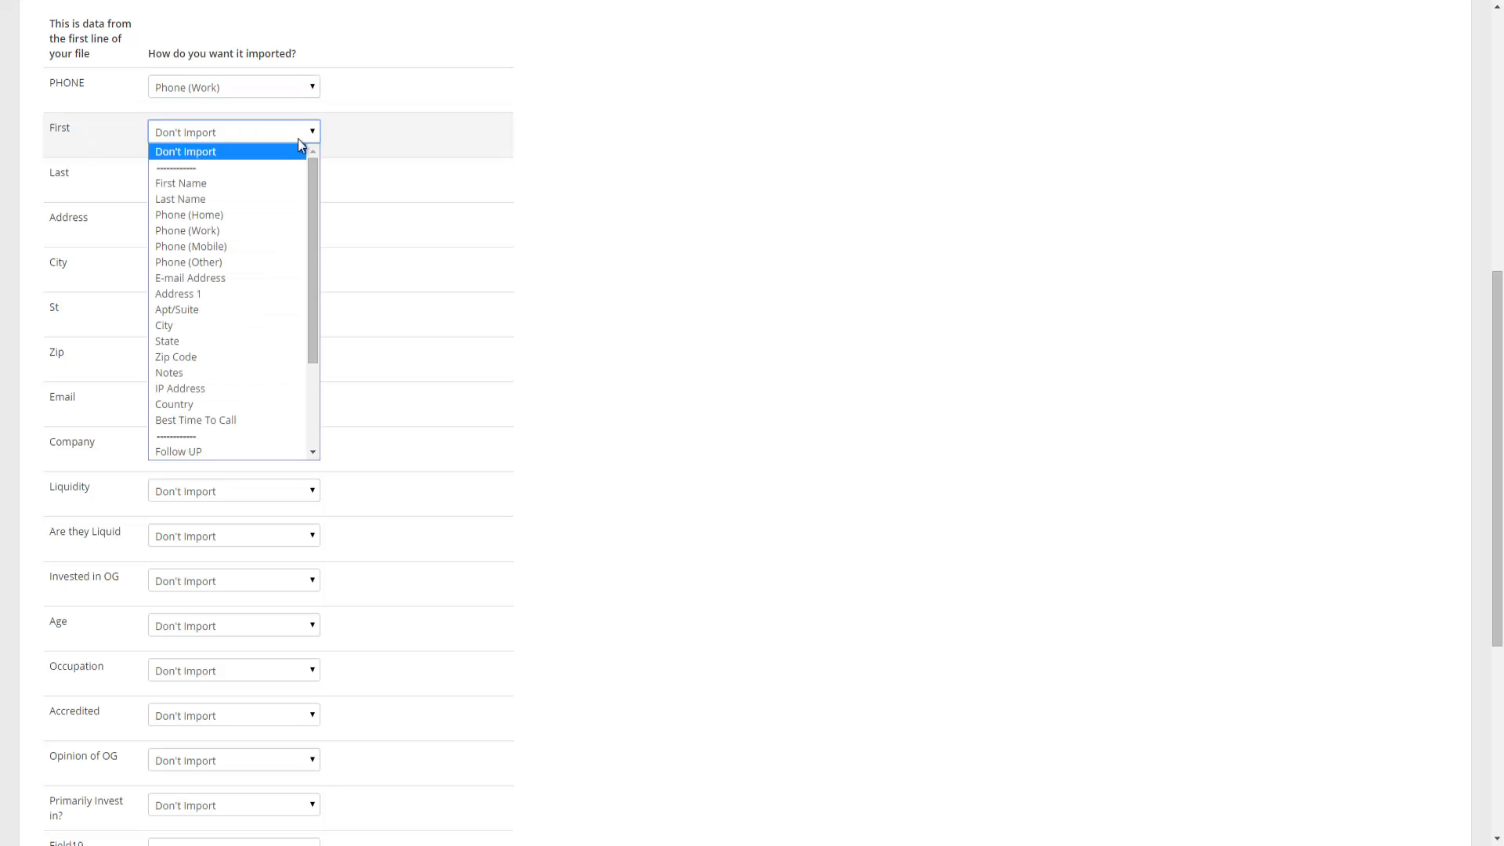
click(265, 185)
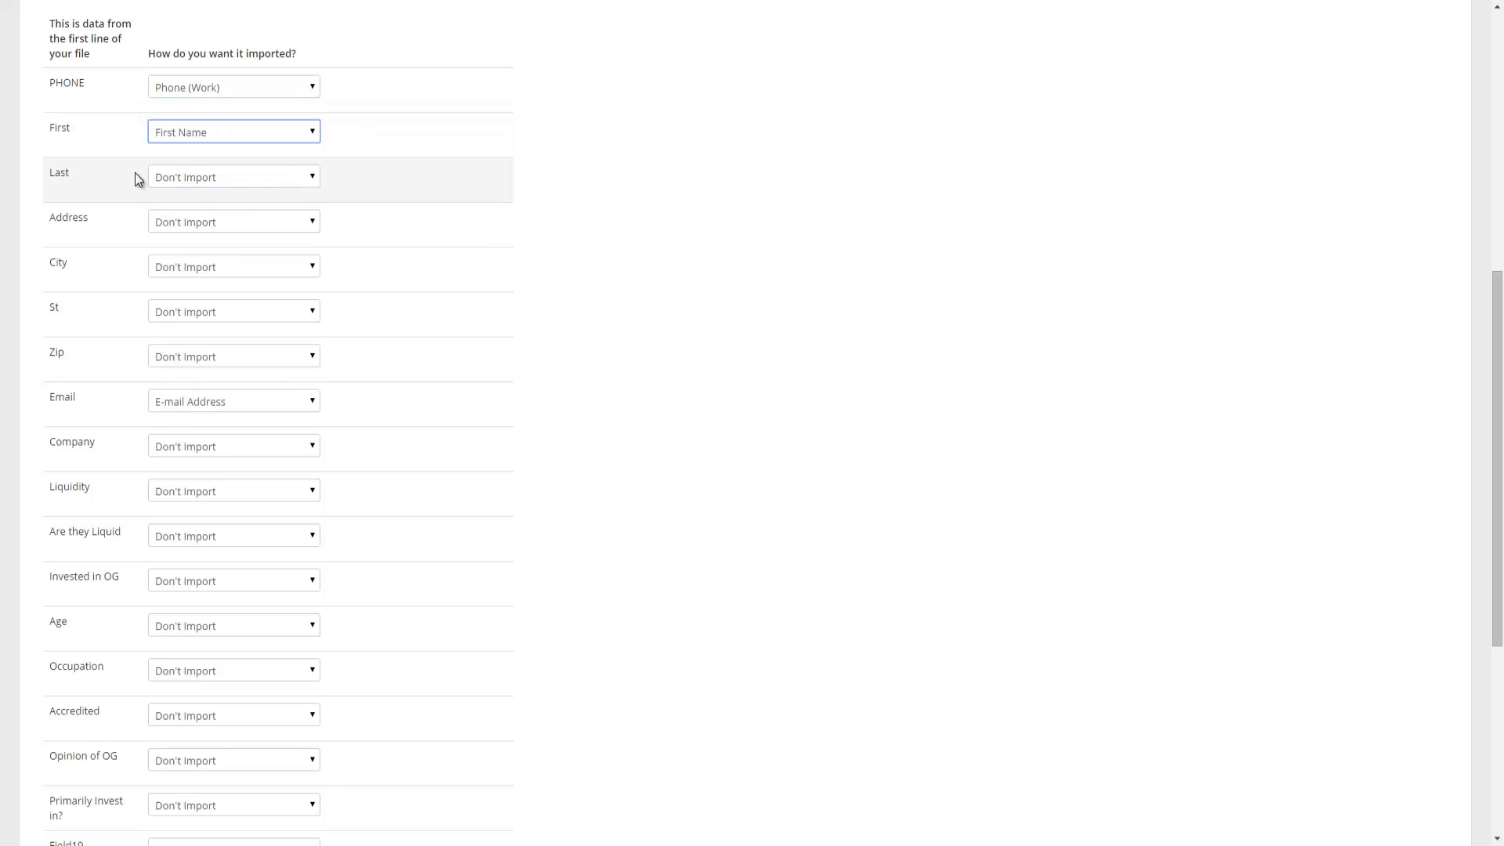
click(314, 176)
click(259, 244)
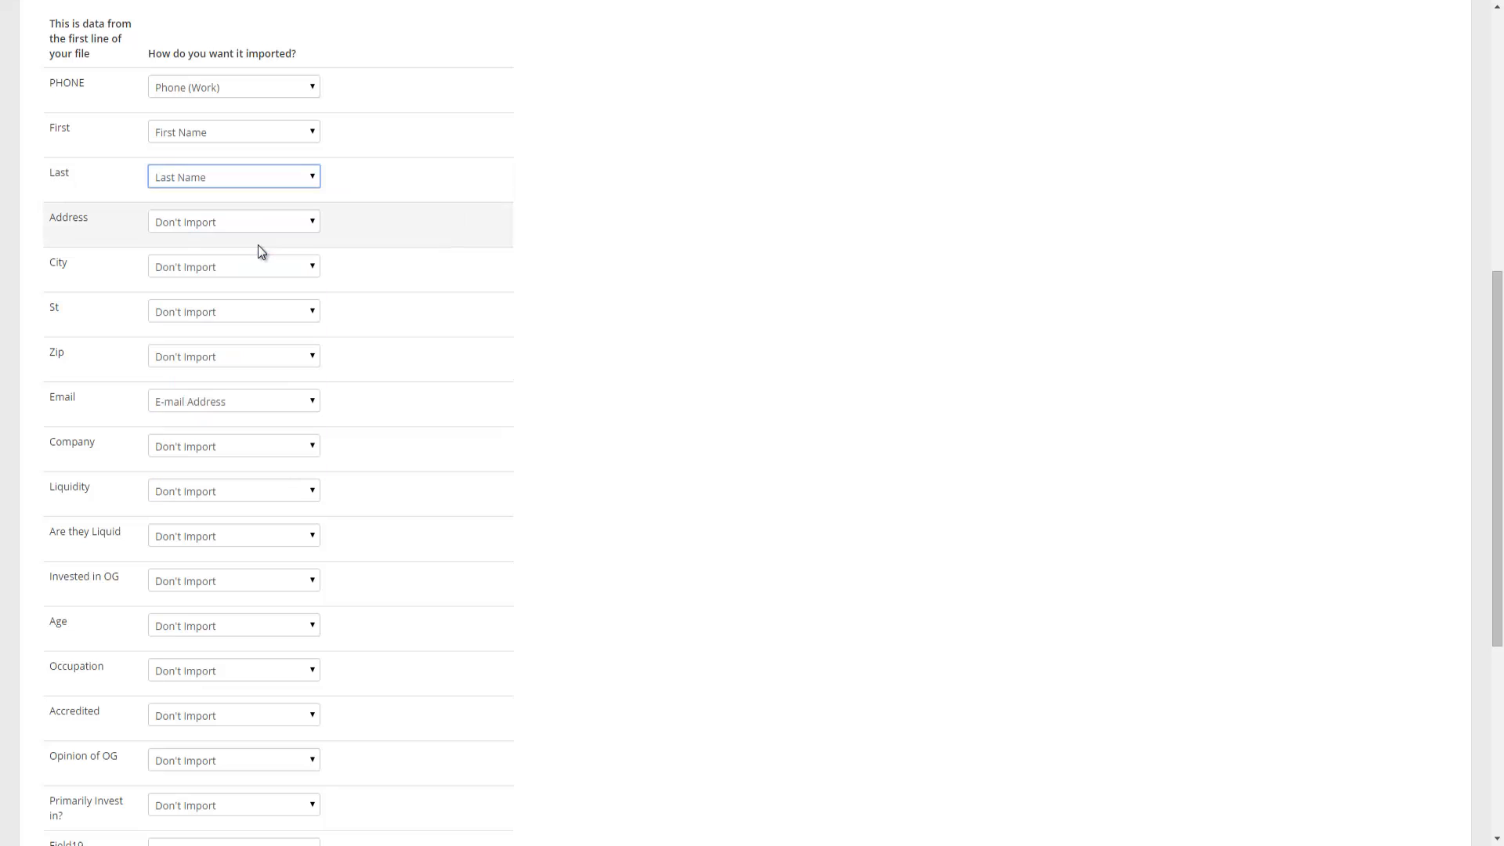
Map the Address column to Address 1, City to City, St to State and Zip to Zip Code.
click(314, 222)
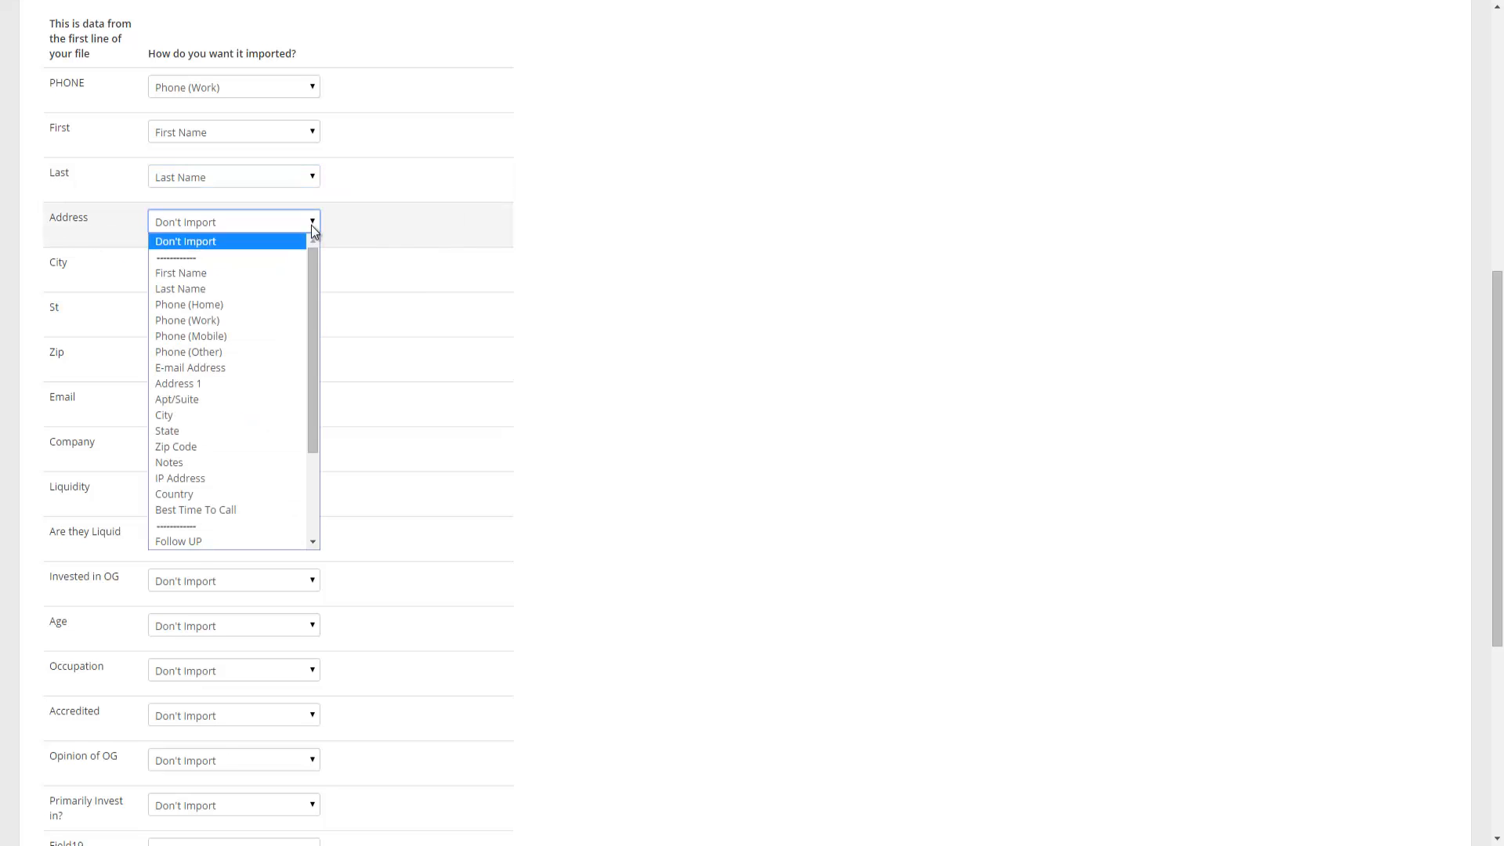
click(198, 383)
click(275, 267)
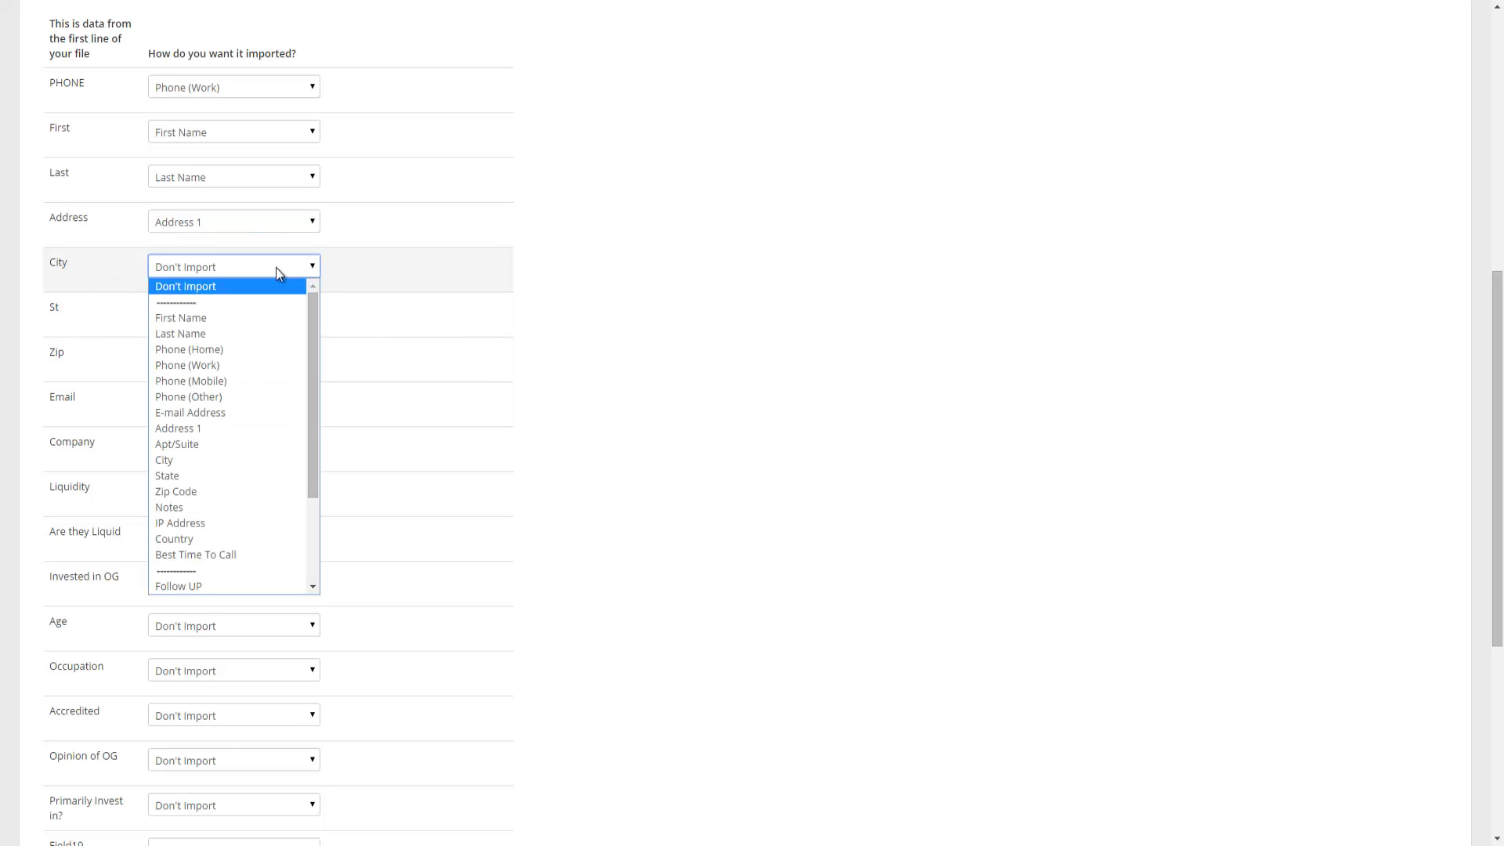
click(217, 459)
click(246, 312)
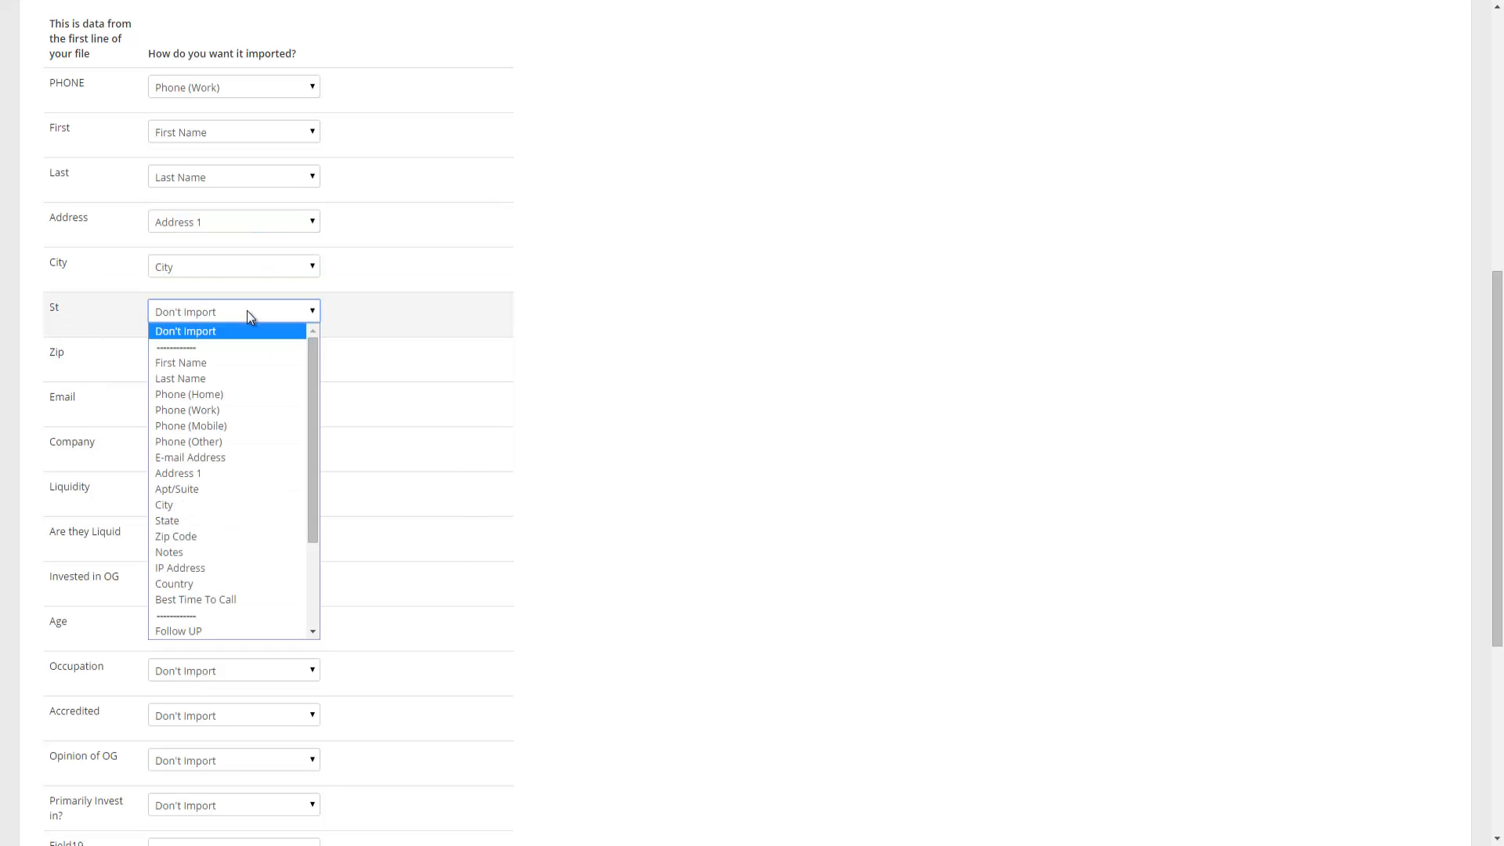
click(220, 518)
click(229, 357)
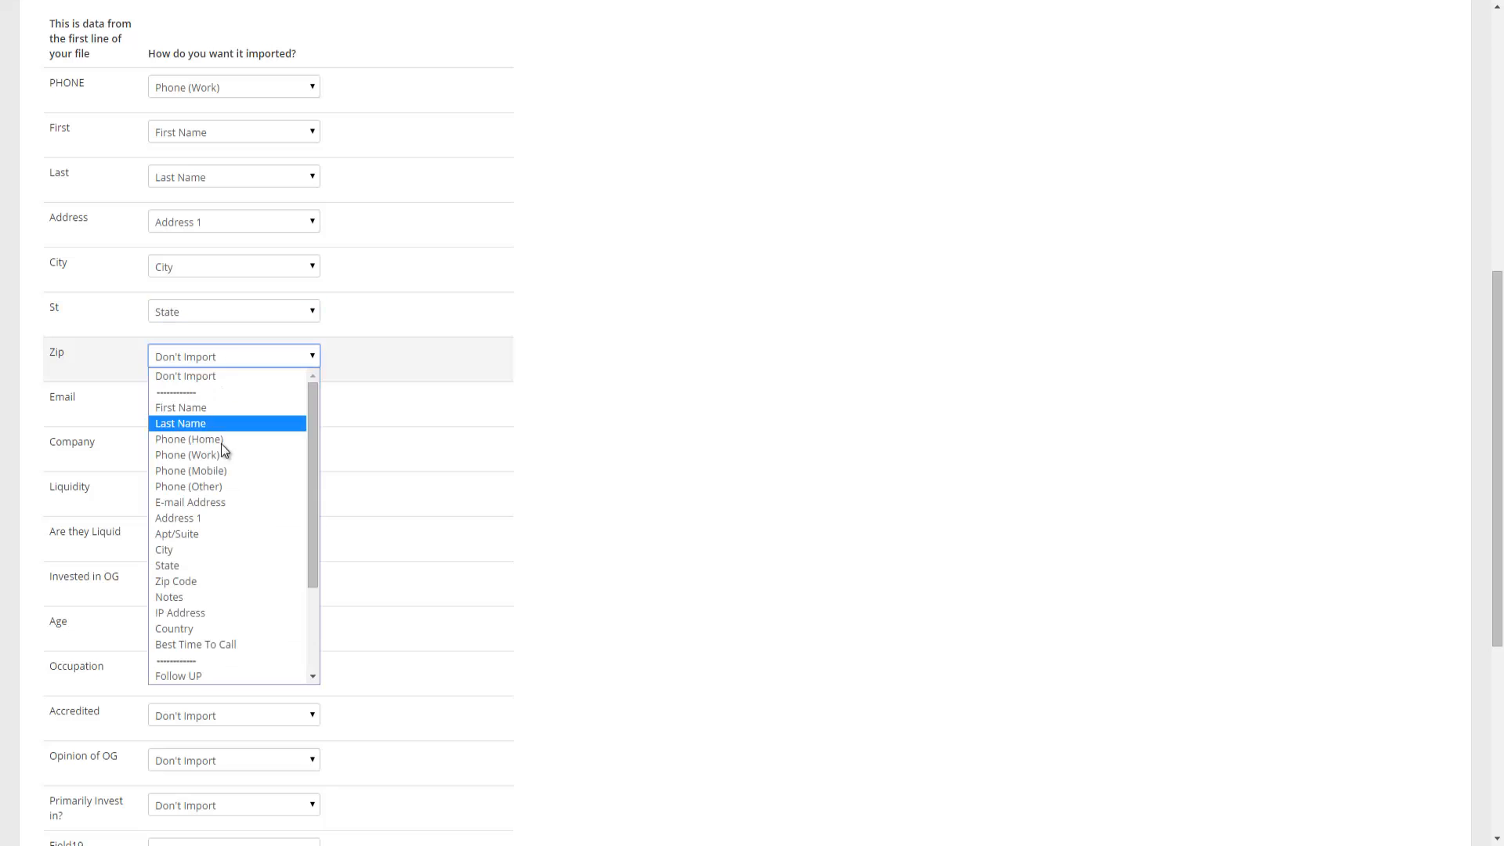
click(203, 577)
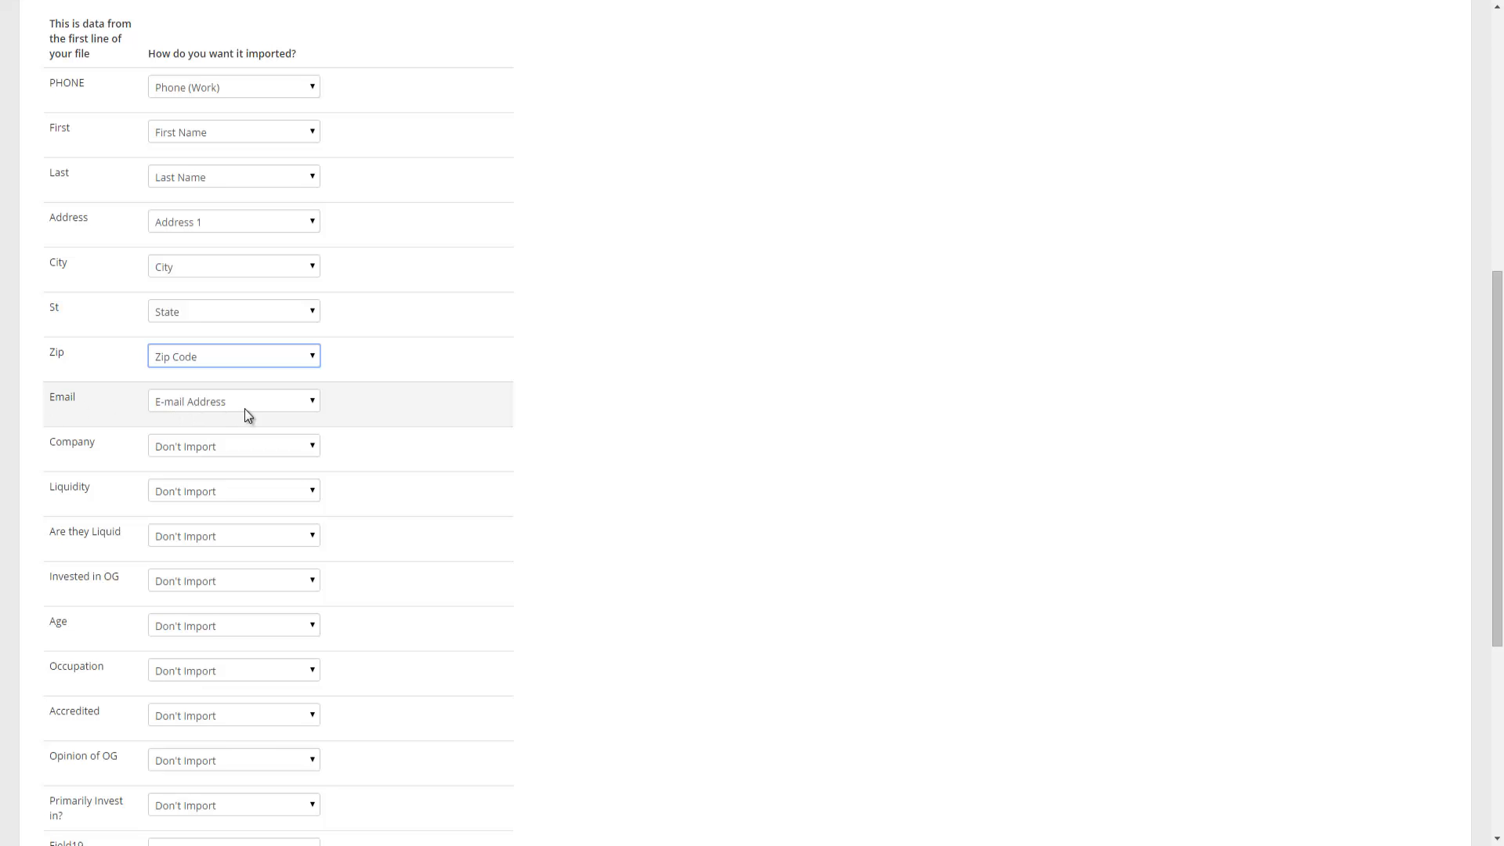
Map the Company column to the Company Name field.
scroll(244, 408, down, 4)
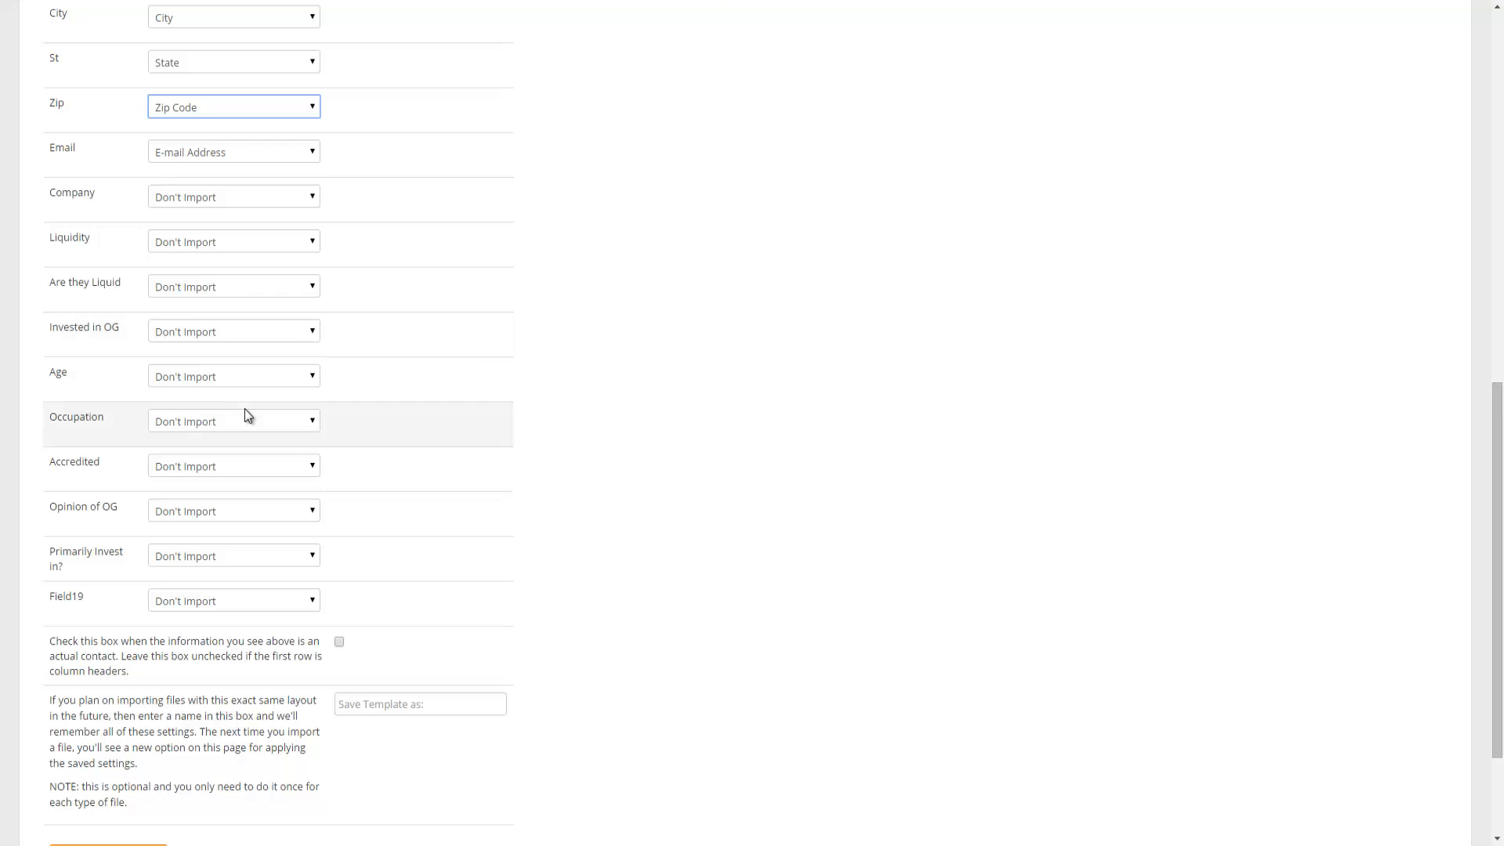
scroll(244, 408, down, 1)
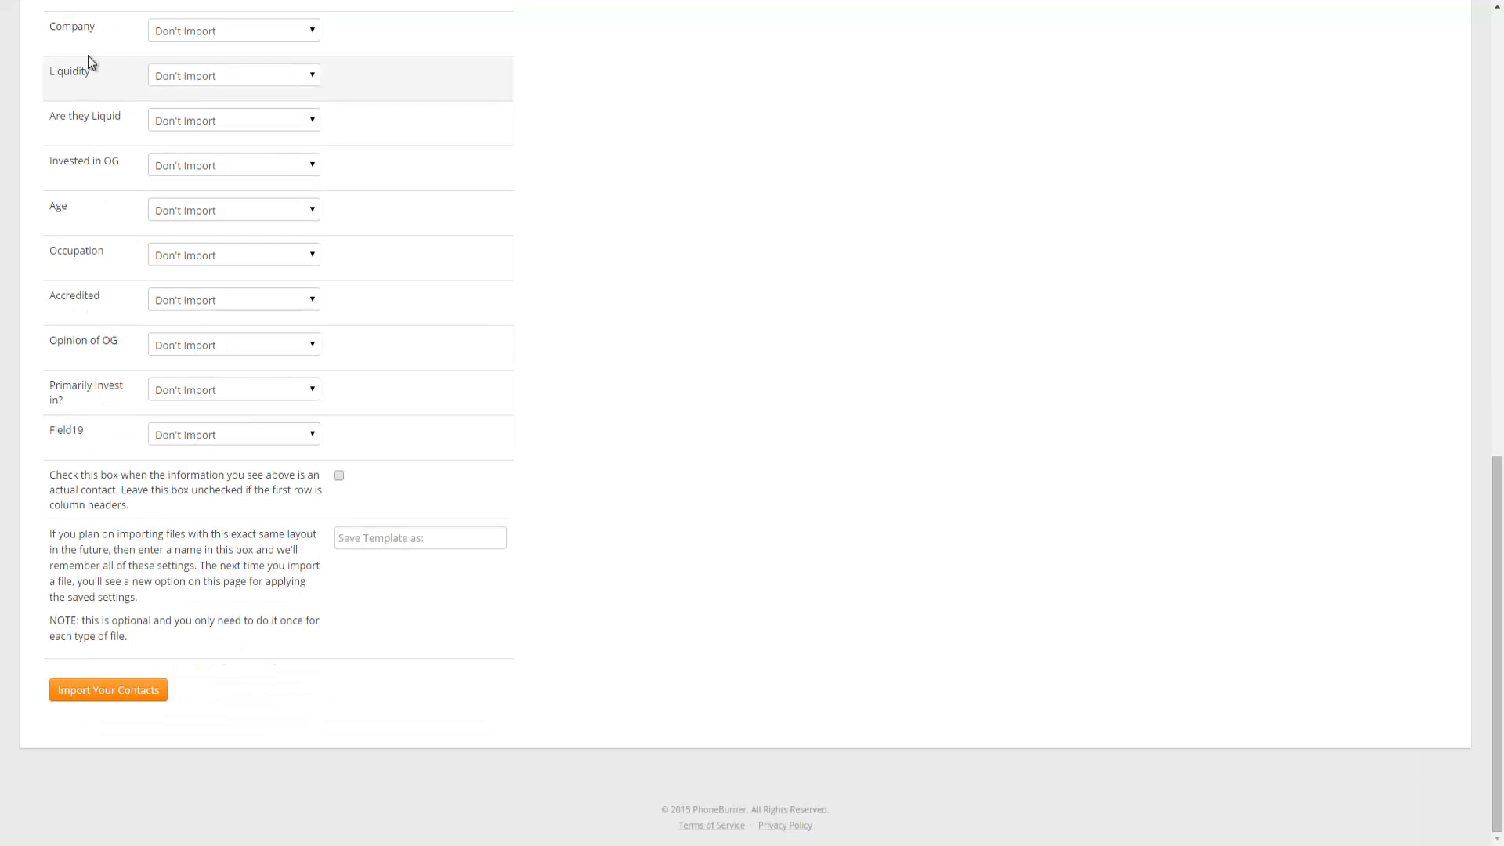
click(312, 33)
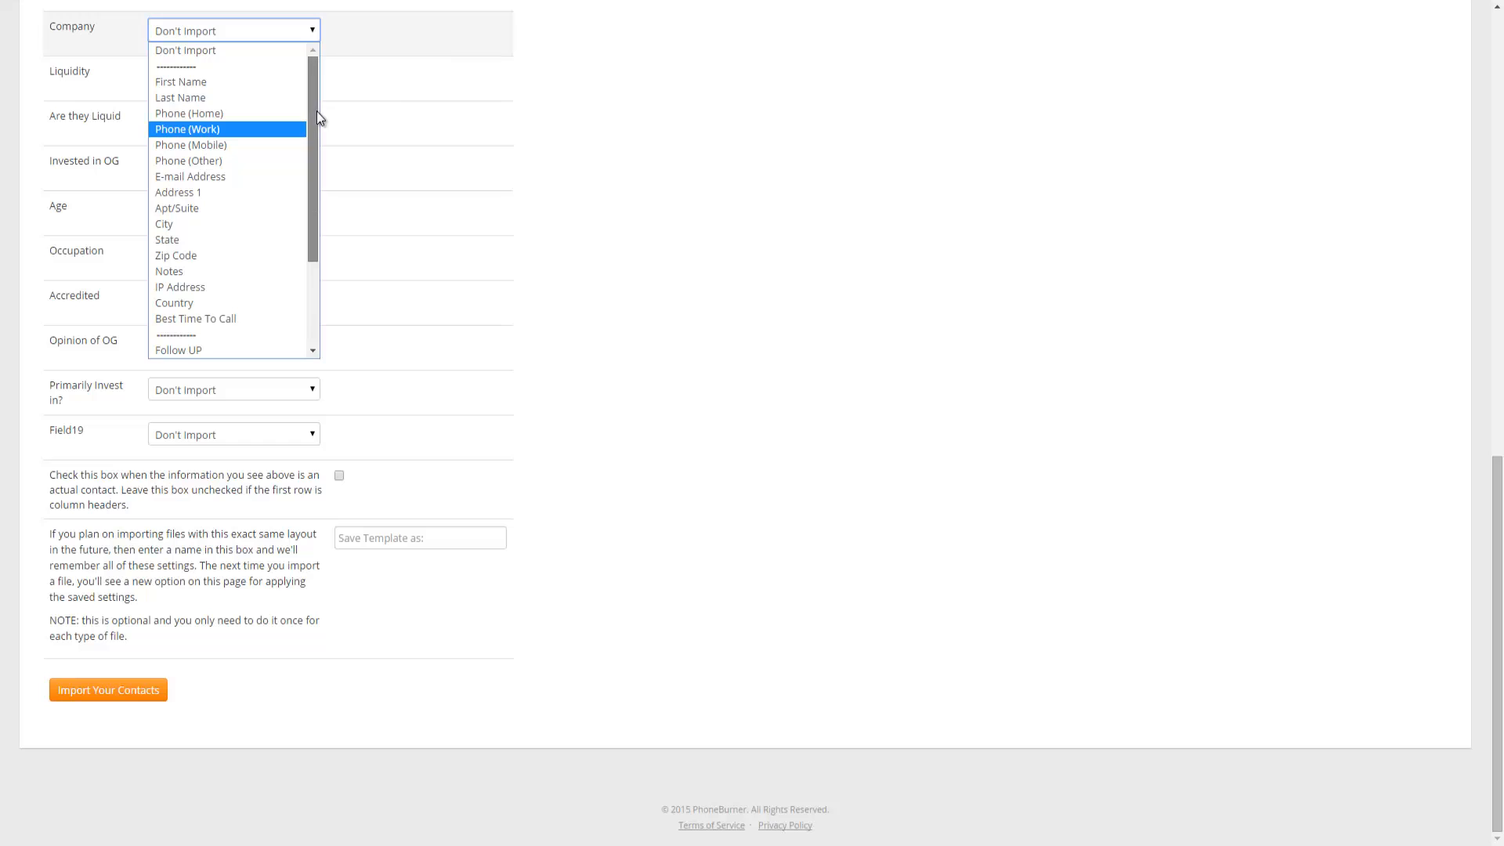
drag(316, 111, 313, 231)
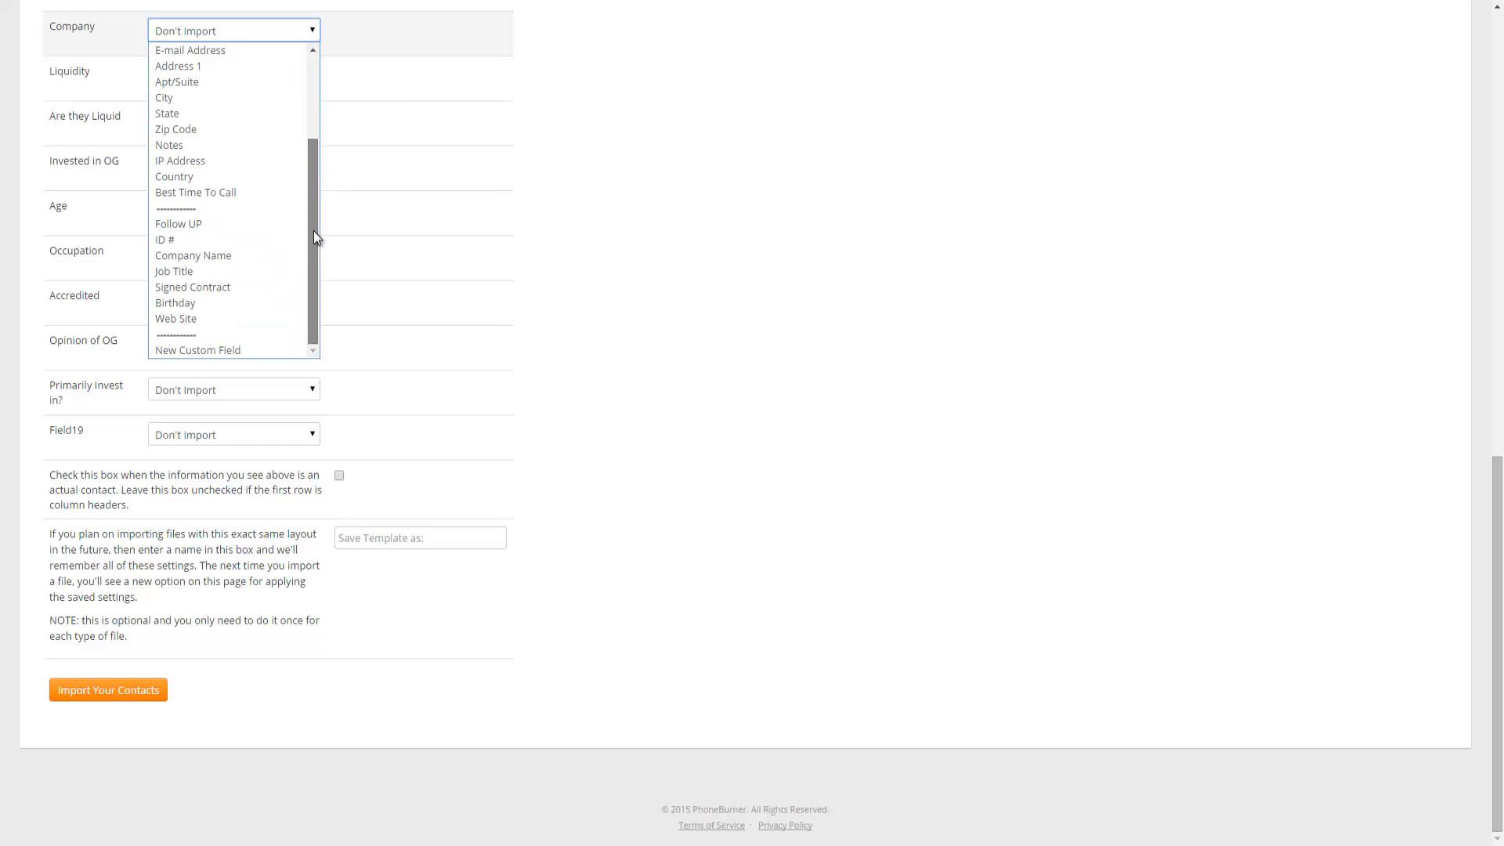
click(199, 255)
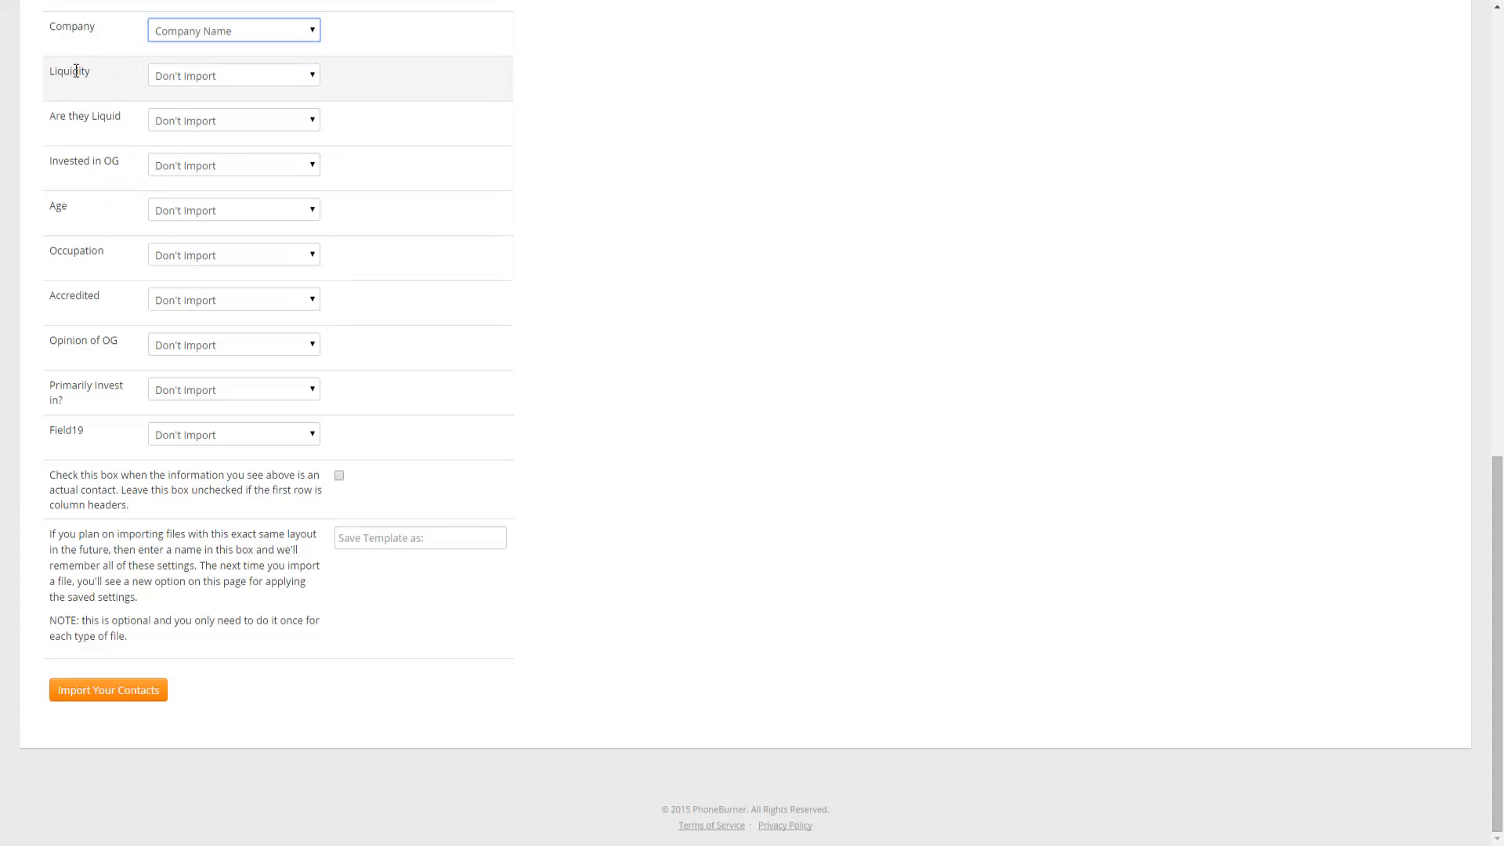
Map the Liquidity column to a new custom field named Liquidity with the Text type.
click(312, 76)
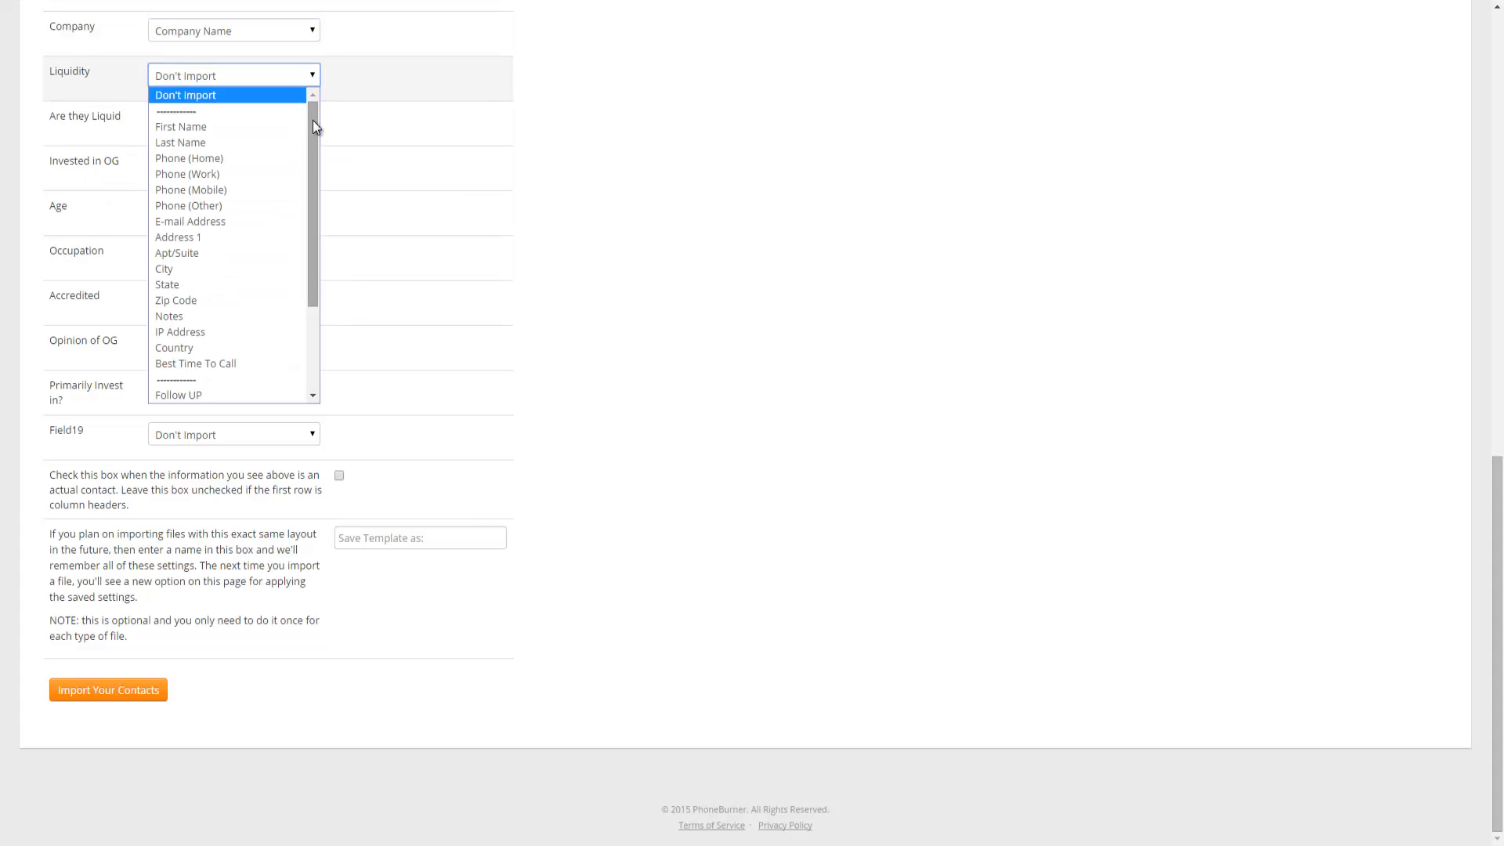
mouse_move(313, 120)
mouse_down()
mouse_move(312, 166)
mouse_move(308, 128)
mouse_up()
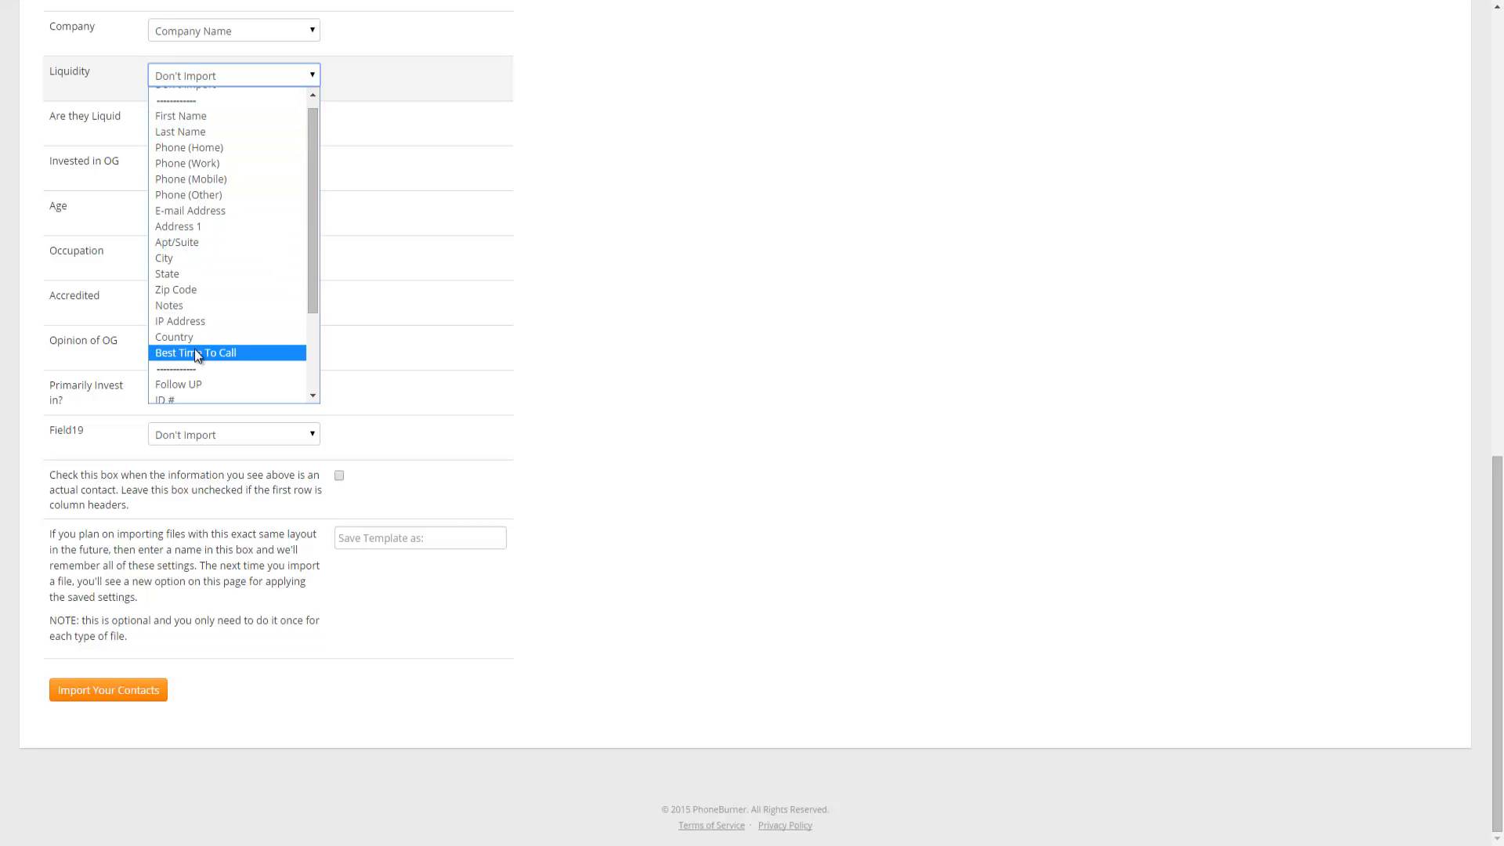
drag(317, 155, 307, 279)
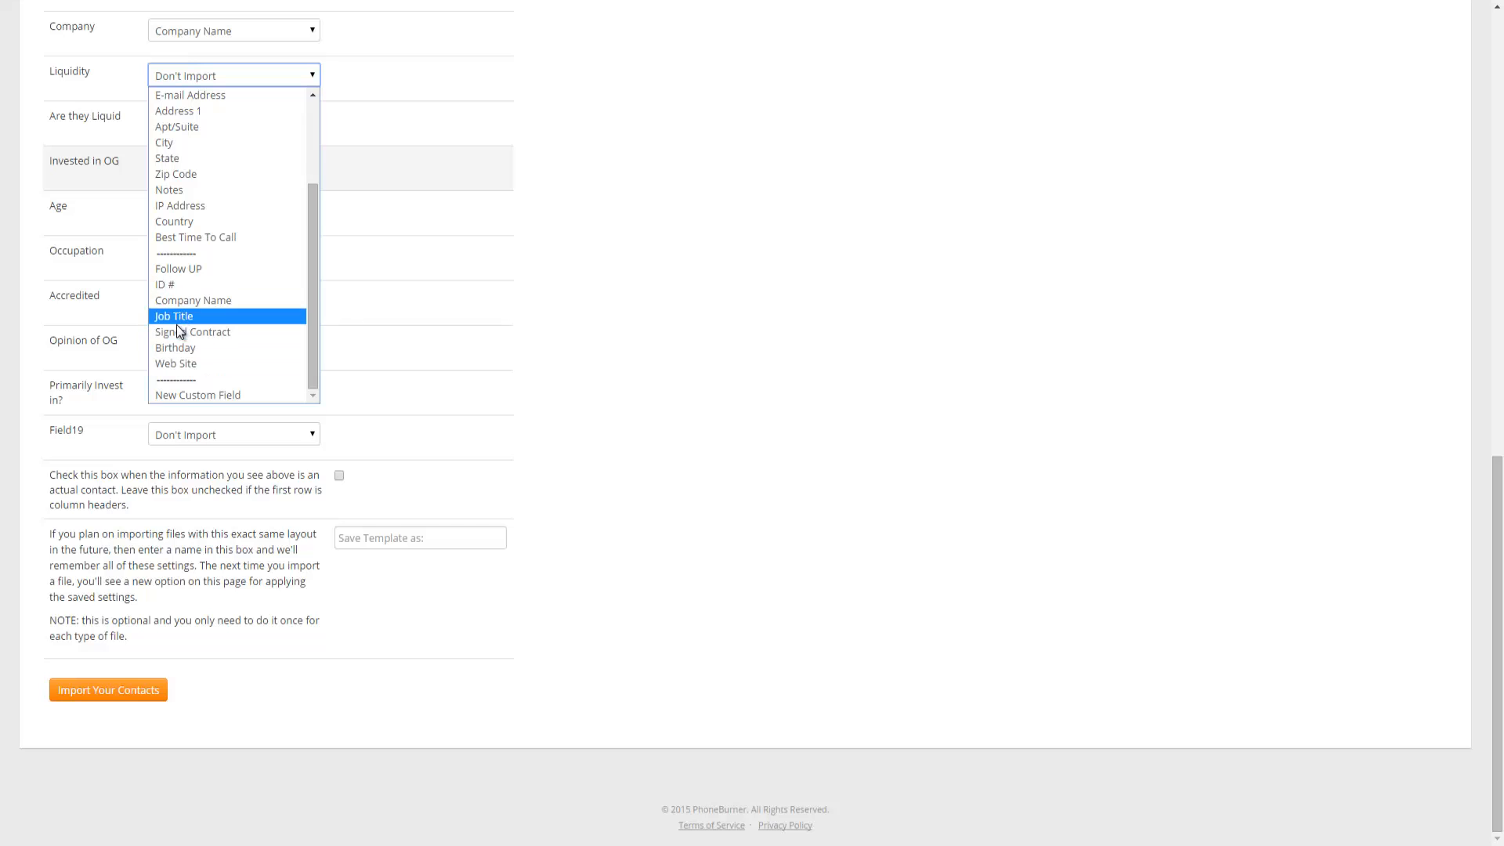
click(210, 396)
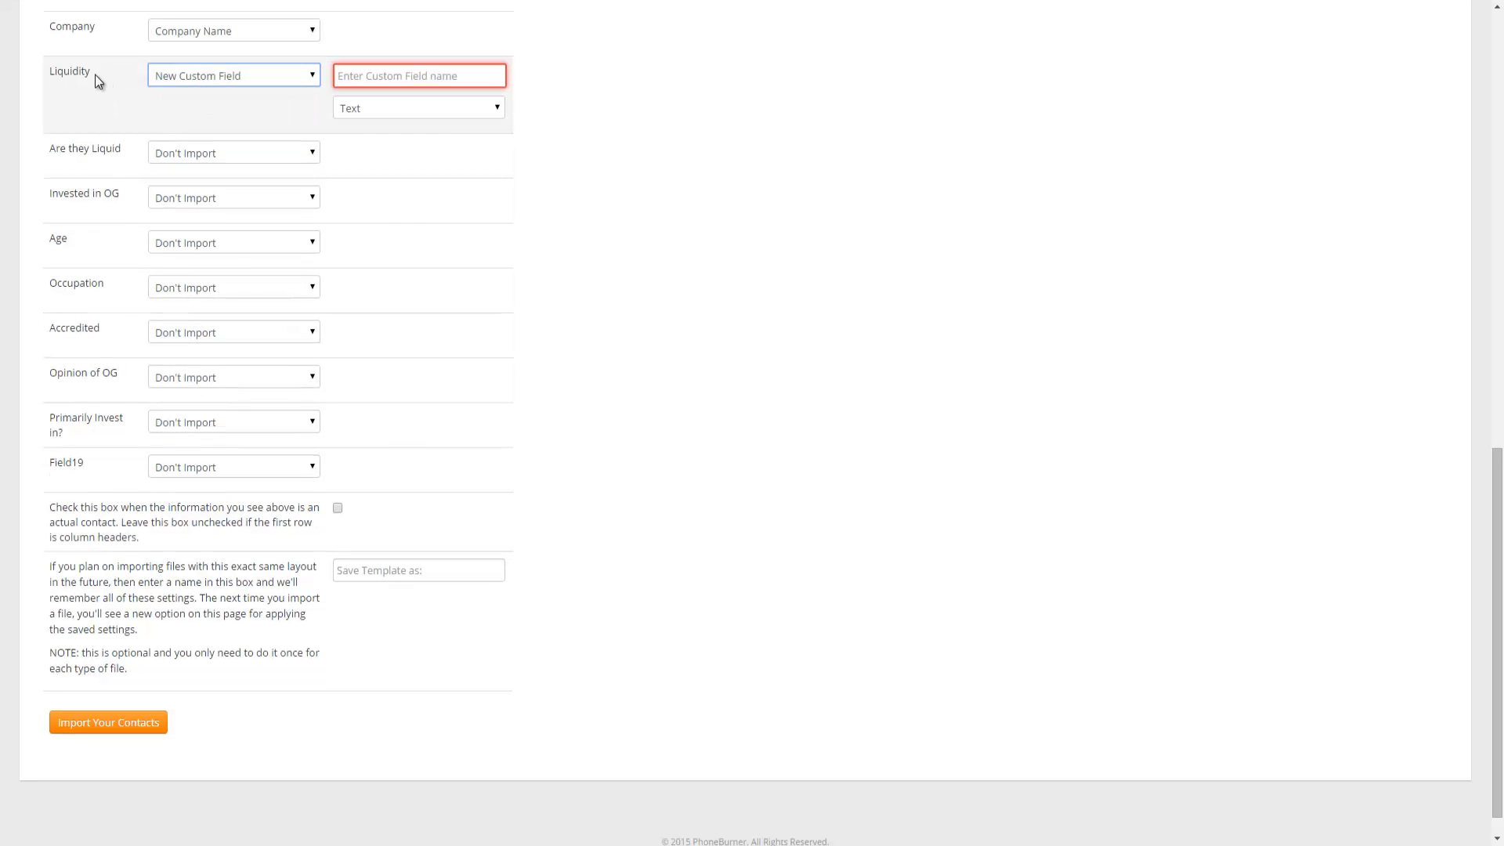
drag(96, 73, 46, 72)
key(ctrl+c)
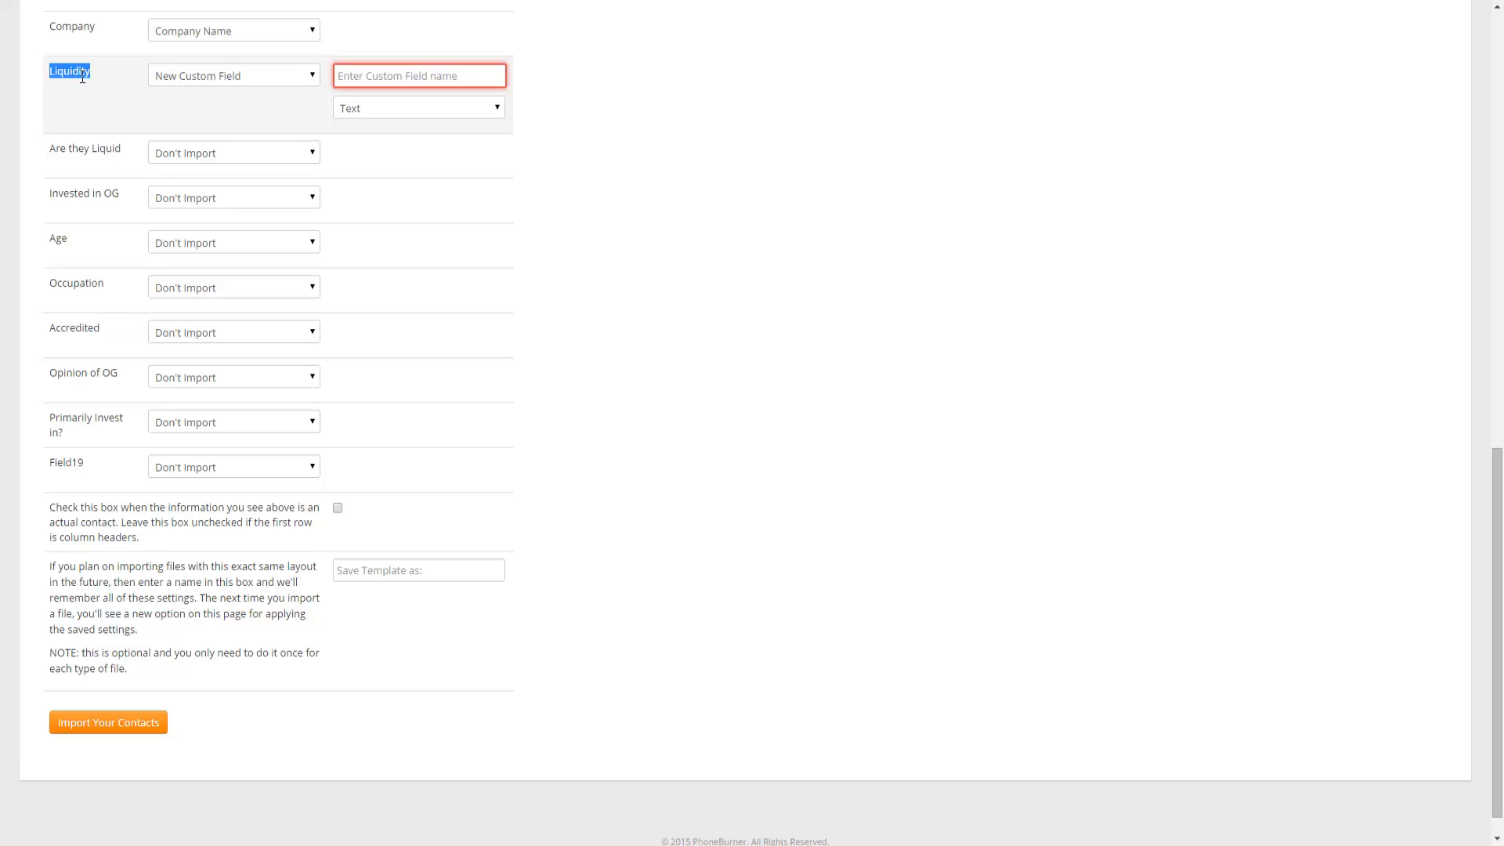
click(368, 70)
key(ctrl+v)
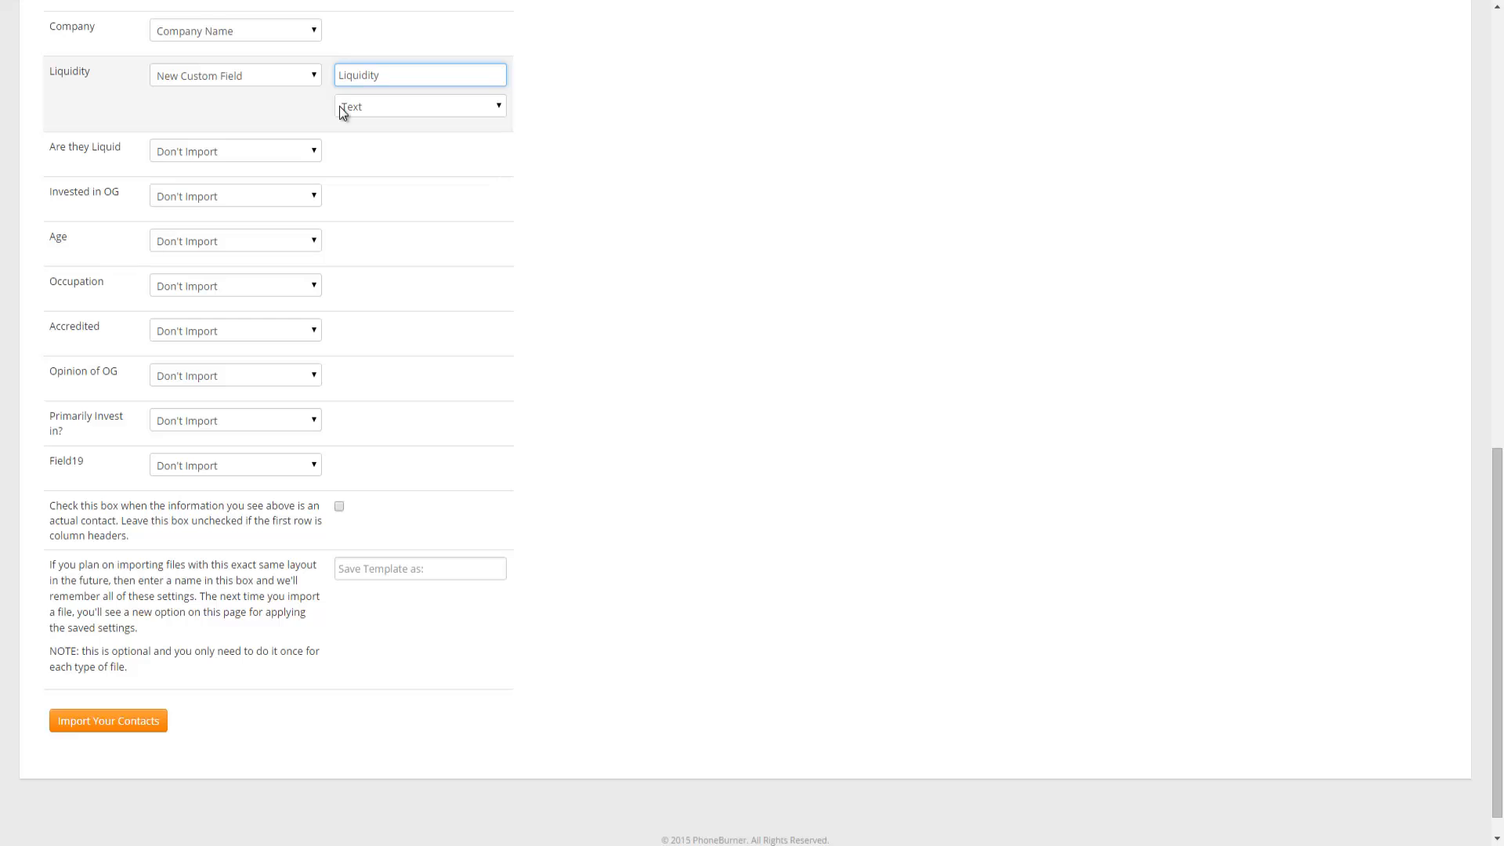
click(499, 107)
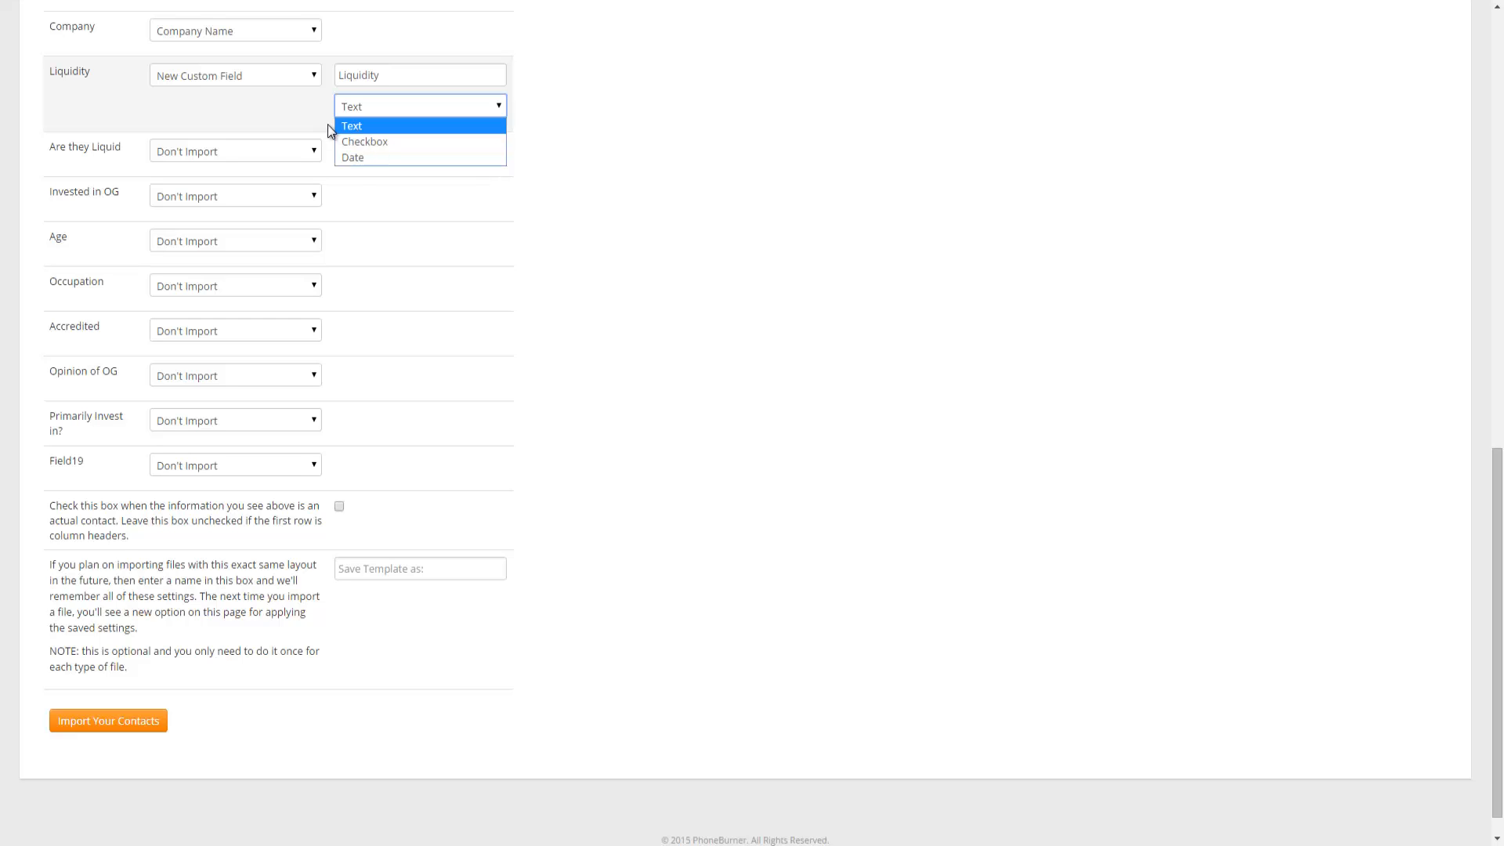
click(352, 129)
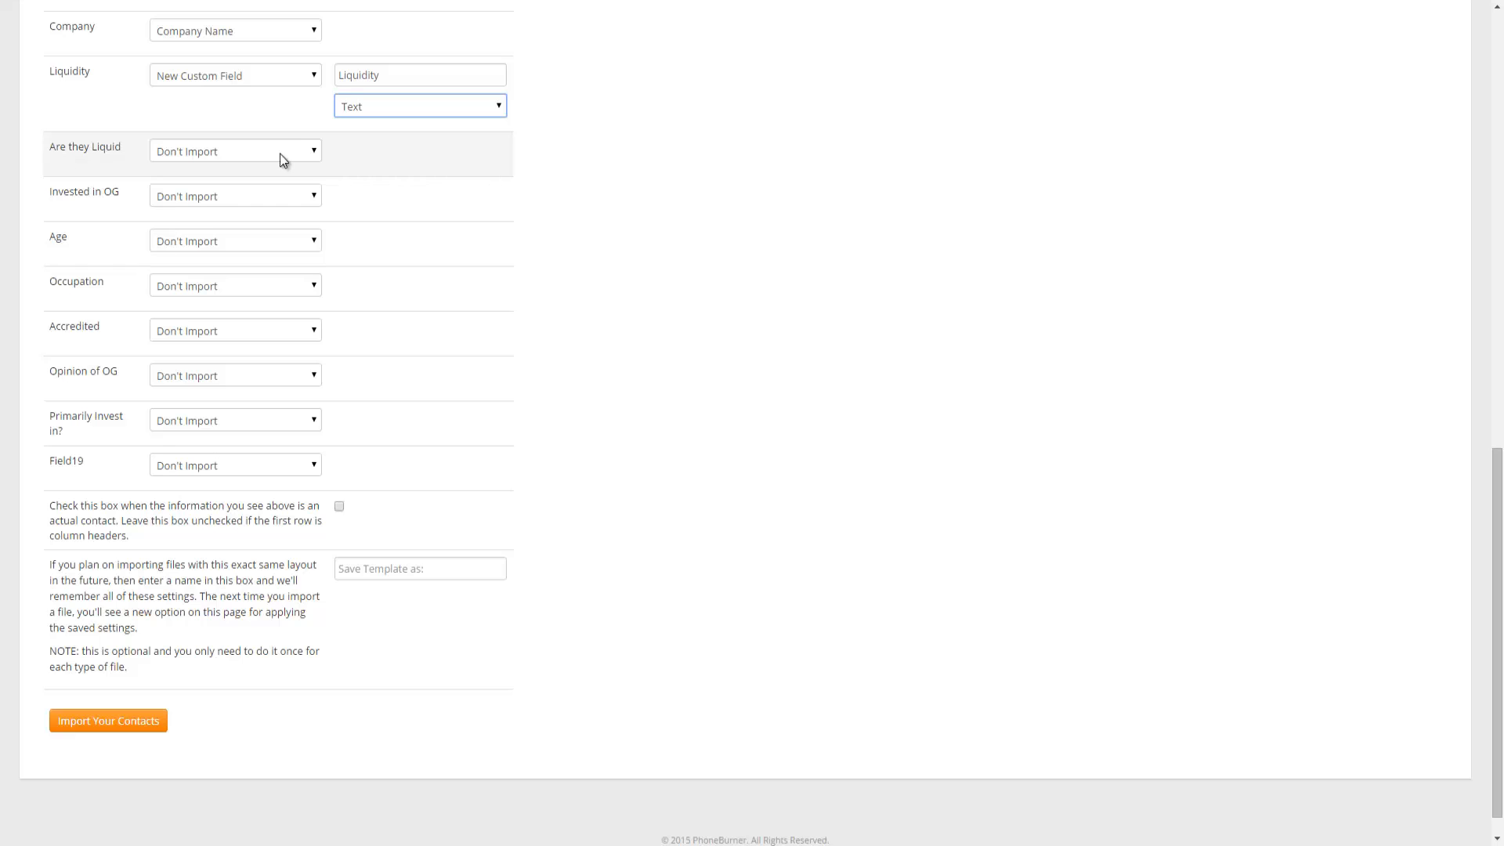
Map the Are they Liquid column to a new custom field named Are they Liquid with the Checkbox type.
click(318, 153)
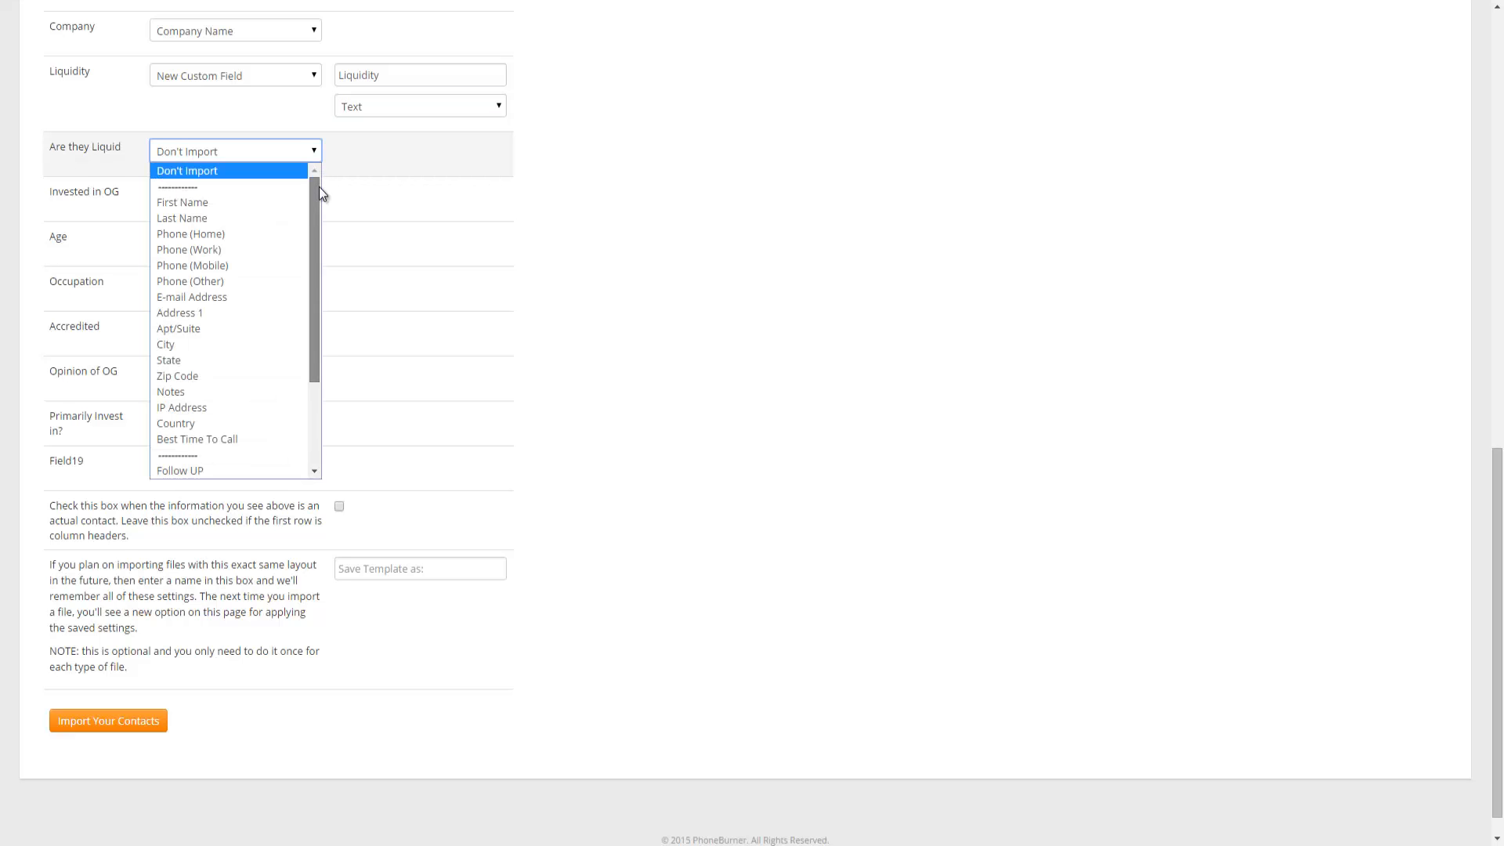
drag(319, 187, 317, 296)
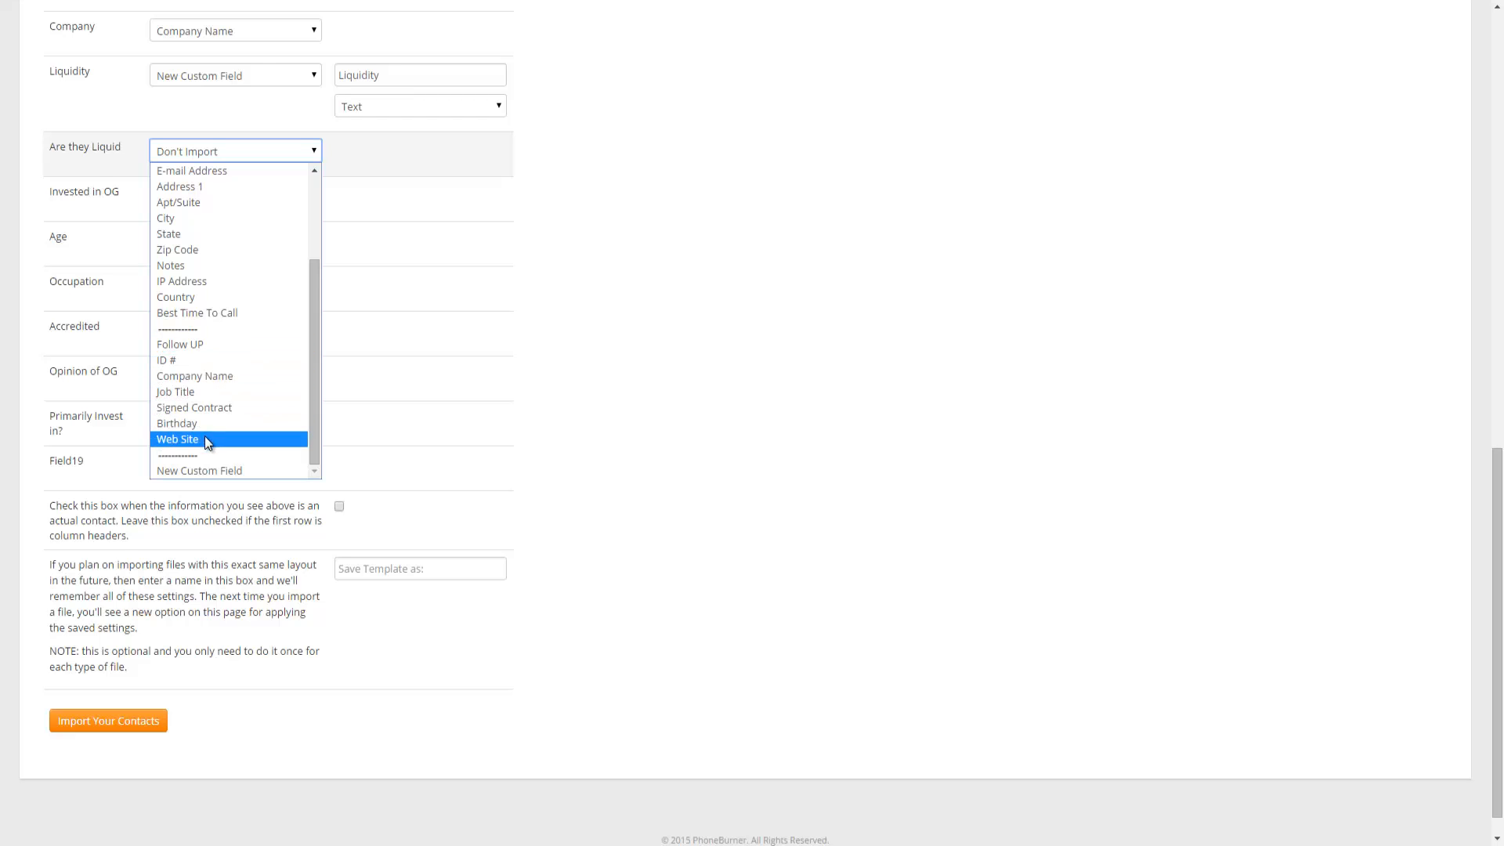
click(196, 472)
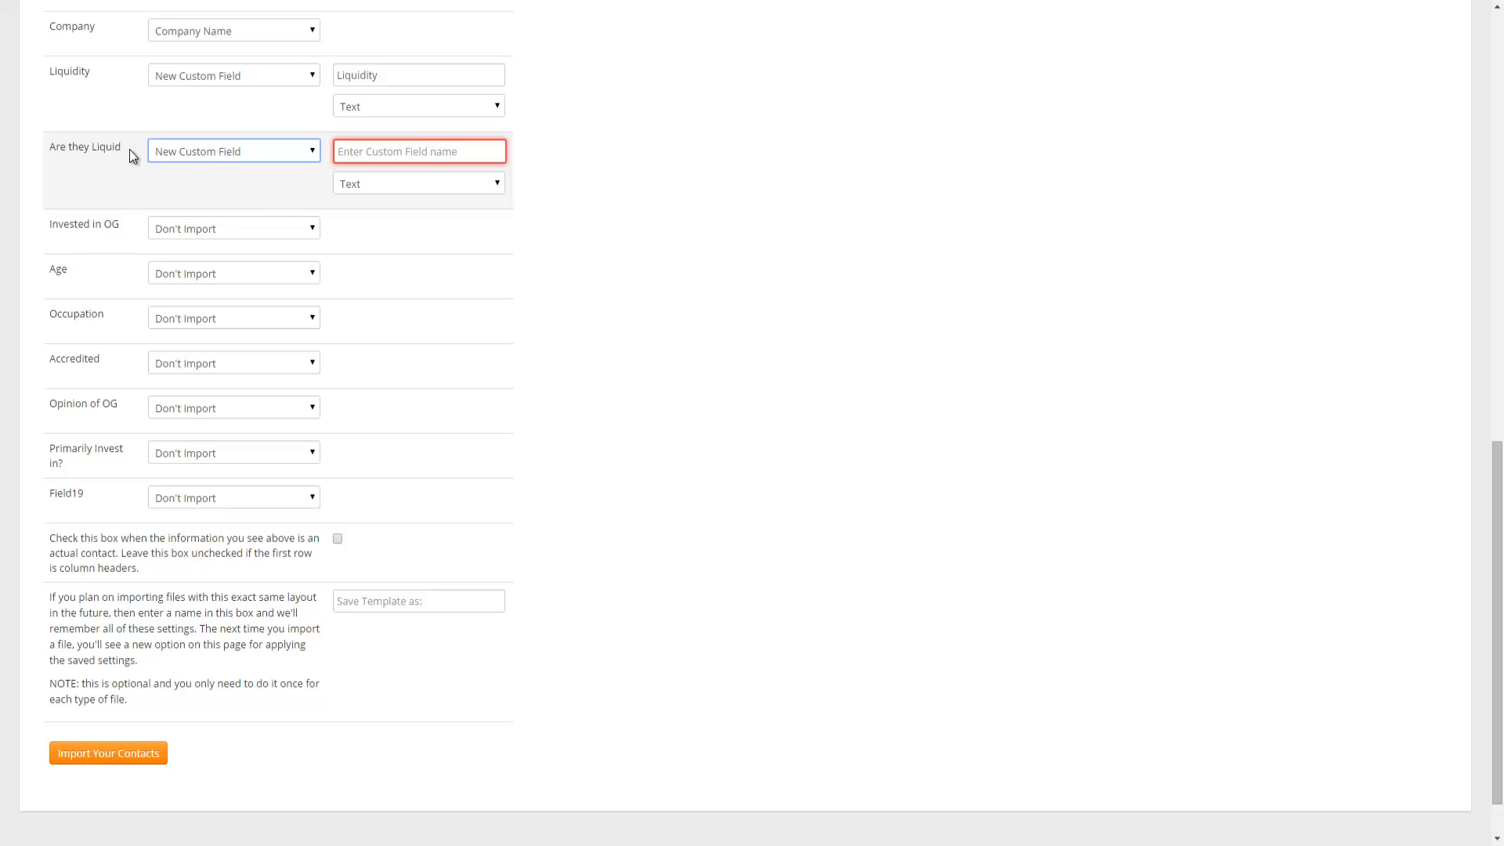
drag(132, 149, 52, 151)
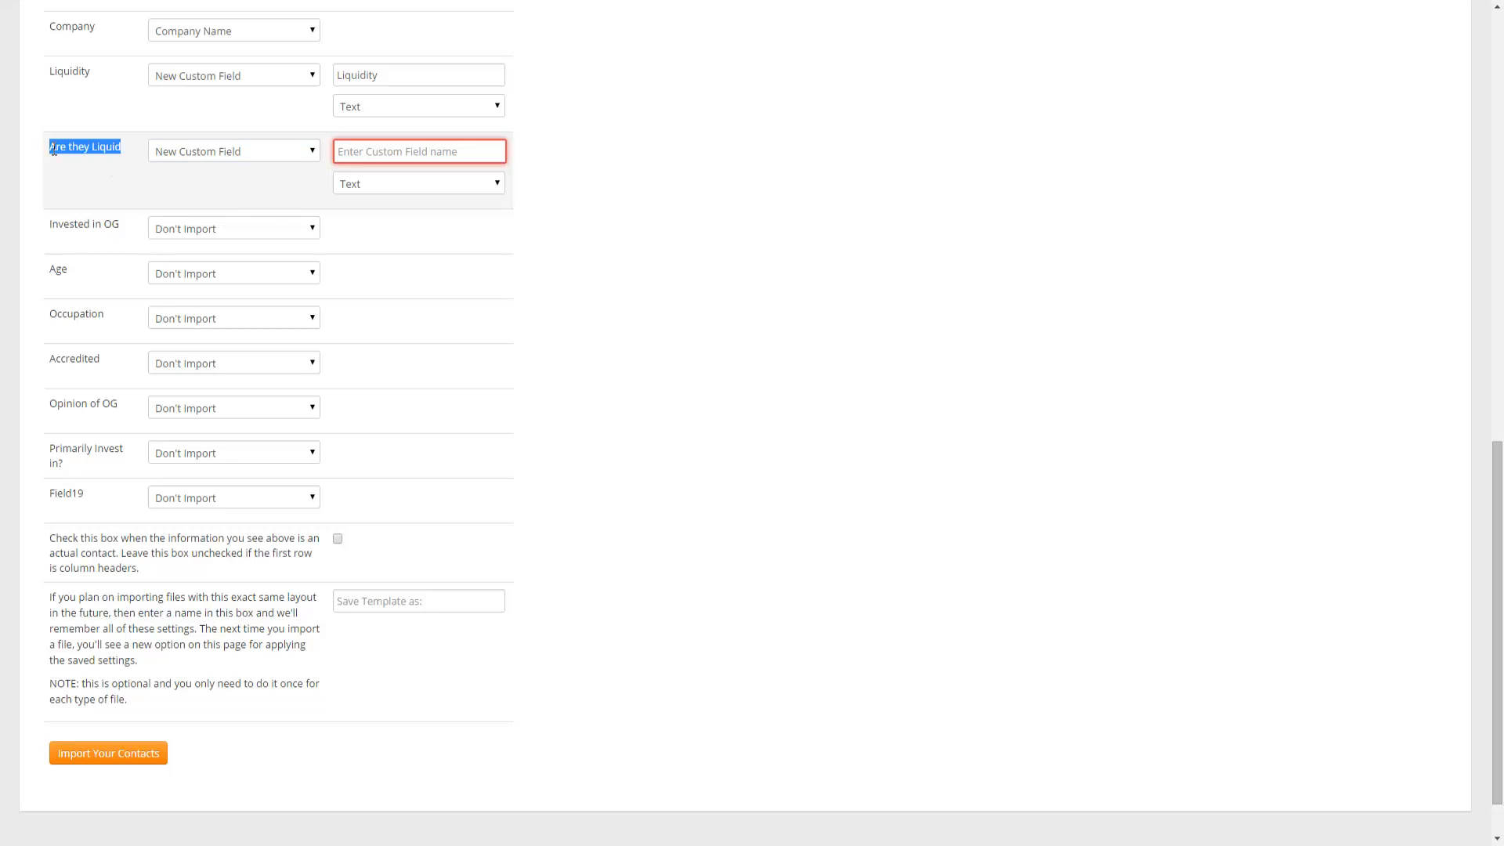
key(ctrl+c)
click(379, 151)
key(ctrl+v)
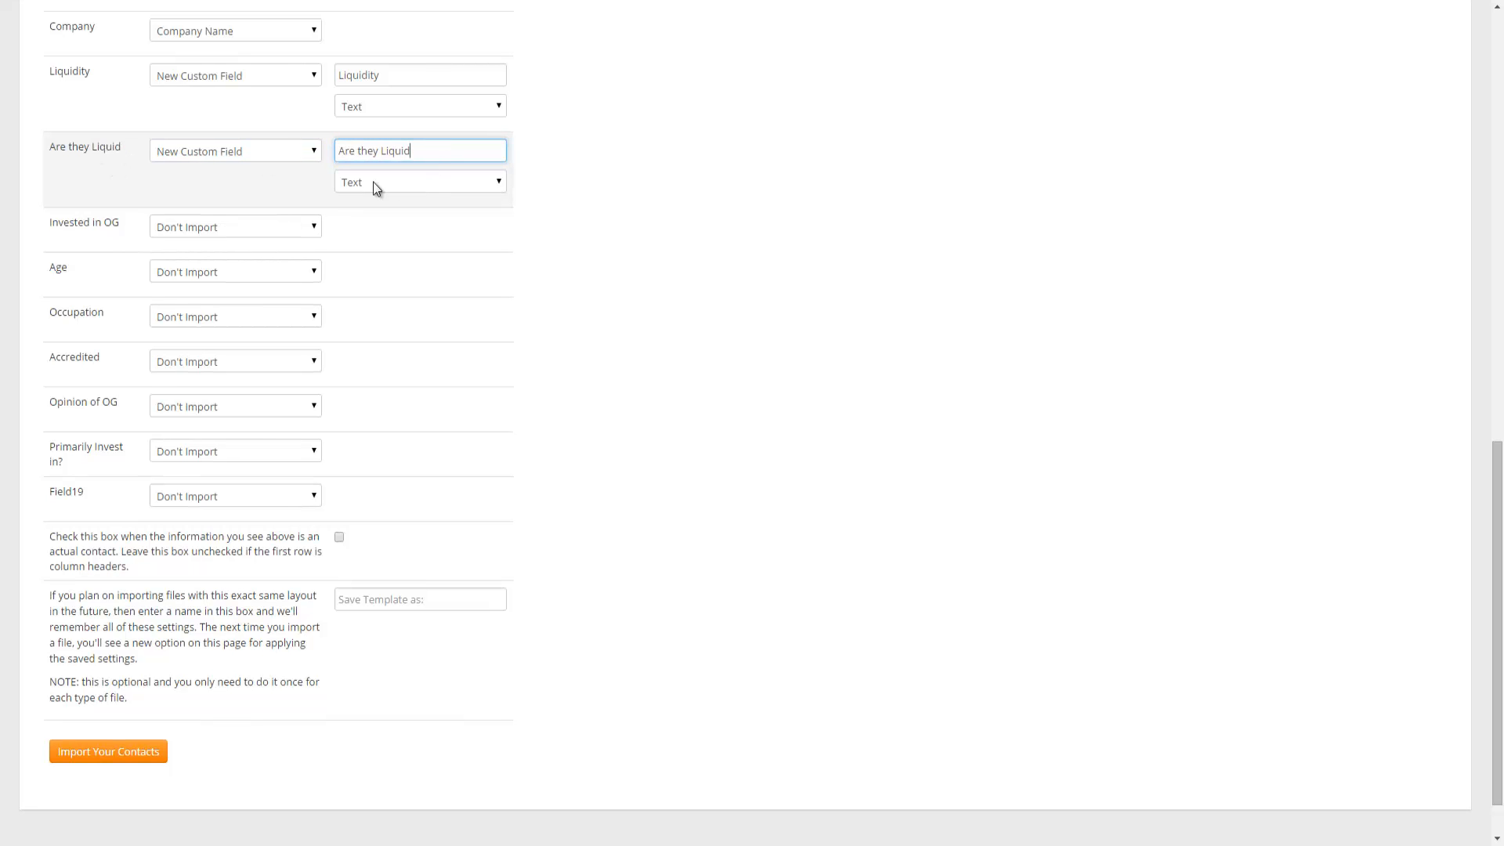
click(503, 185)
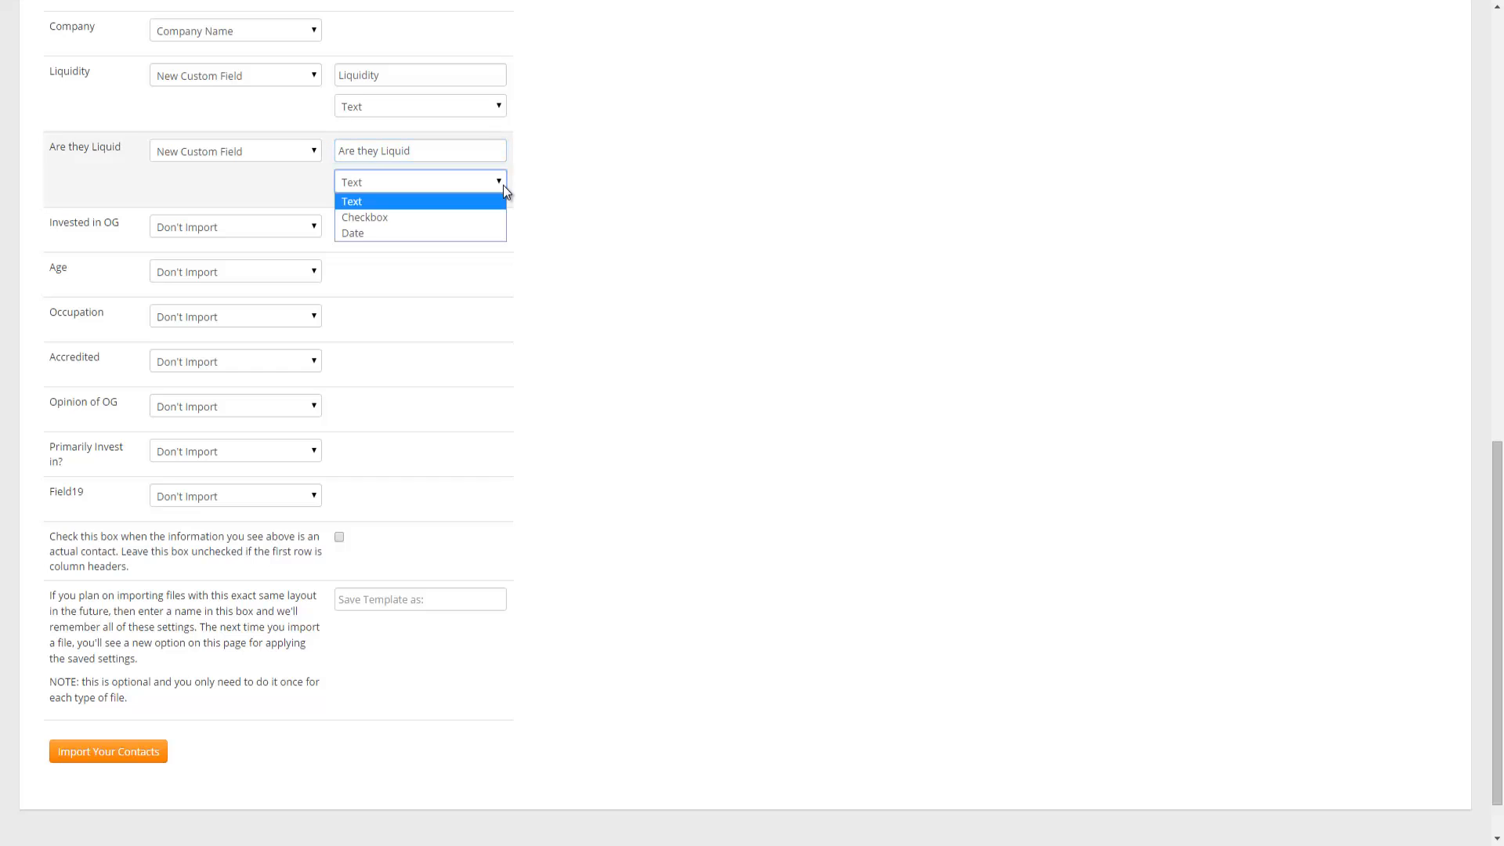
click(473, 219)
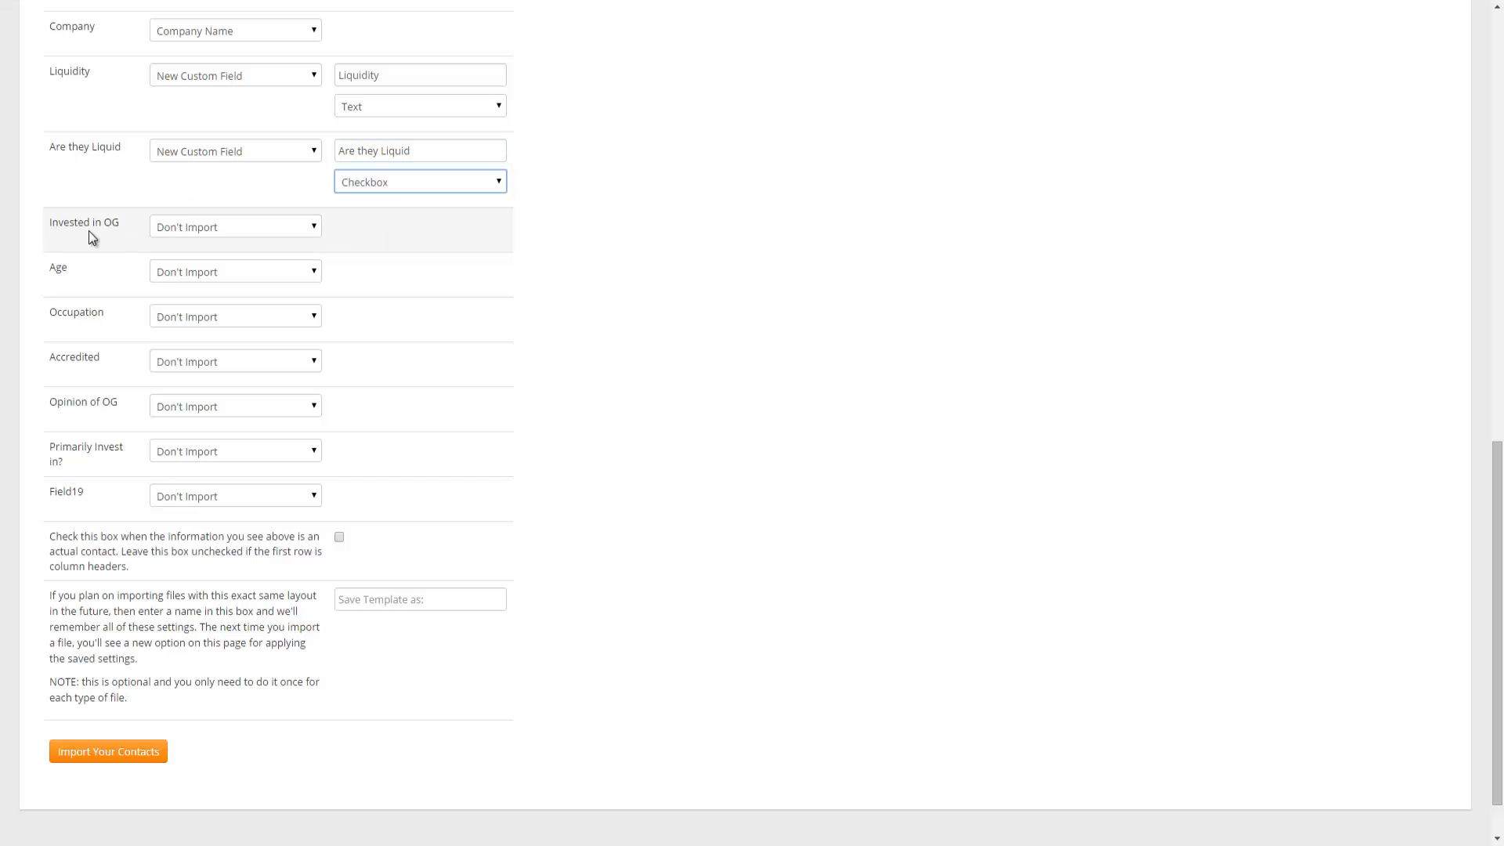
Map the Invested in OG column to a new custom field named Invested in OG.
click(314, 226)
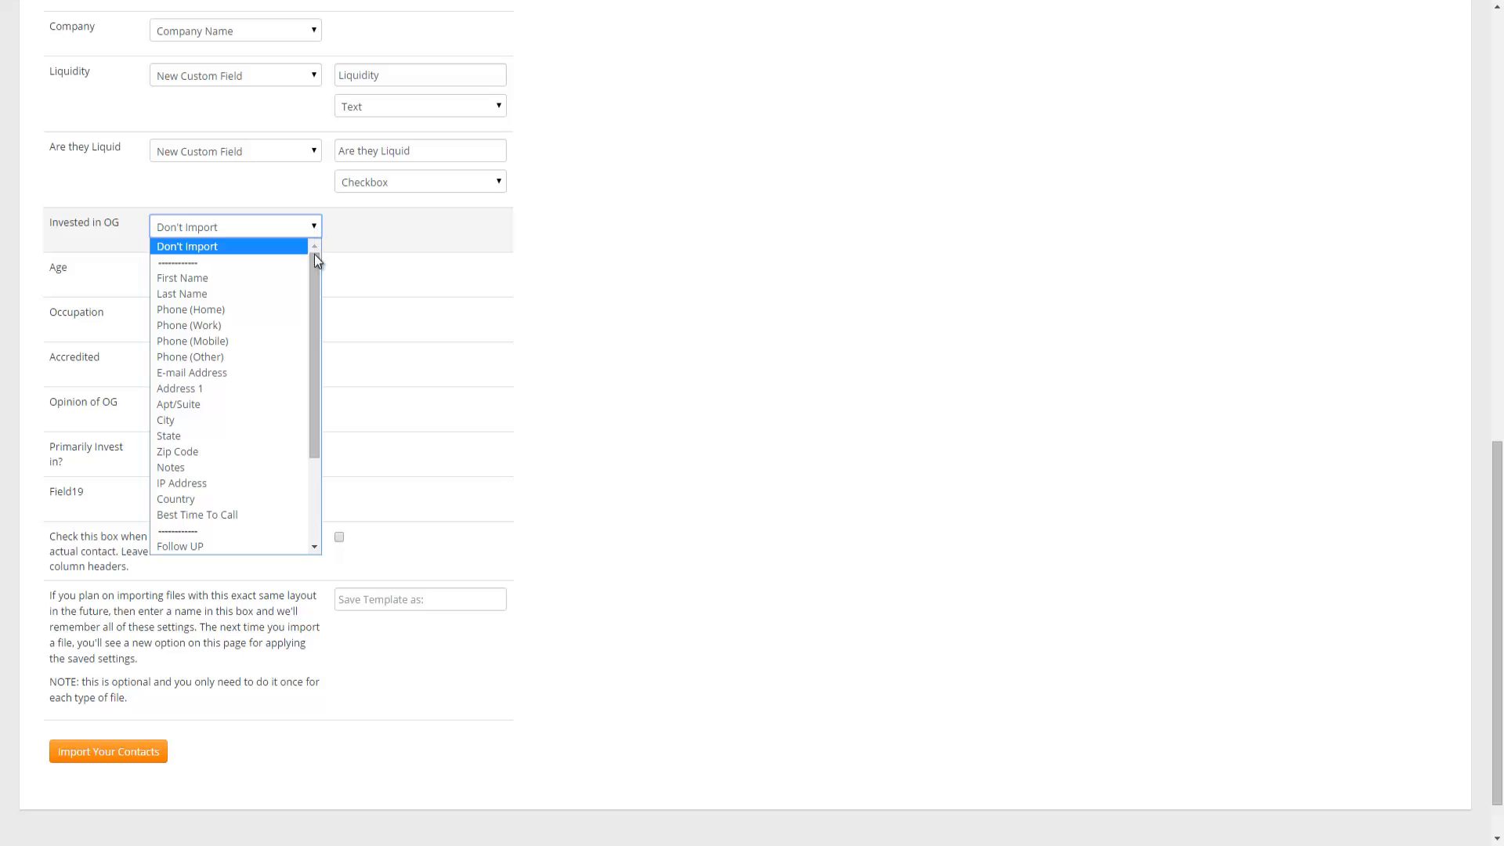
drag(313, 254, 315, 420)
click(228, 547)
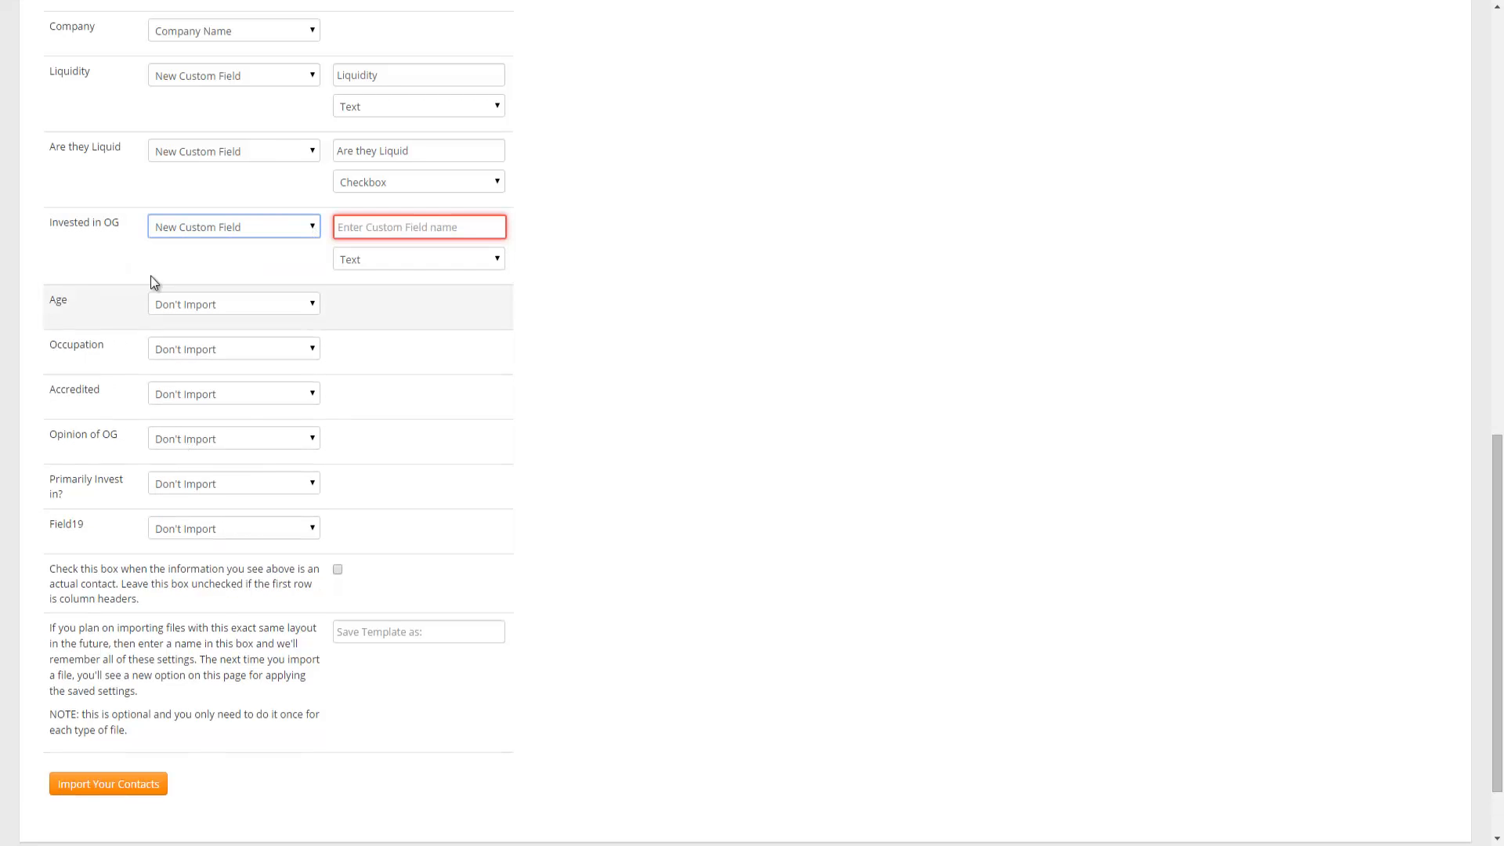
drag(124, 221, 50, 223)
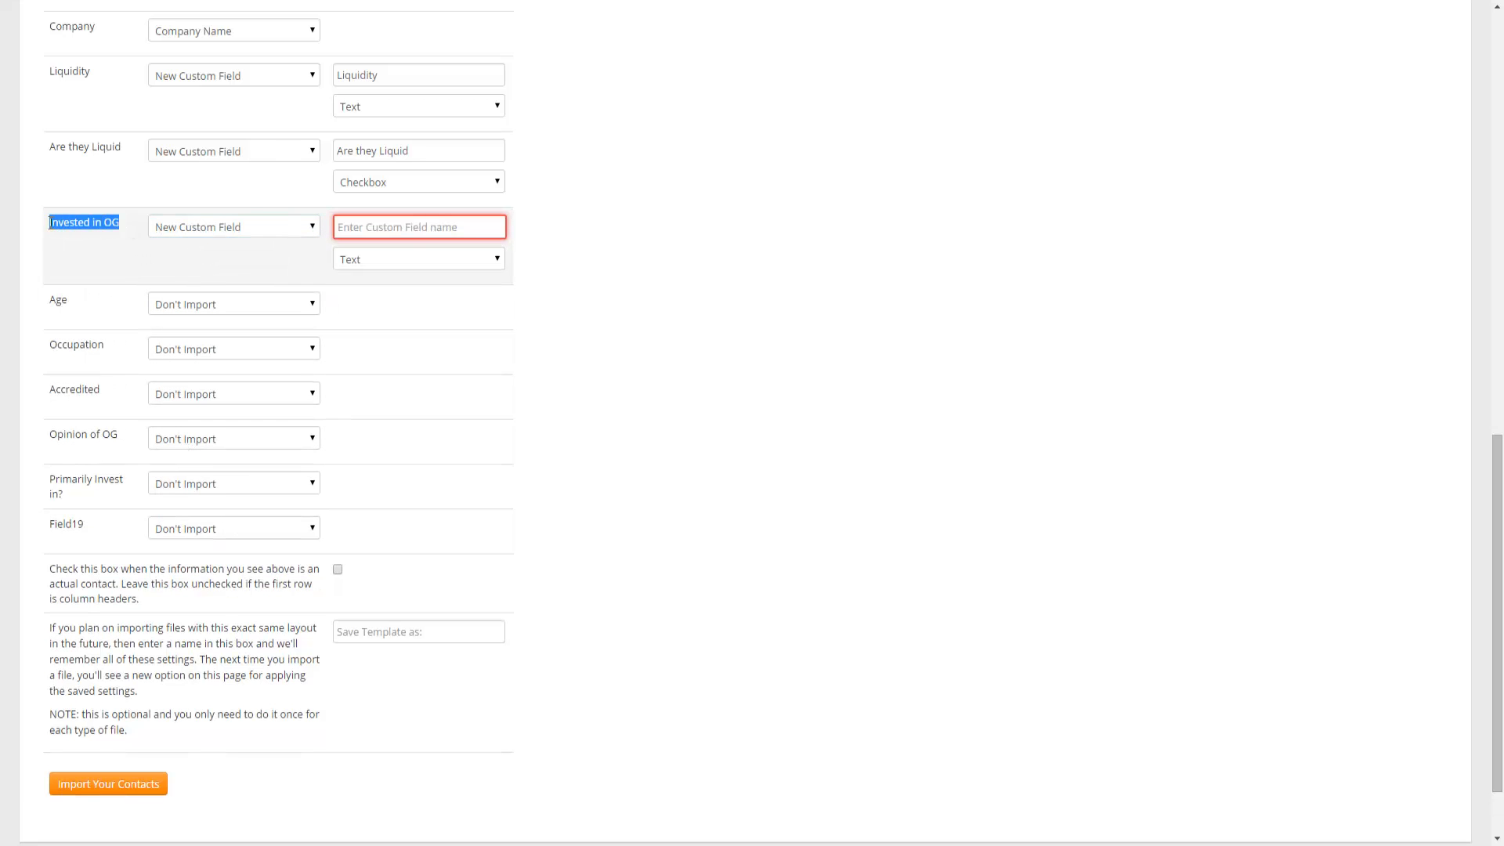
click(436, 226)
key(ctrl+v)
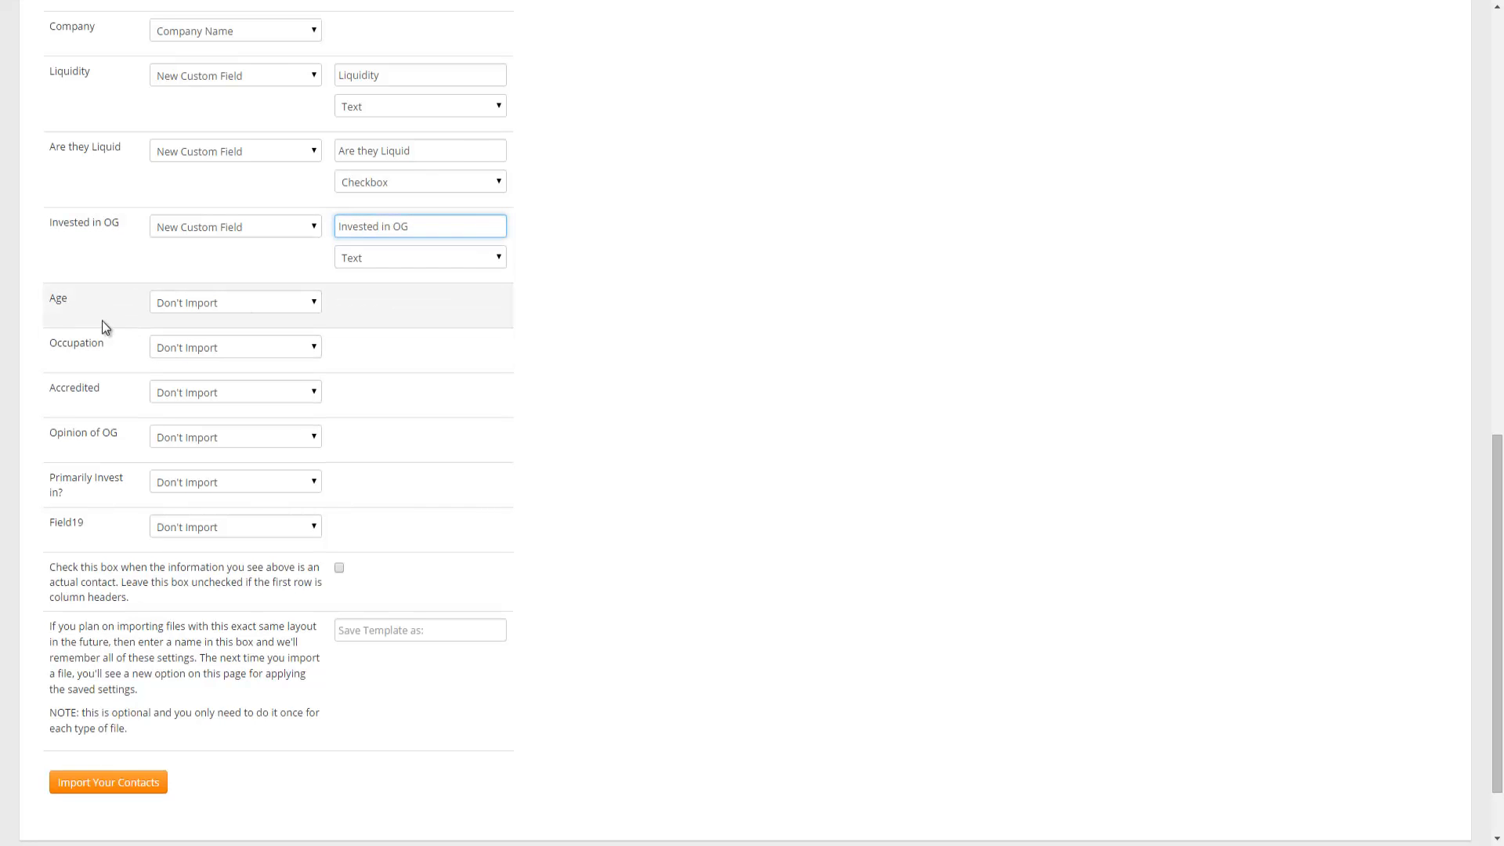
Map the Age column to a new custom field named Age.
click(313, 304)
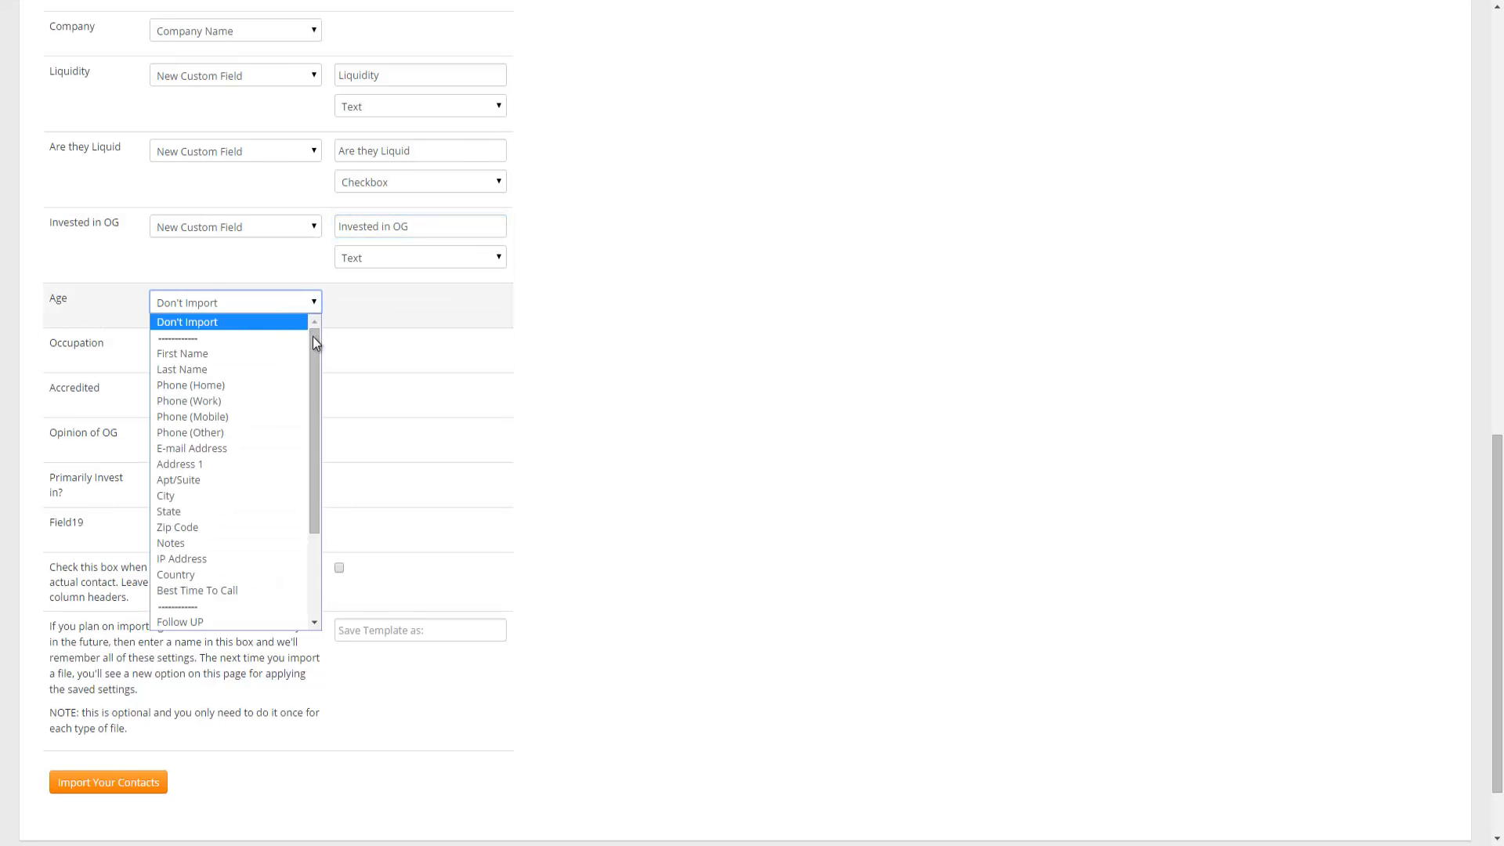
drag(313, 336, 322, 482)
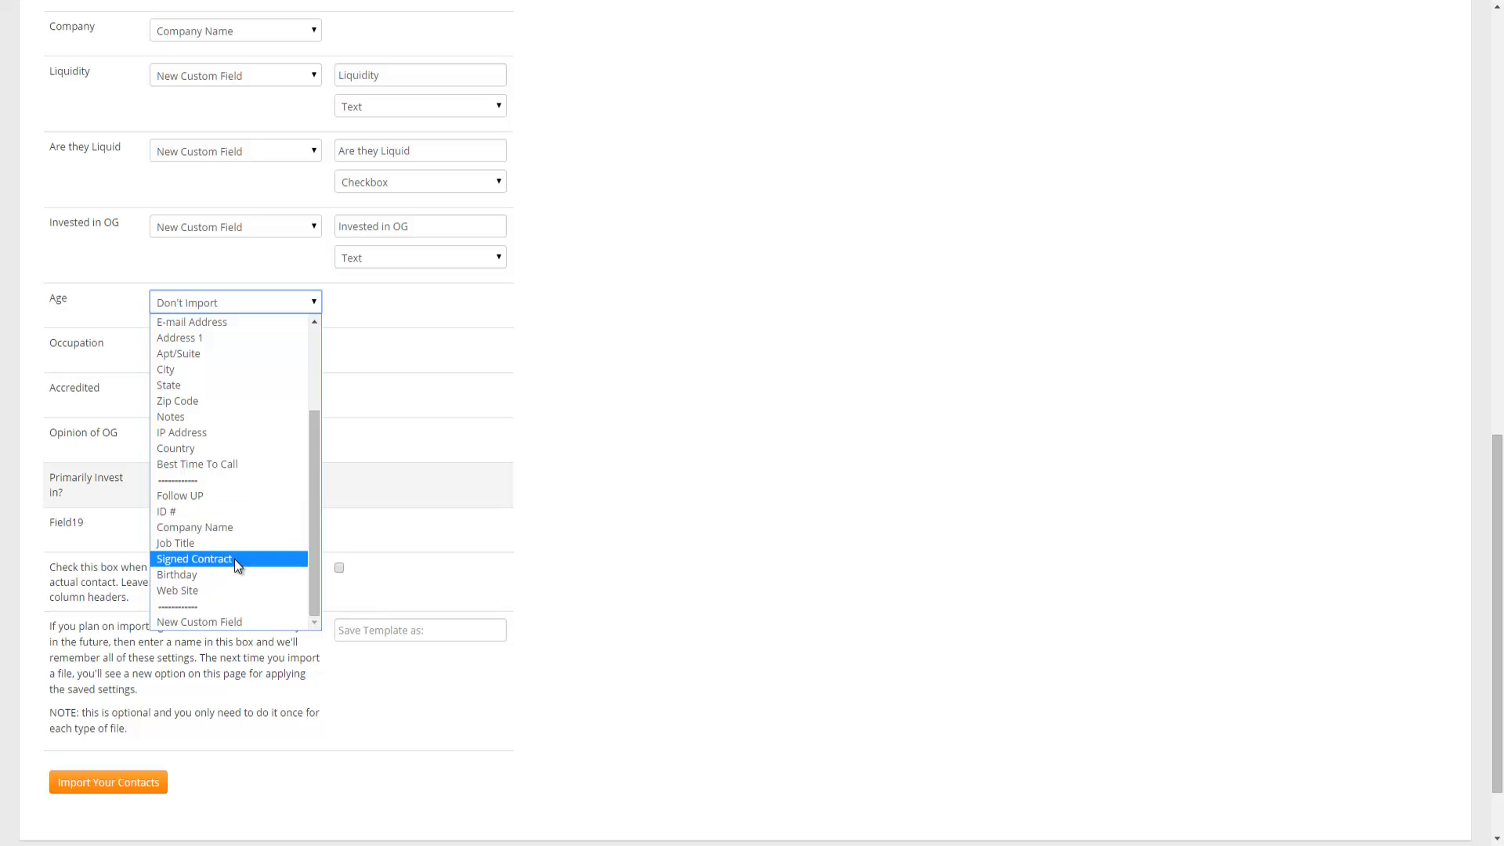
click(223, 622)
drag(86, 299, 48, 297)
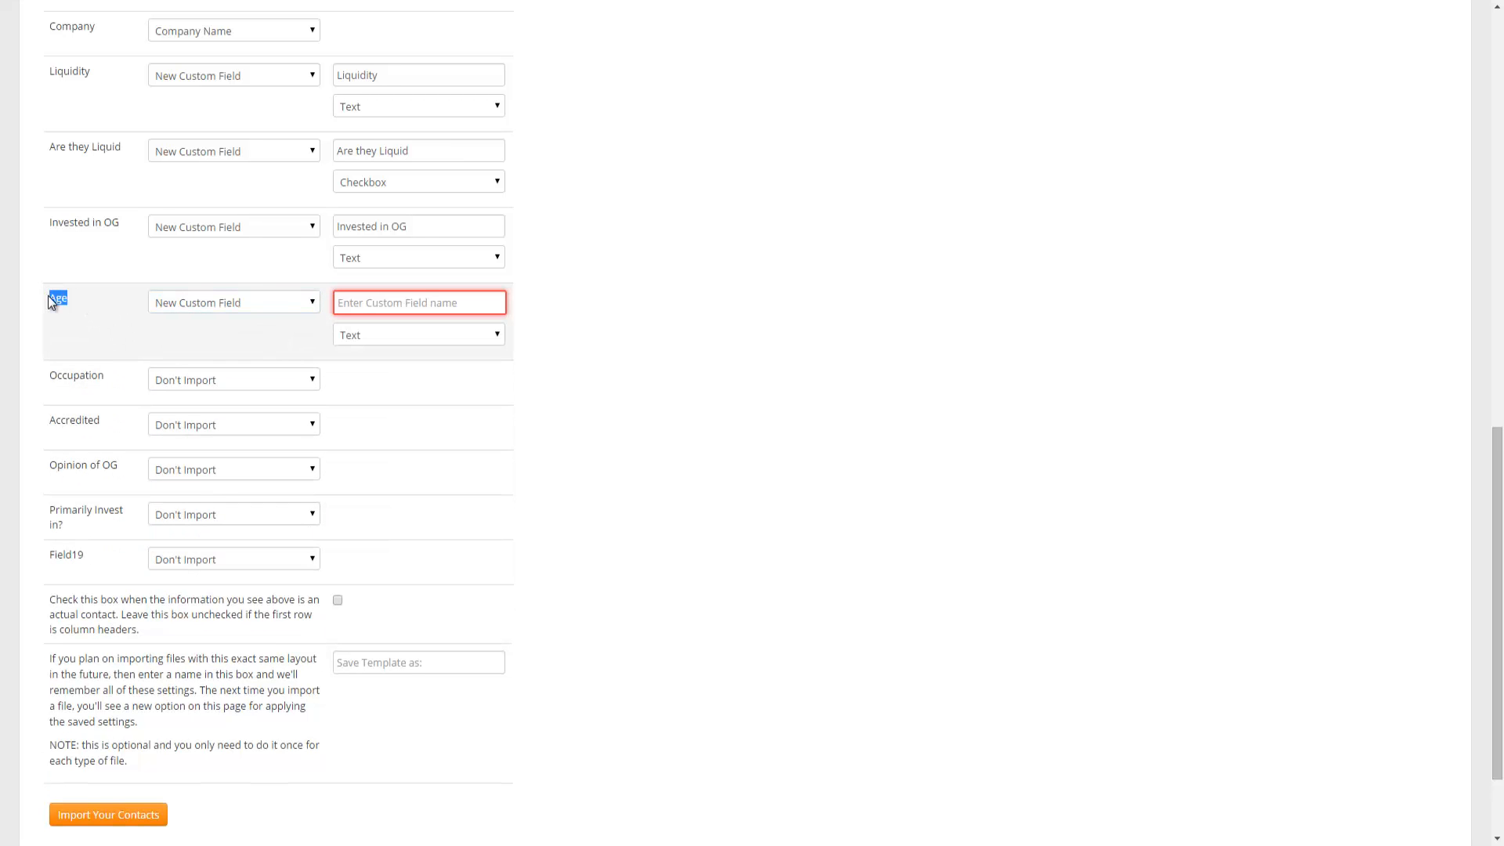
click(436, 304)
key(ctrl+v)
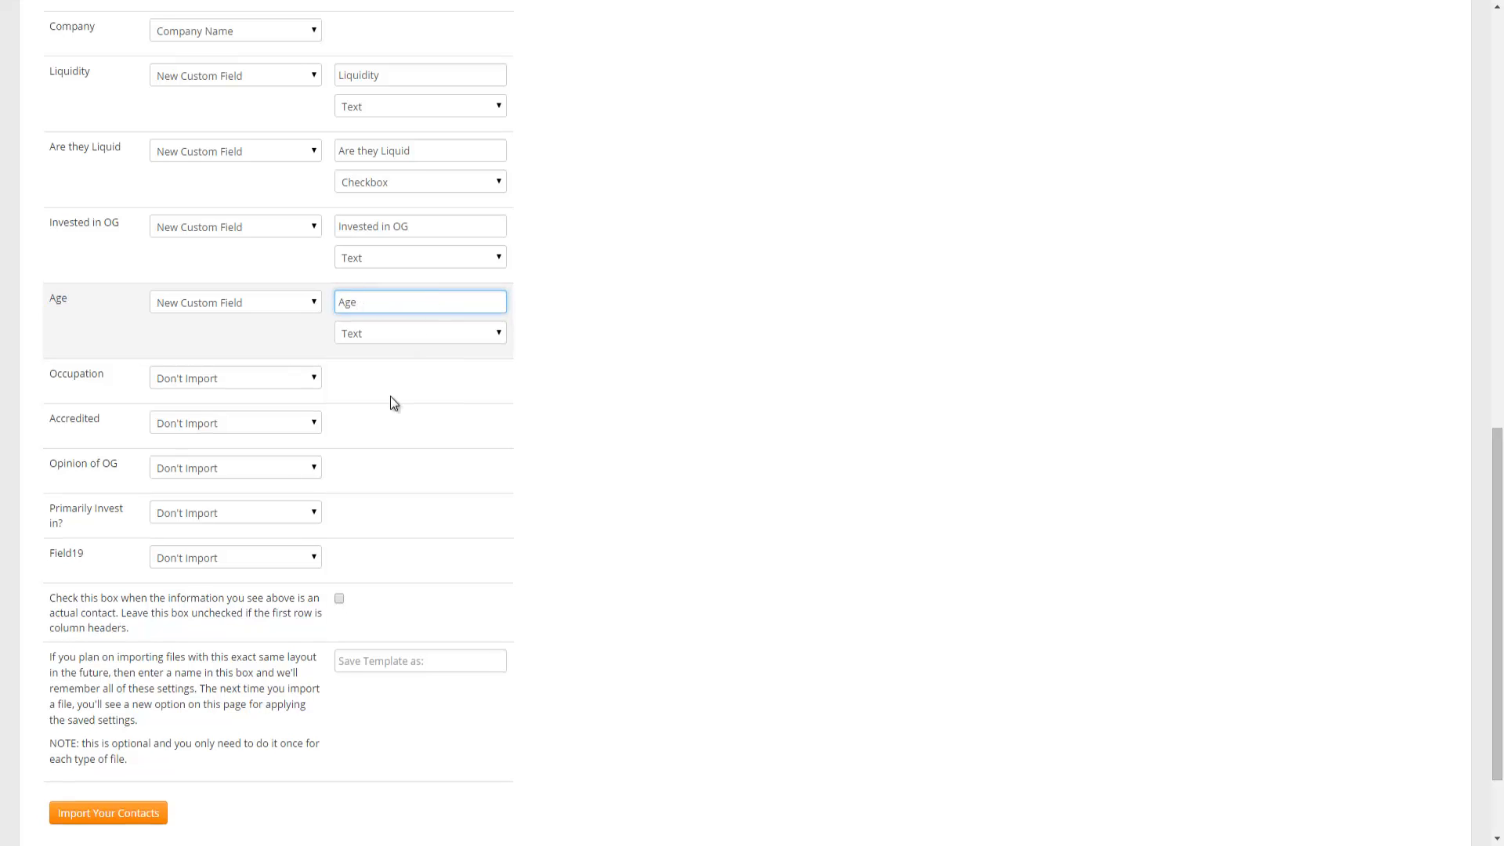
Map the Occupation column to a new custom field named Occupation.
click(311, 382)
drag(315, 401, 224, 660)
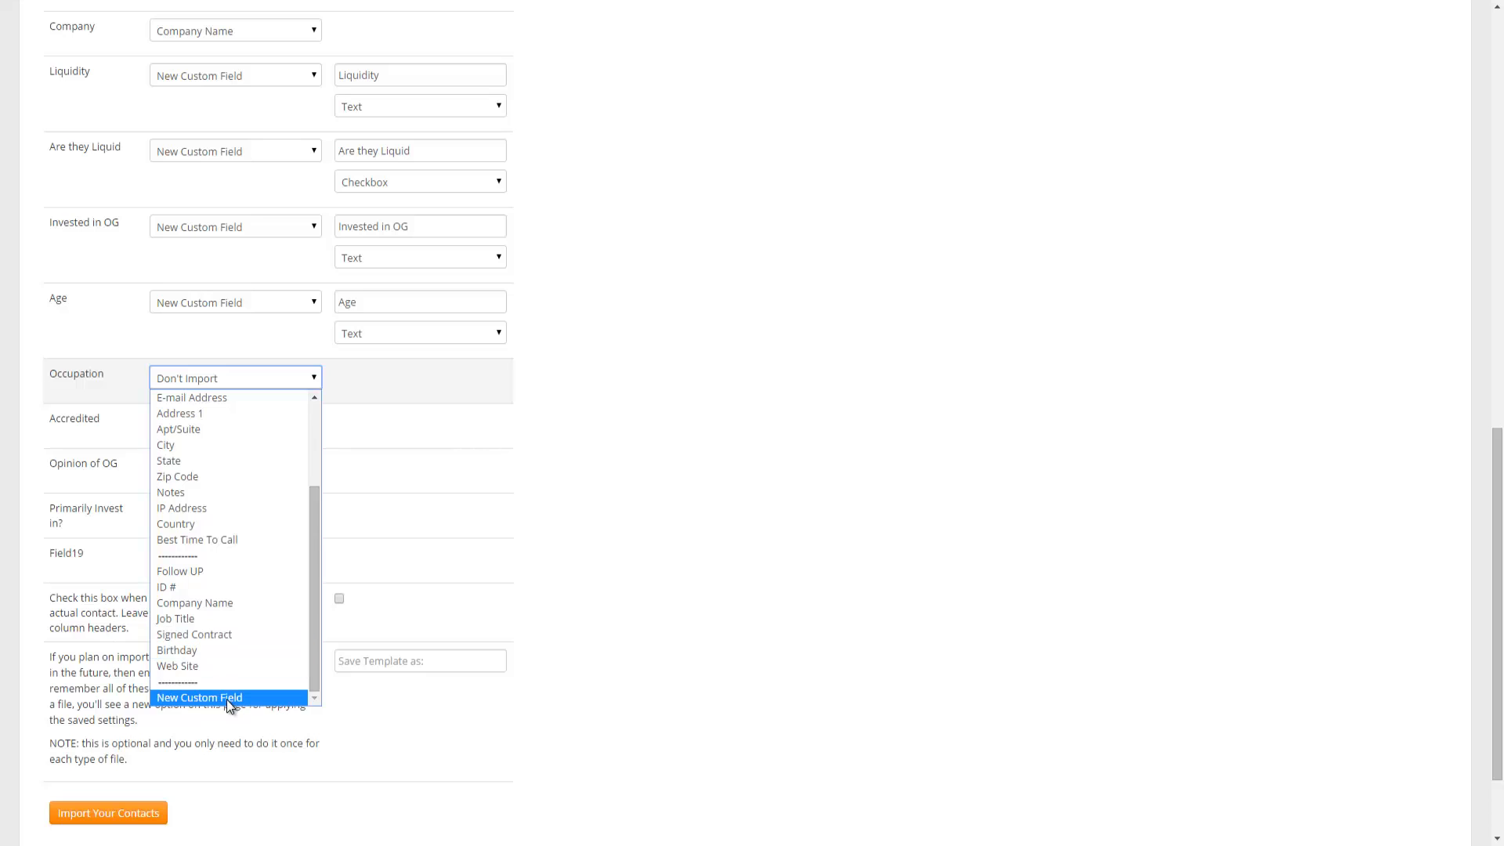
click(227, 698)
drag(116, 378, 51, 376)
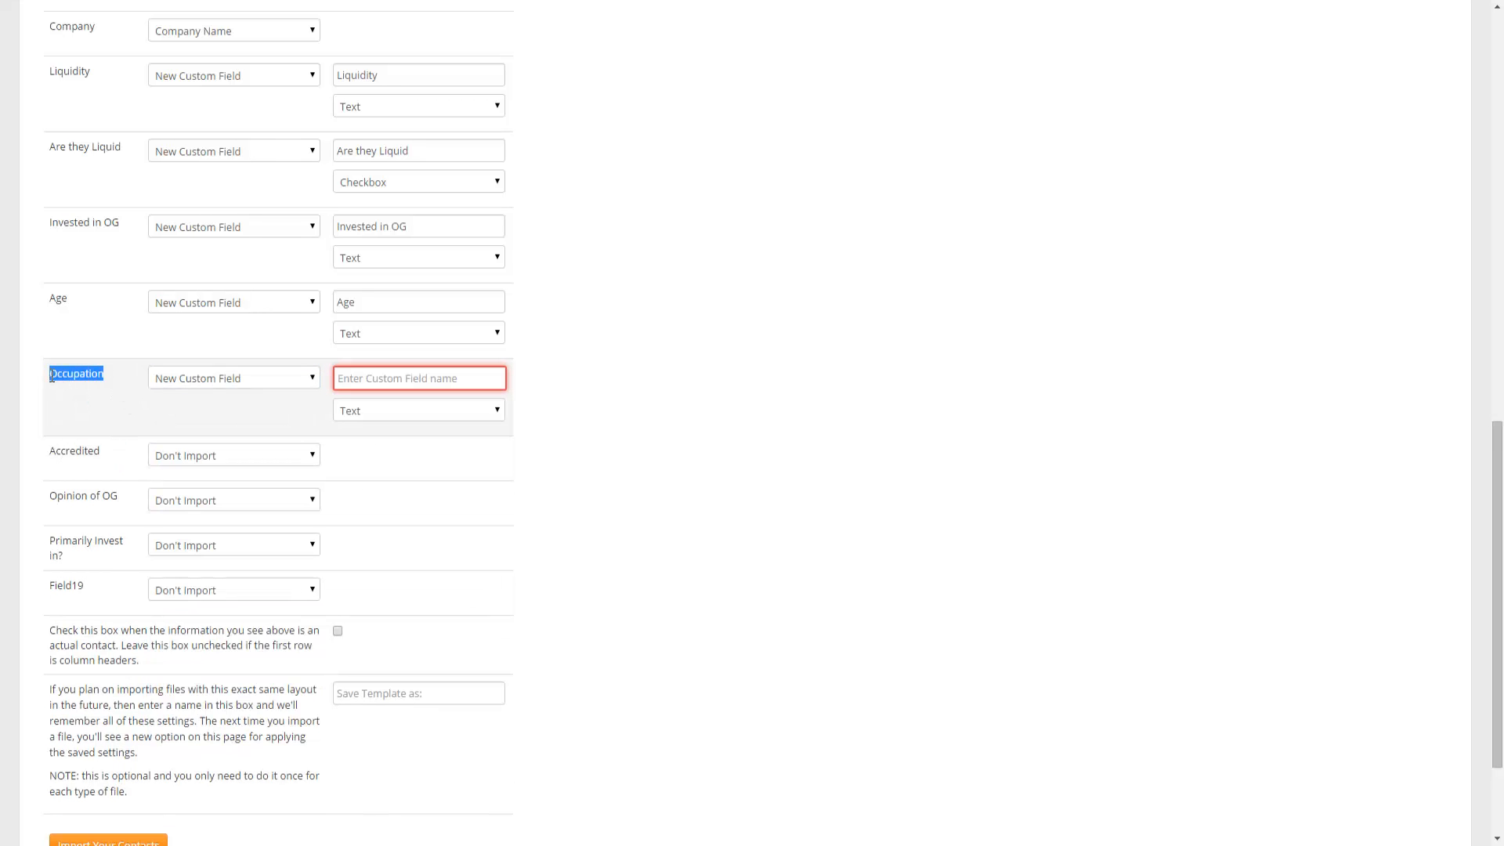
click(443, 377)
key(ctrl+v)
Map the Accredited column to a new custom field named Accredited with the Checkbox type.
scroll(445, 398, down, 2)
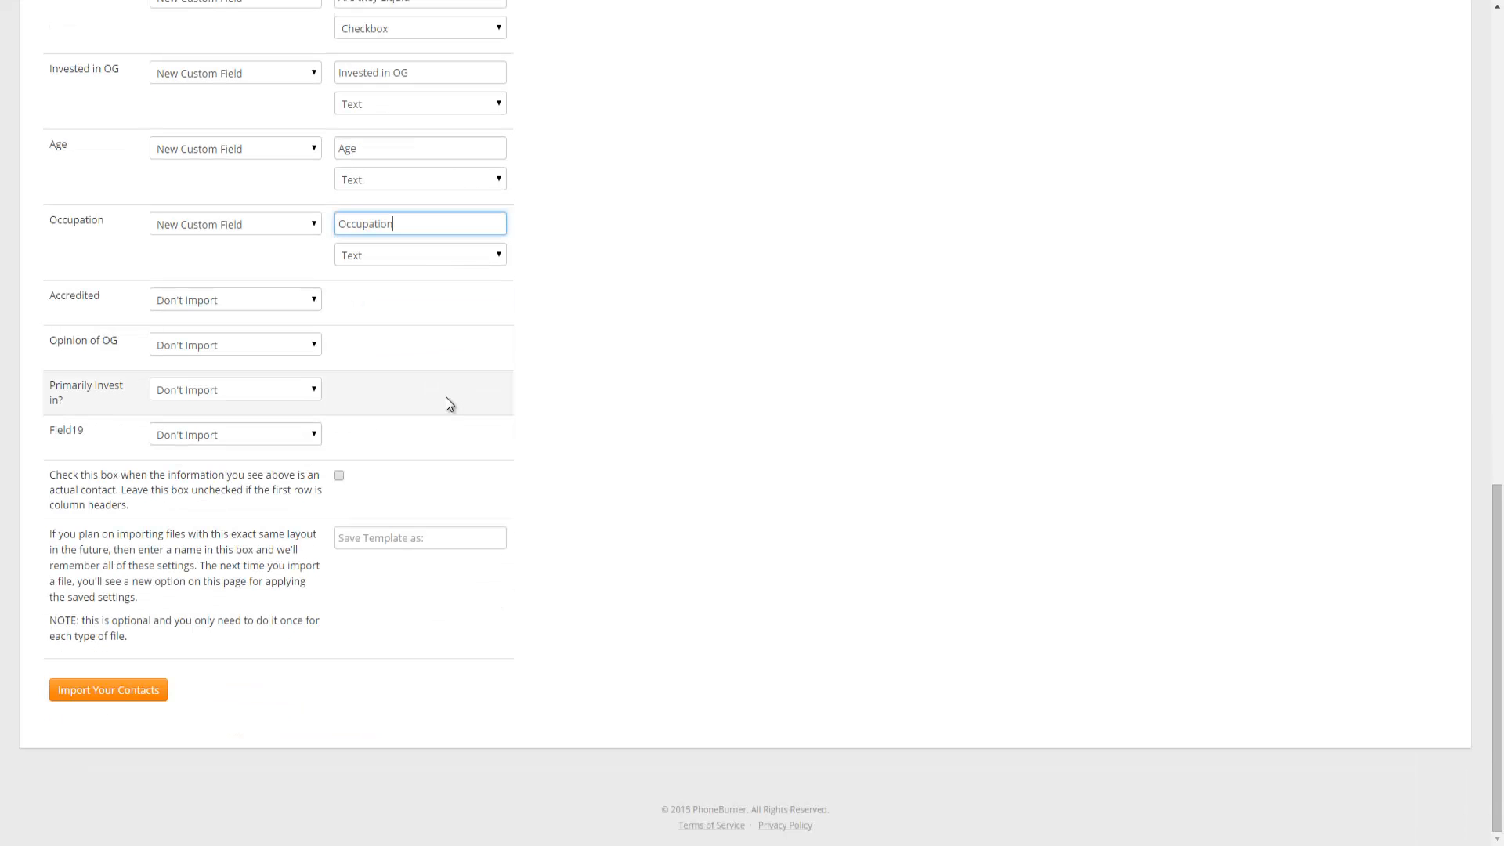
click(105, 293)
drag(105, 293, 51, 291)
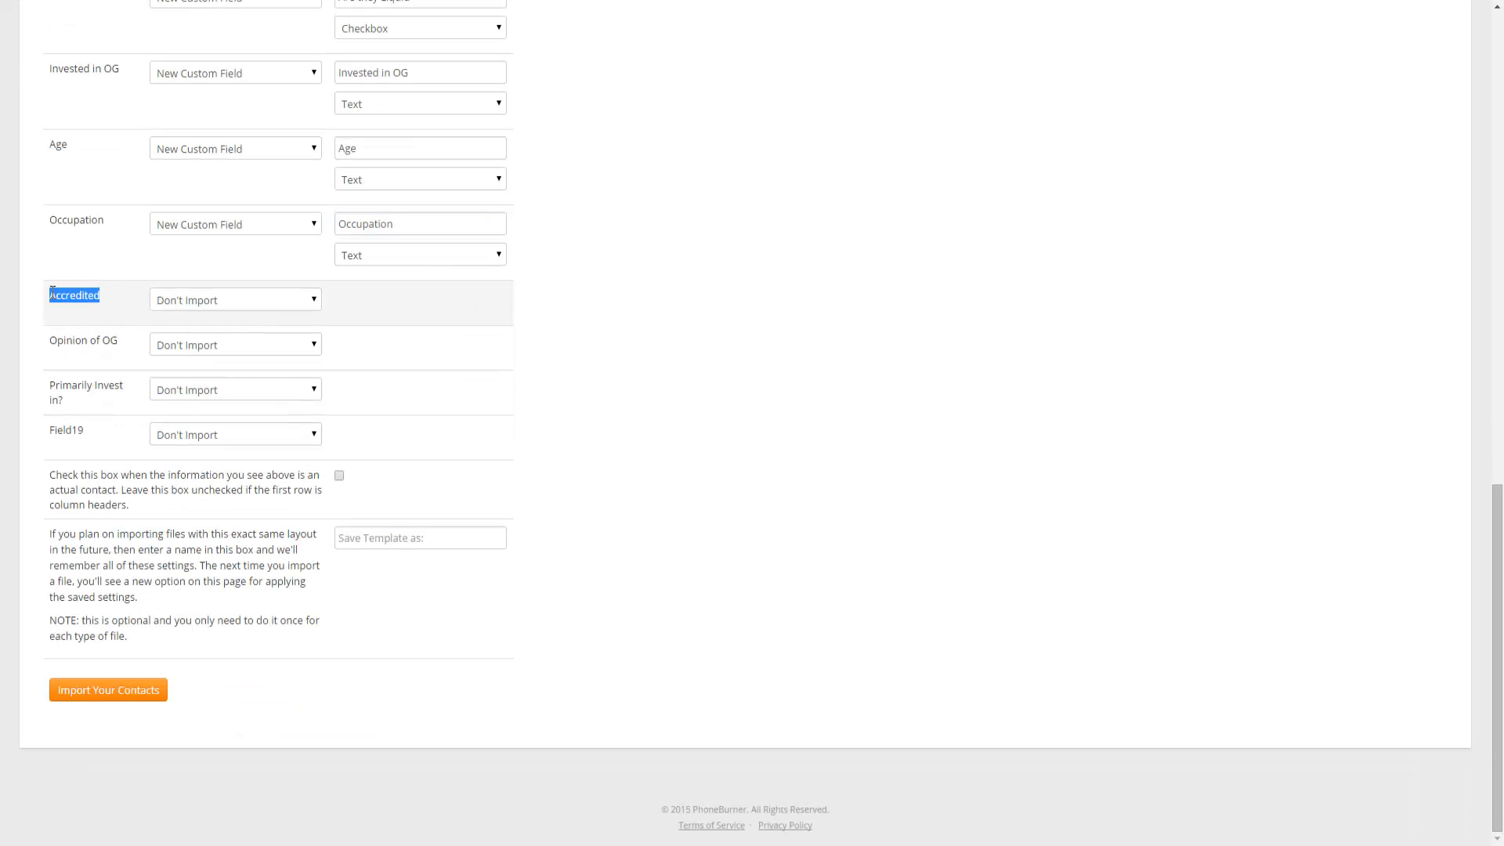
click(311, 298)
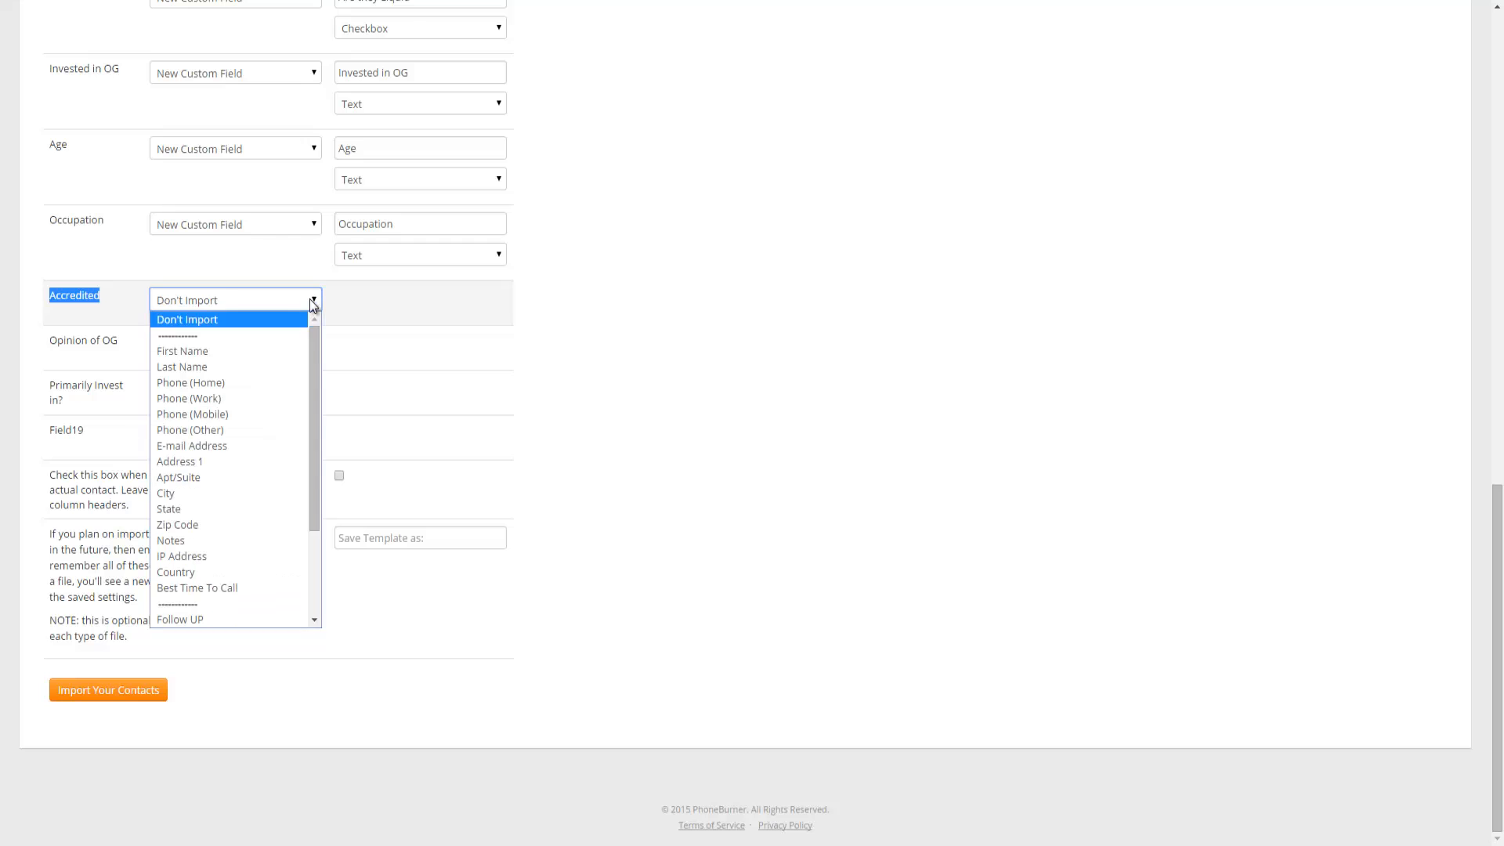
scroll(237, 597, down, 3)
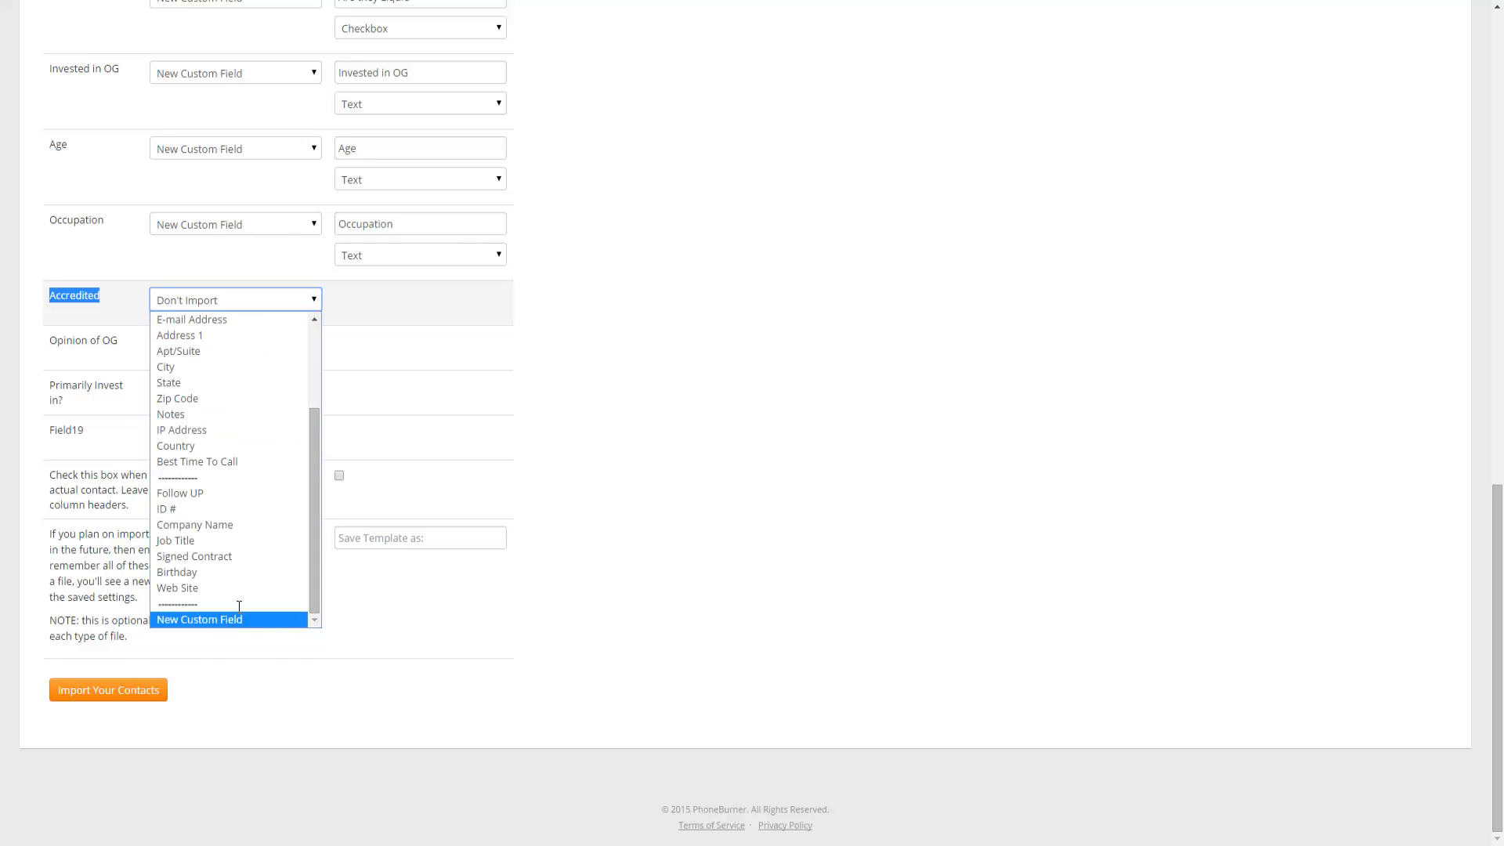
click(224, 617)
click(383, 303)
key(ctrl+v)
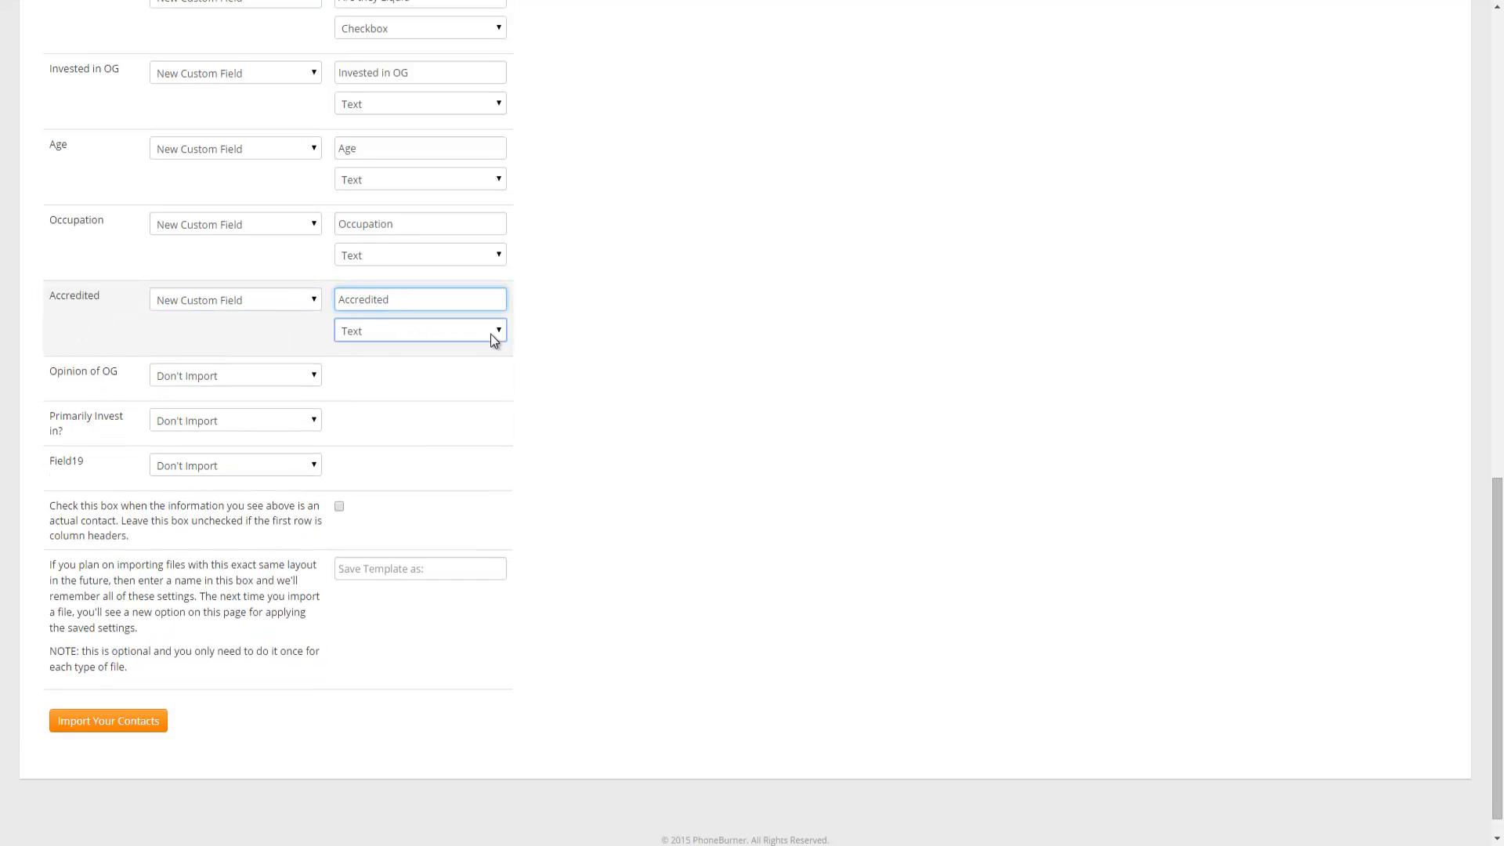
click(490, 332)
click(481, 368)
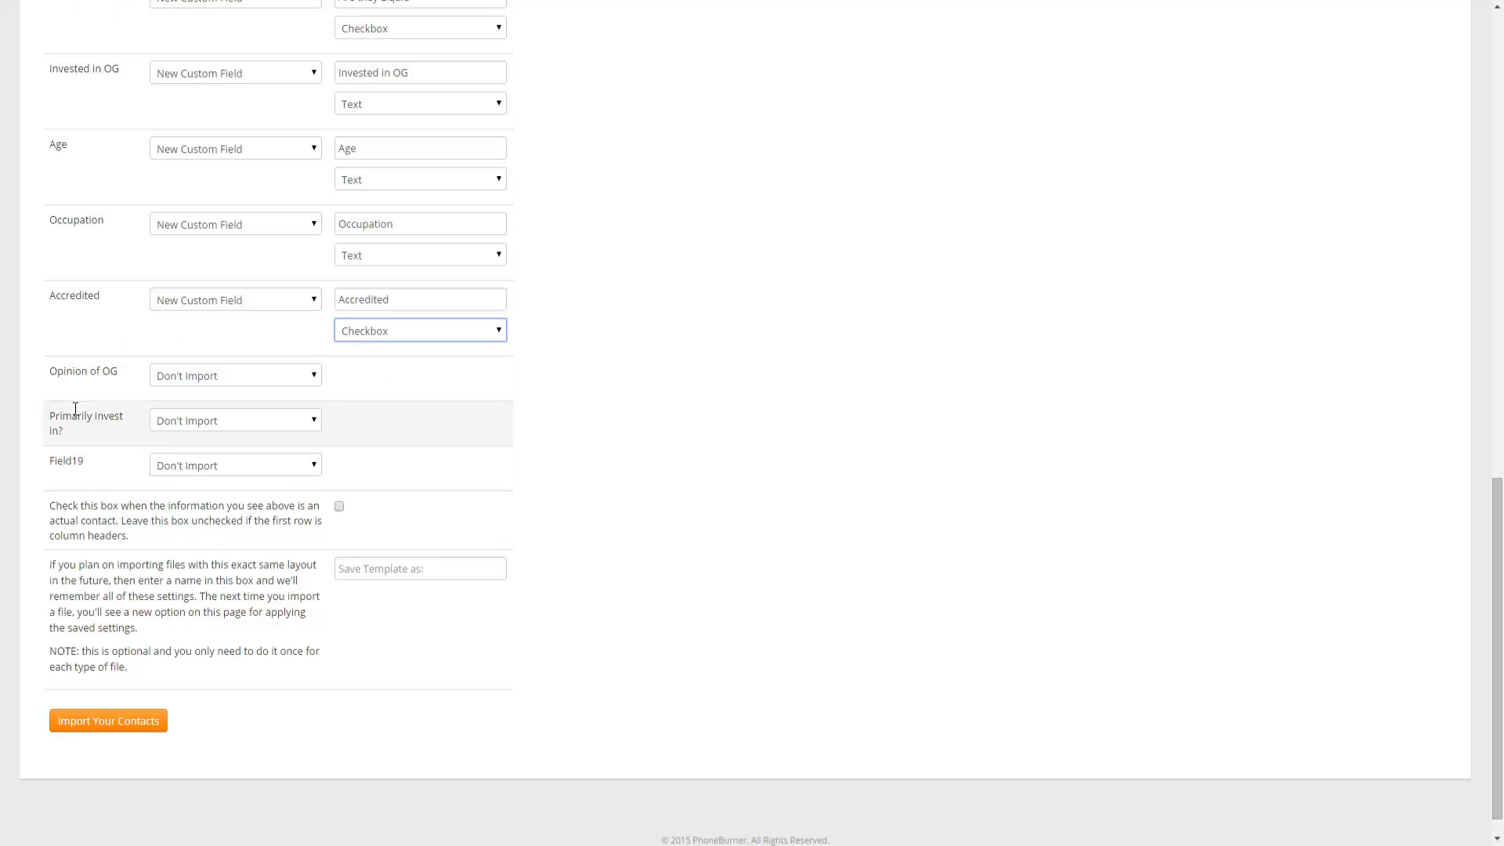
Save the column mapping as an import template named Prime 22 and import the contacts.
scroll(75, 407, up, 7)
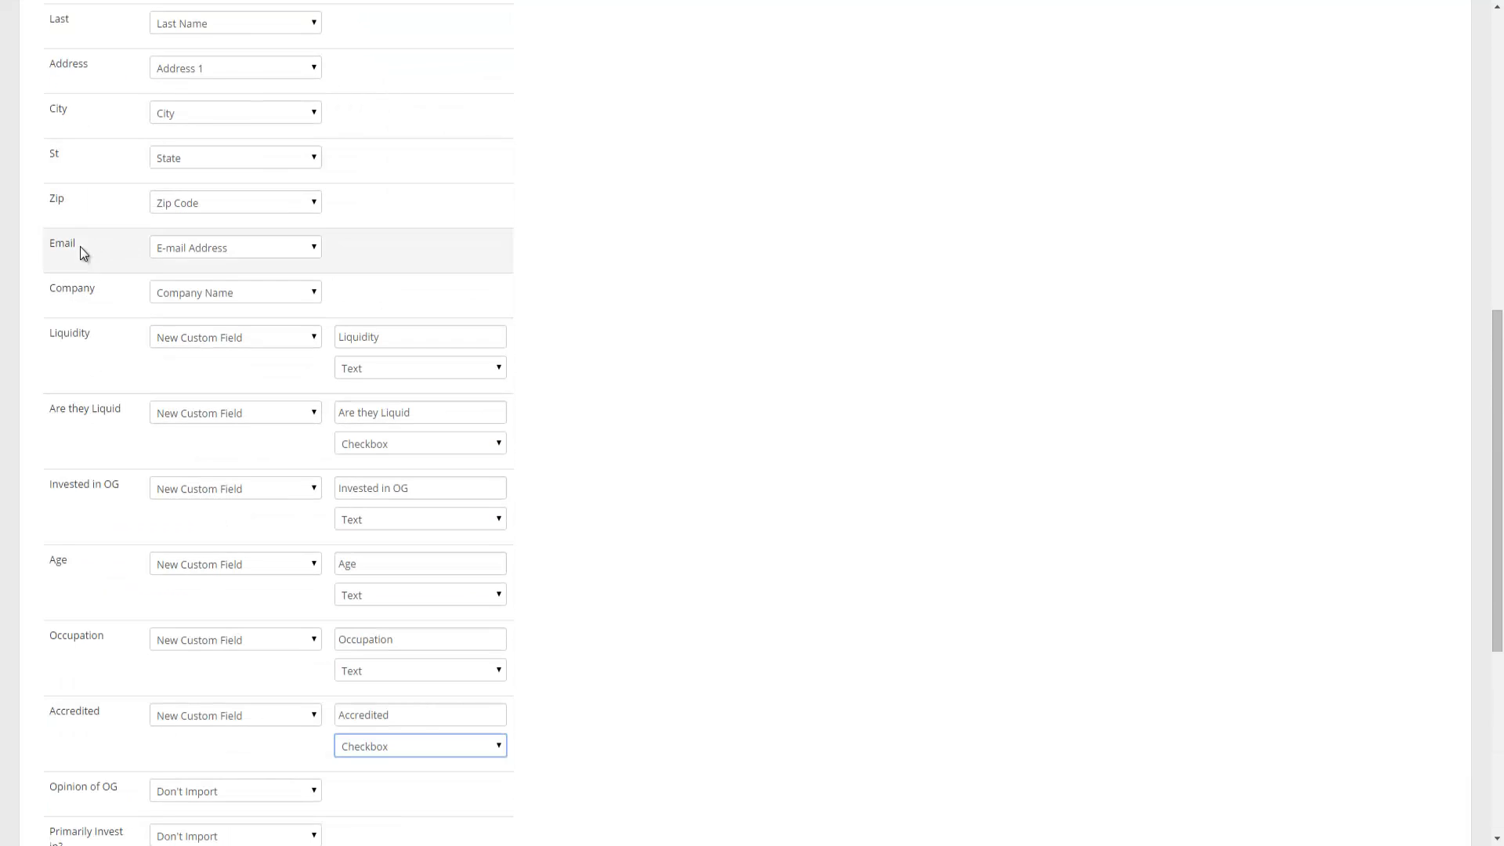
scroll(68, 396, down, 3)
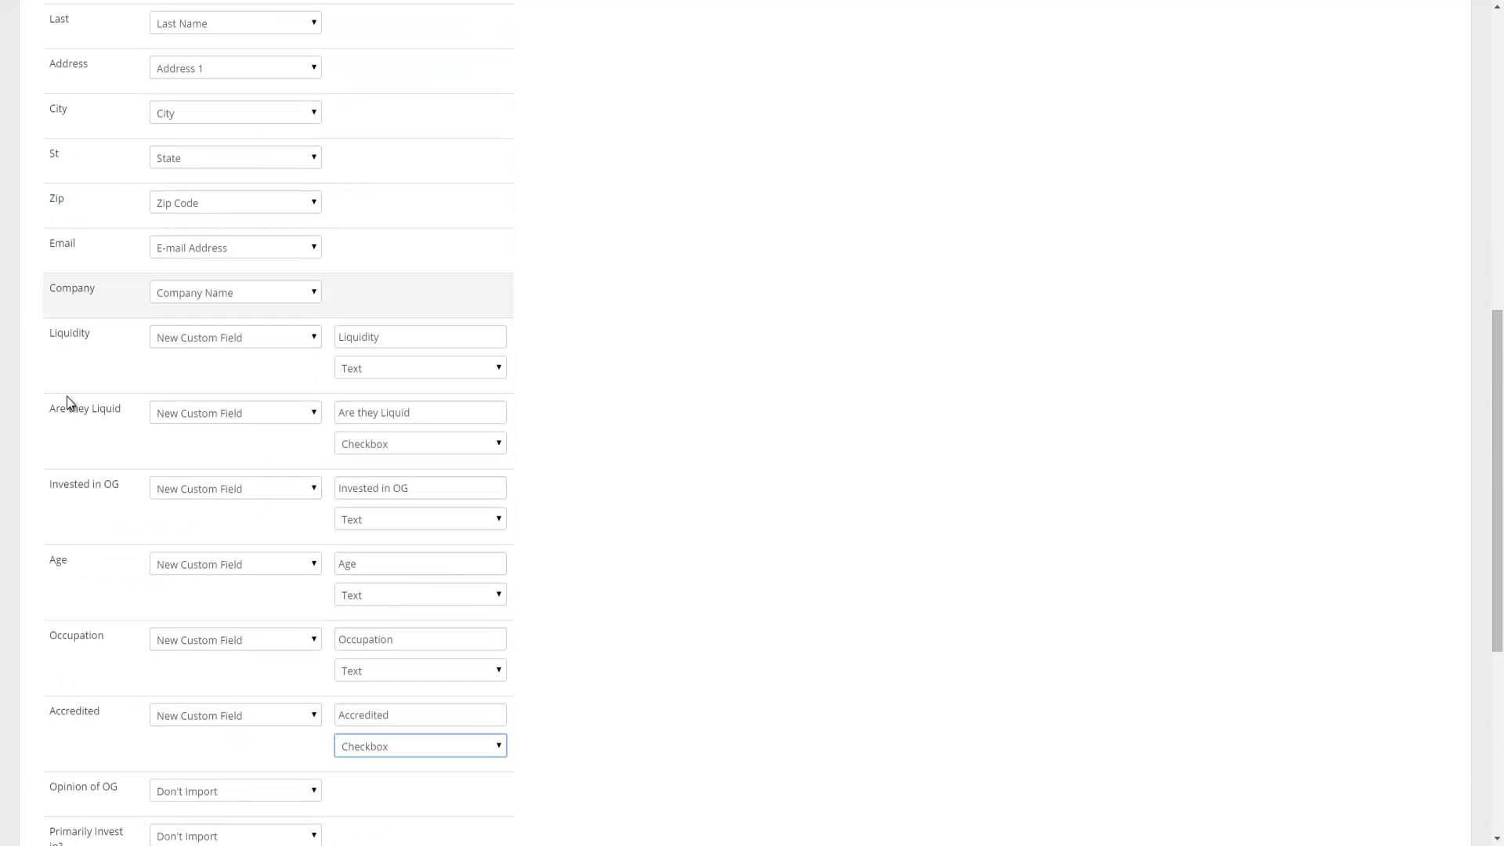
scroll(68, 396, up, 3)
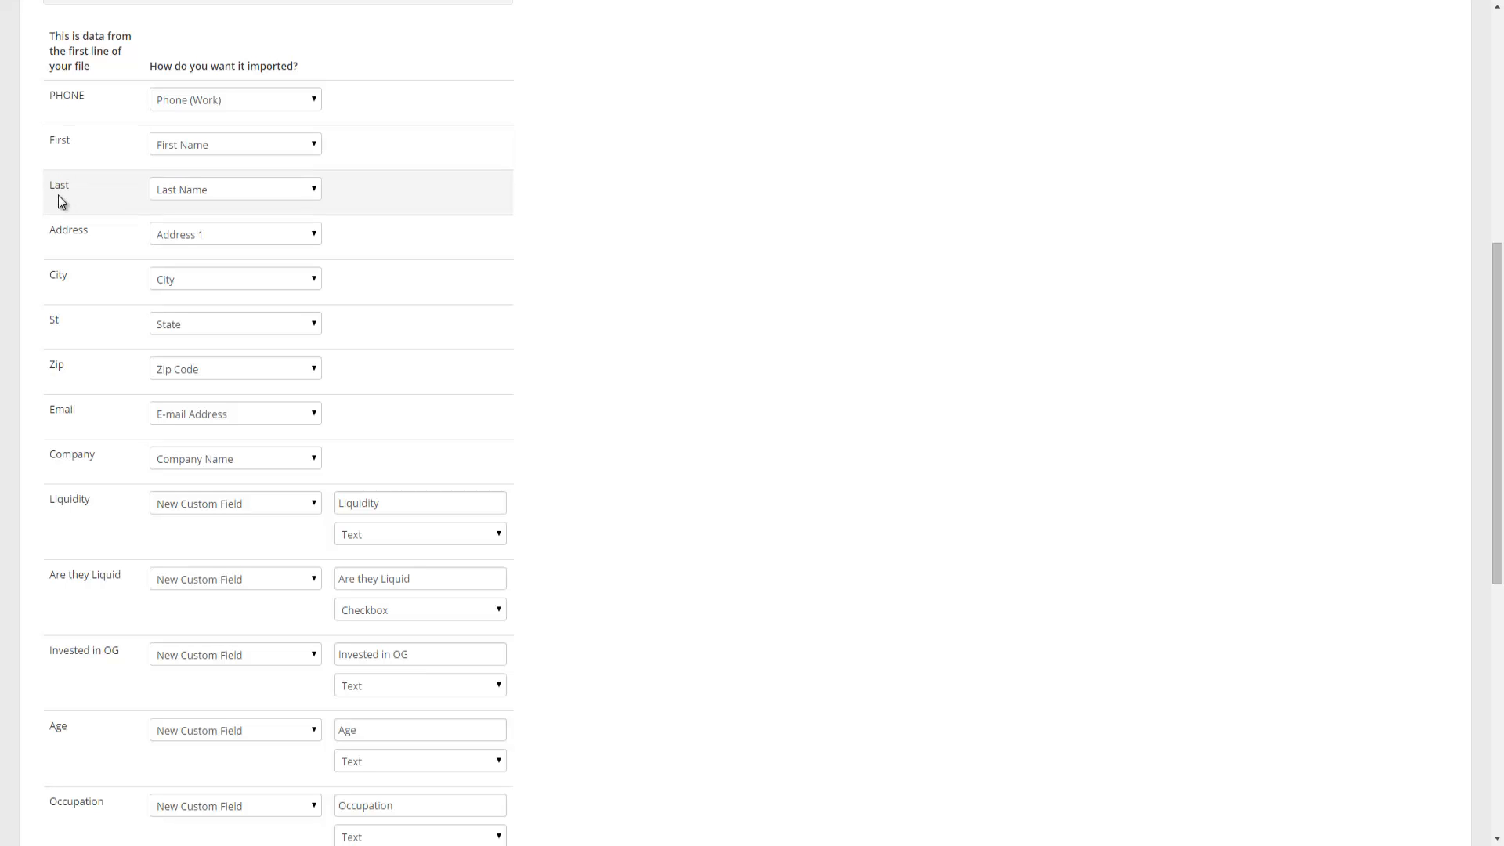
scroll(58, 198, down, 7)
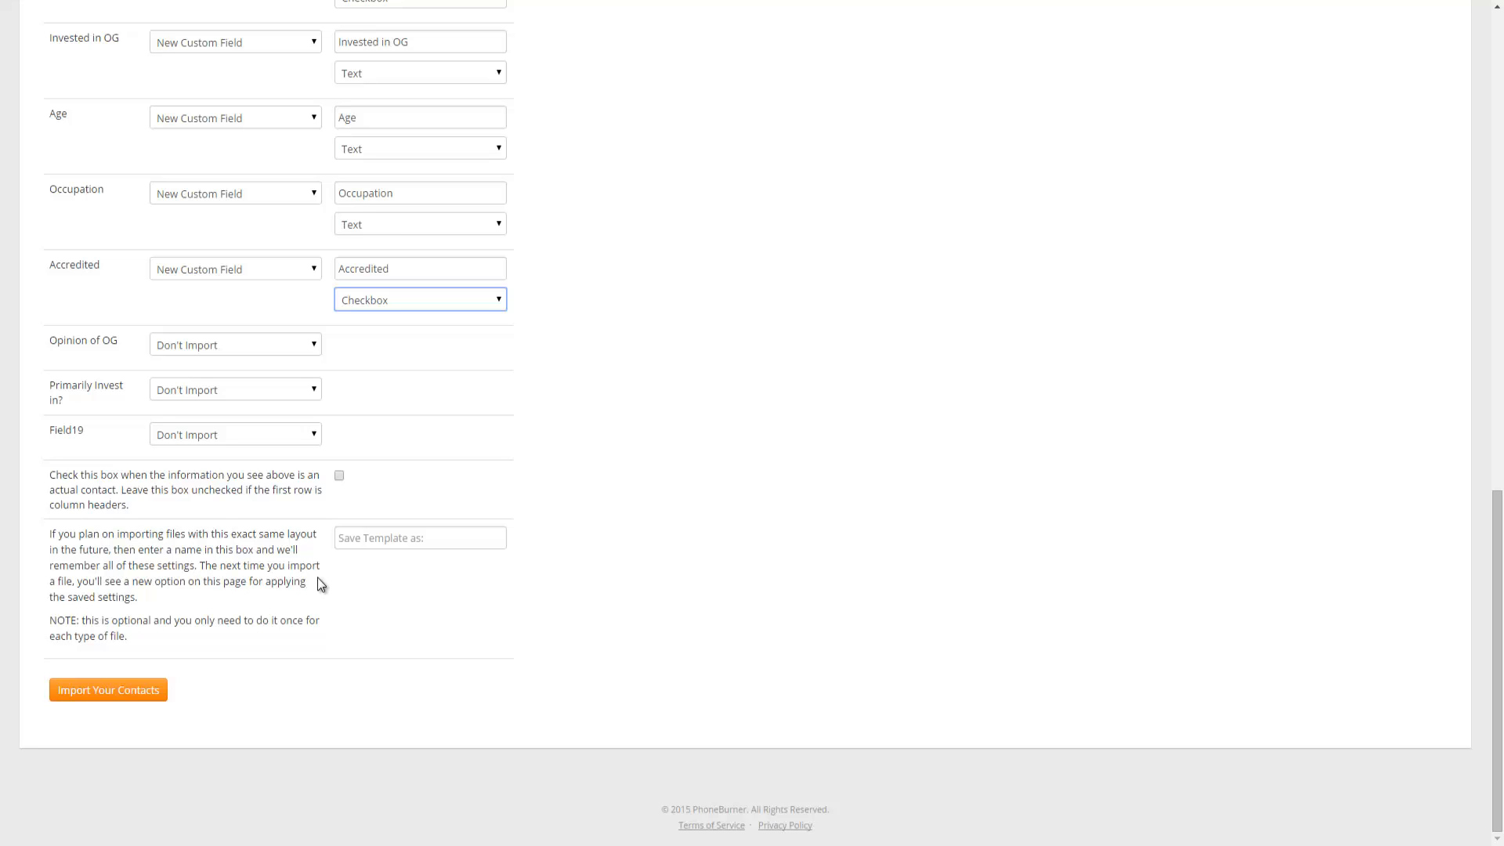
click(372, 537)
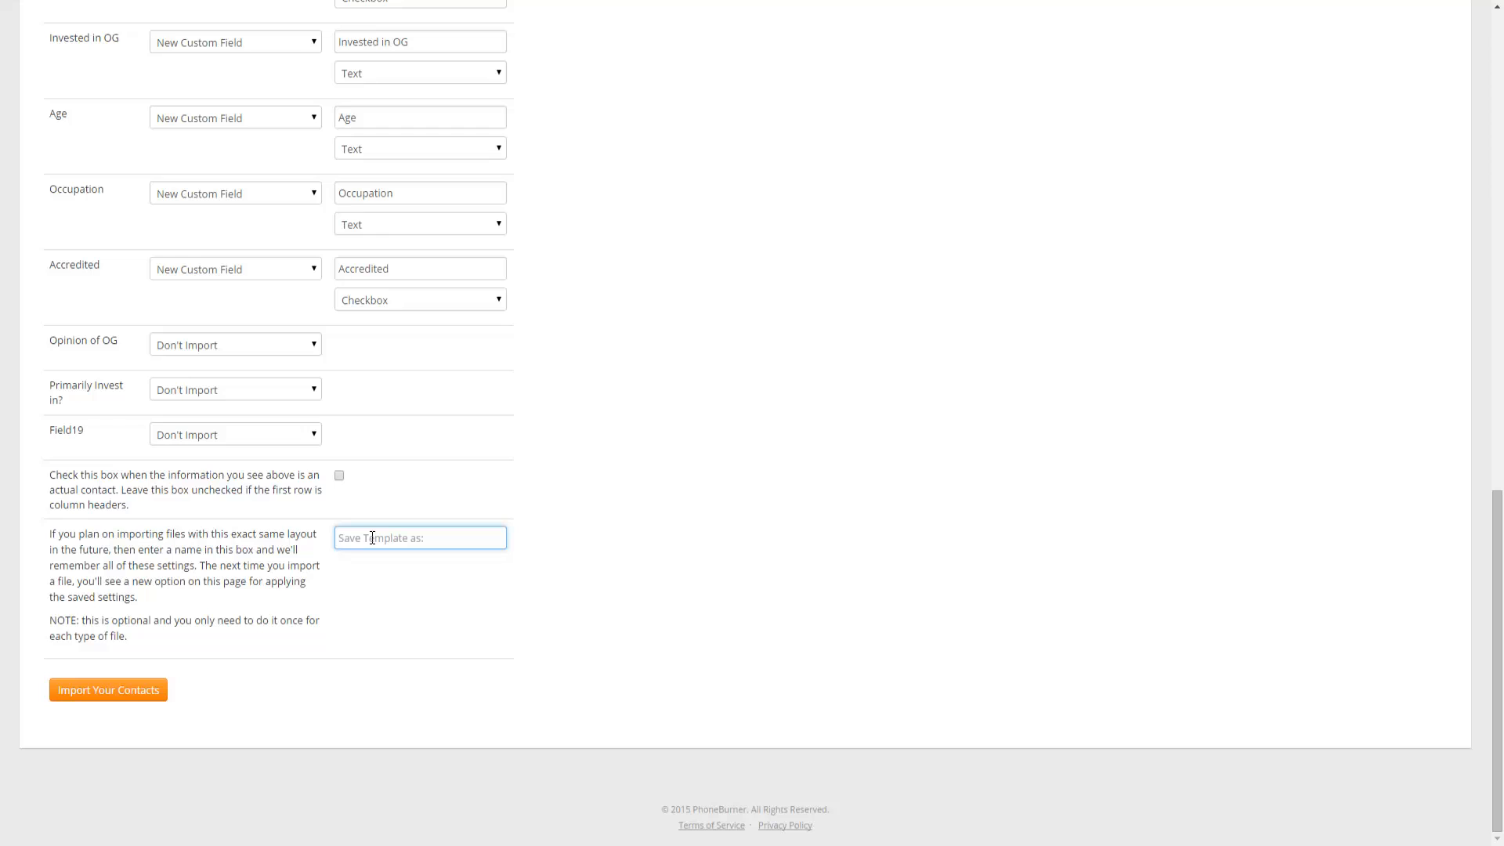
text(Prime 12)
click(100, 702)
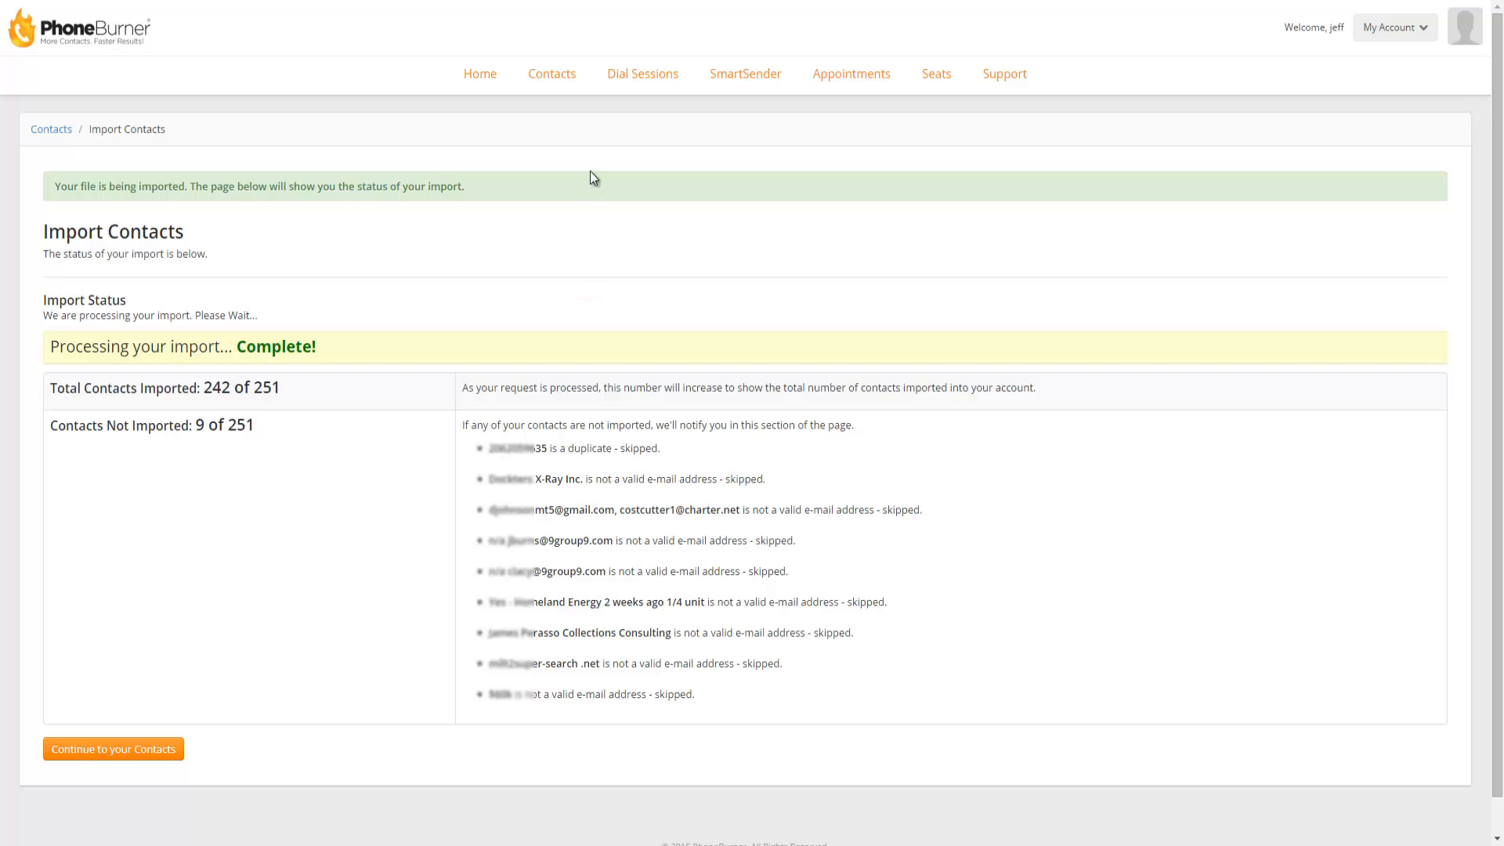
View the imported contacts in the Enterprise folder and through the Trade Show saved search.
click(552, 81)
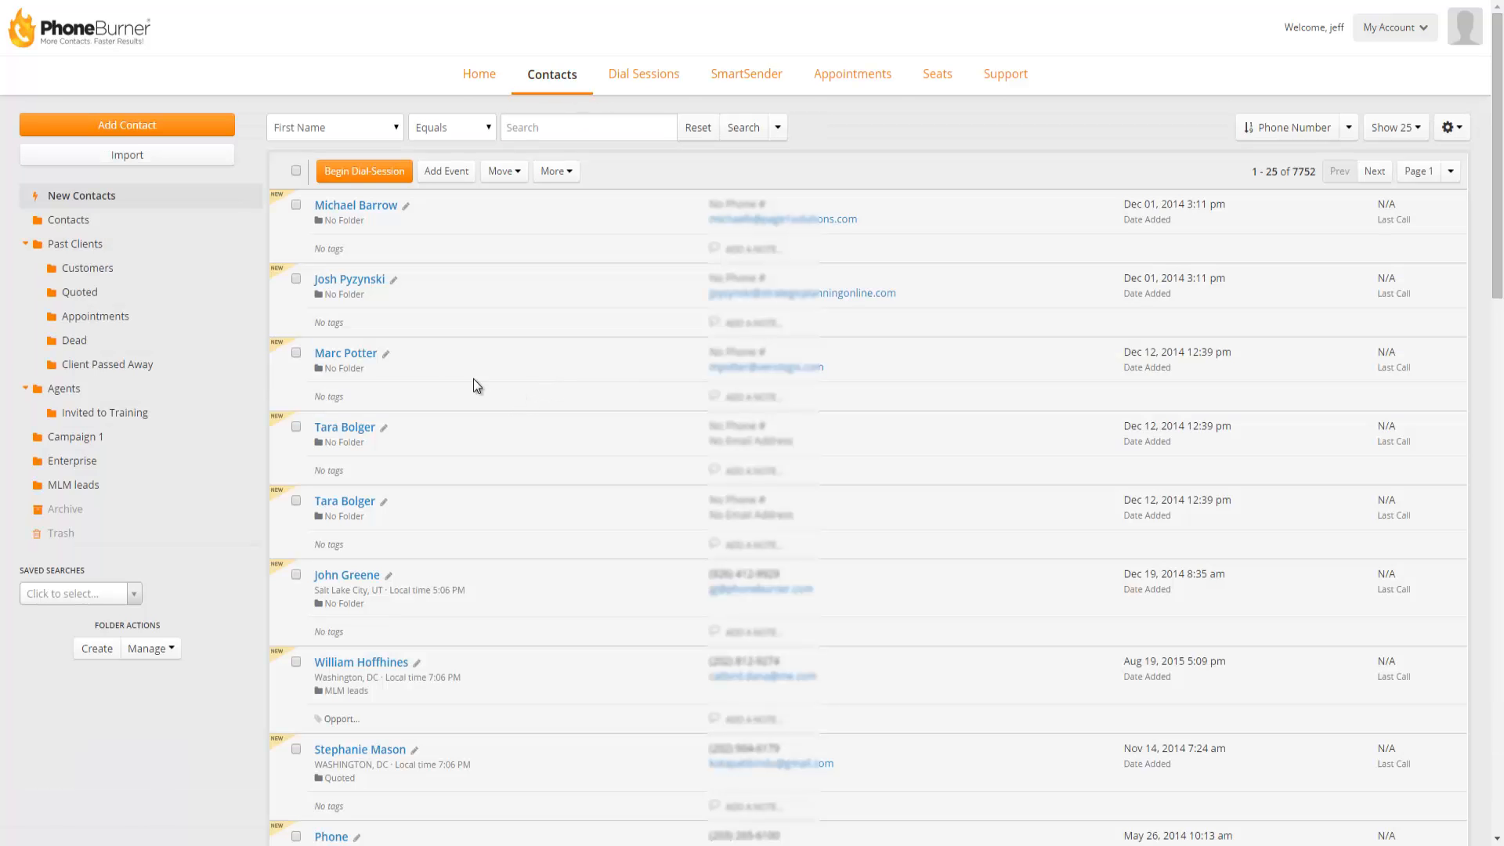
click(78, 469)
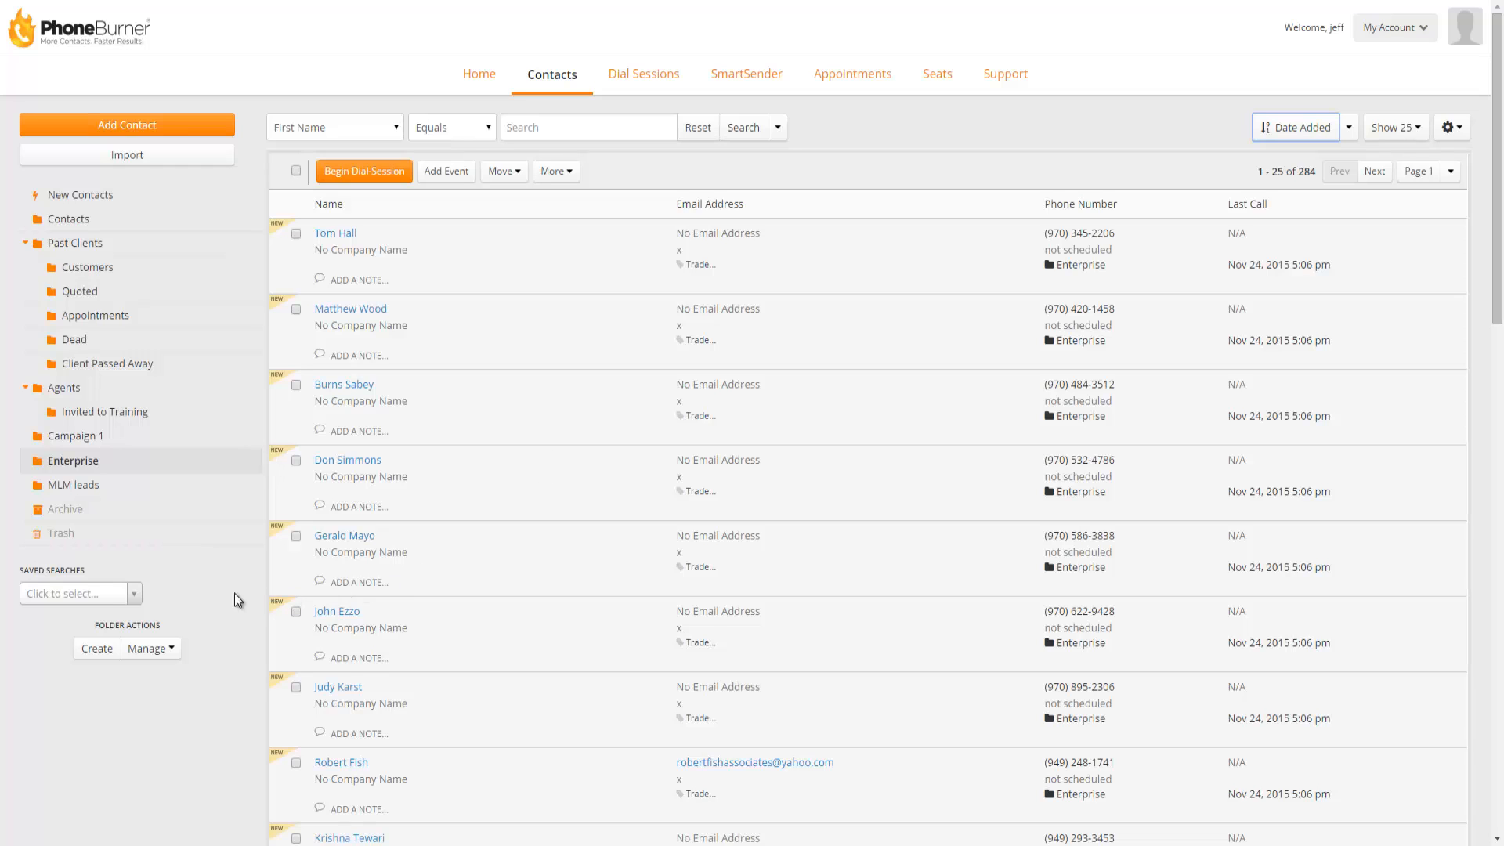
click(138, 603)
scroll(130, 704, down, 5)
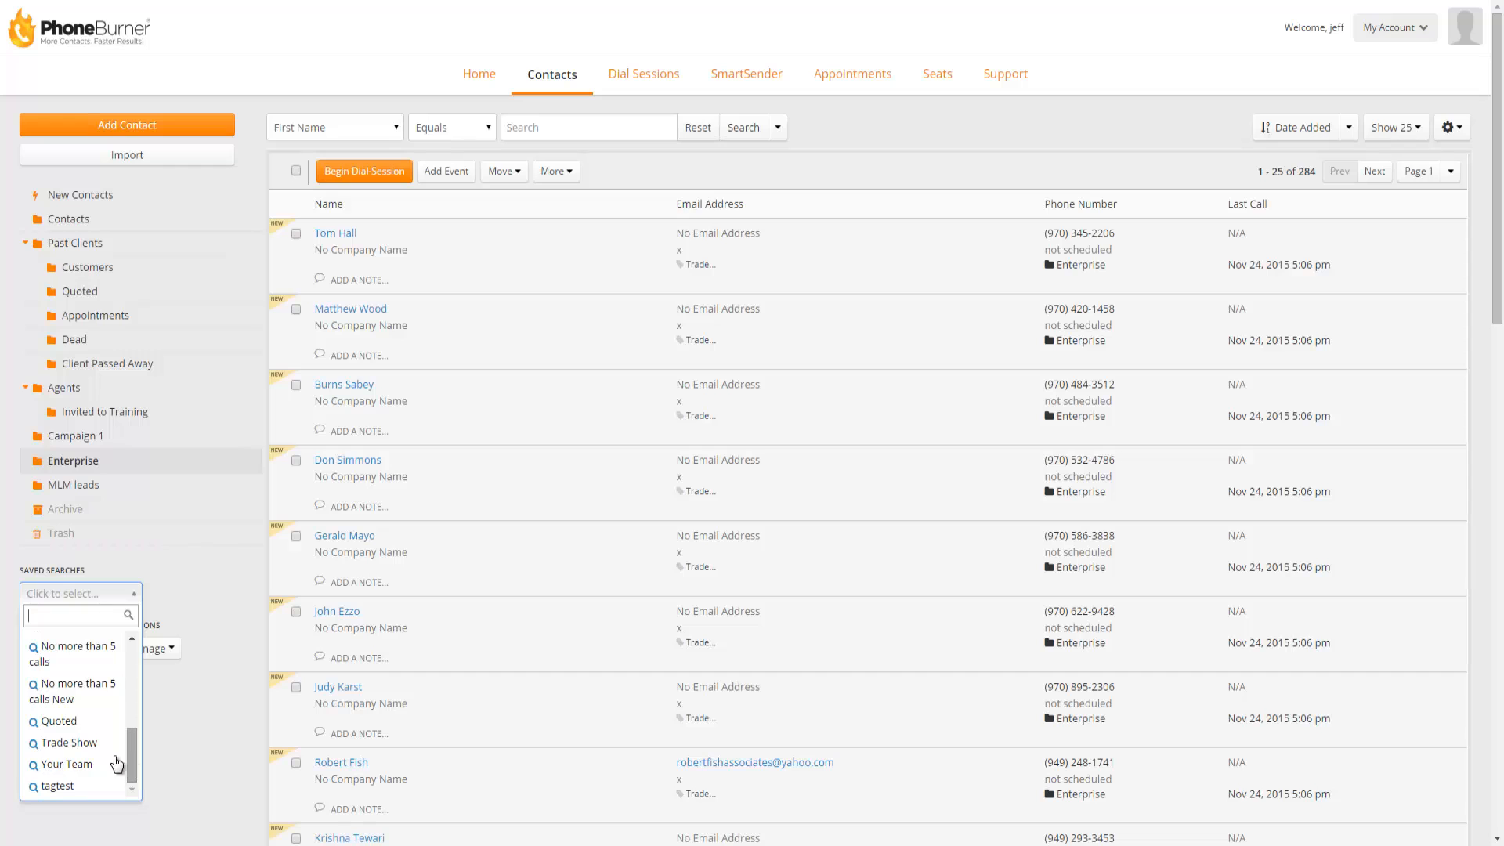
click(65, 743)
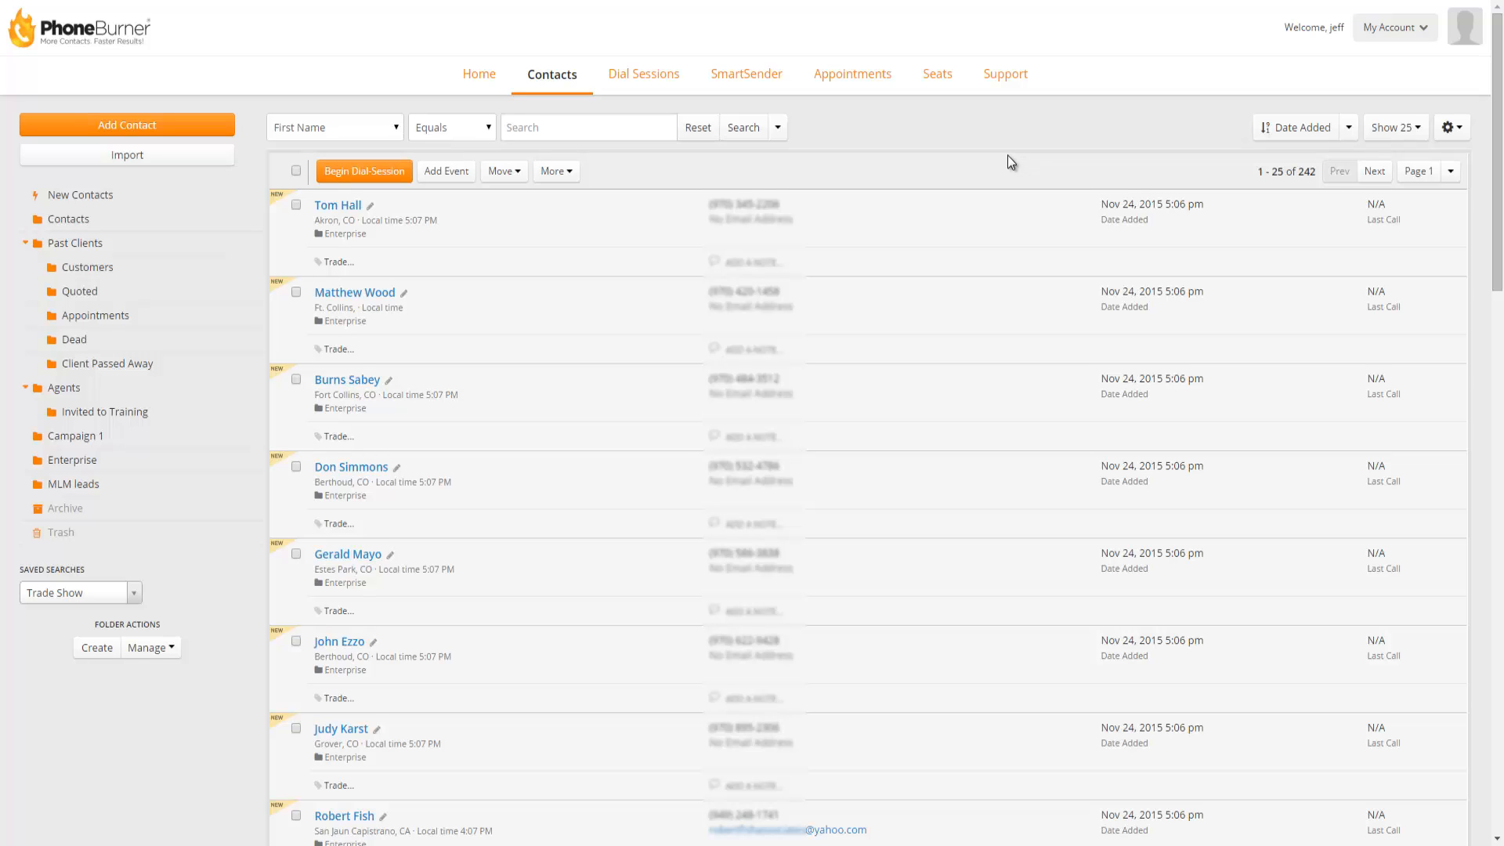
Start another contact import from the Other CSV source using the file OC#5690-B-PP-PRIME-22 and continue to the column mapping.
click(136, 155)
click(820, 526)
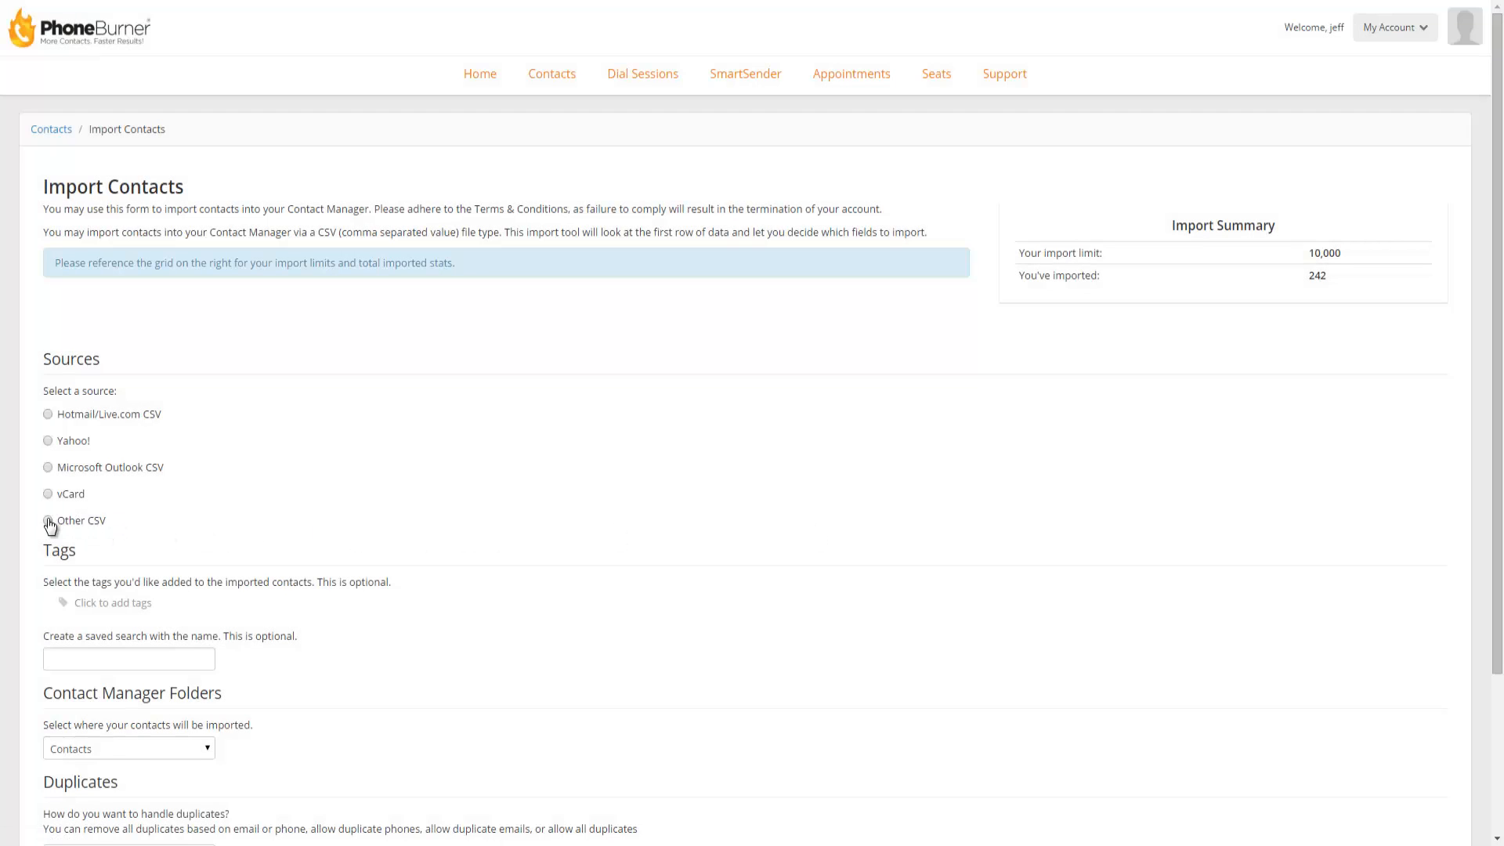
click(48, 521)
click(91, 556)
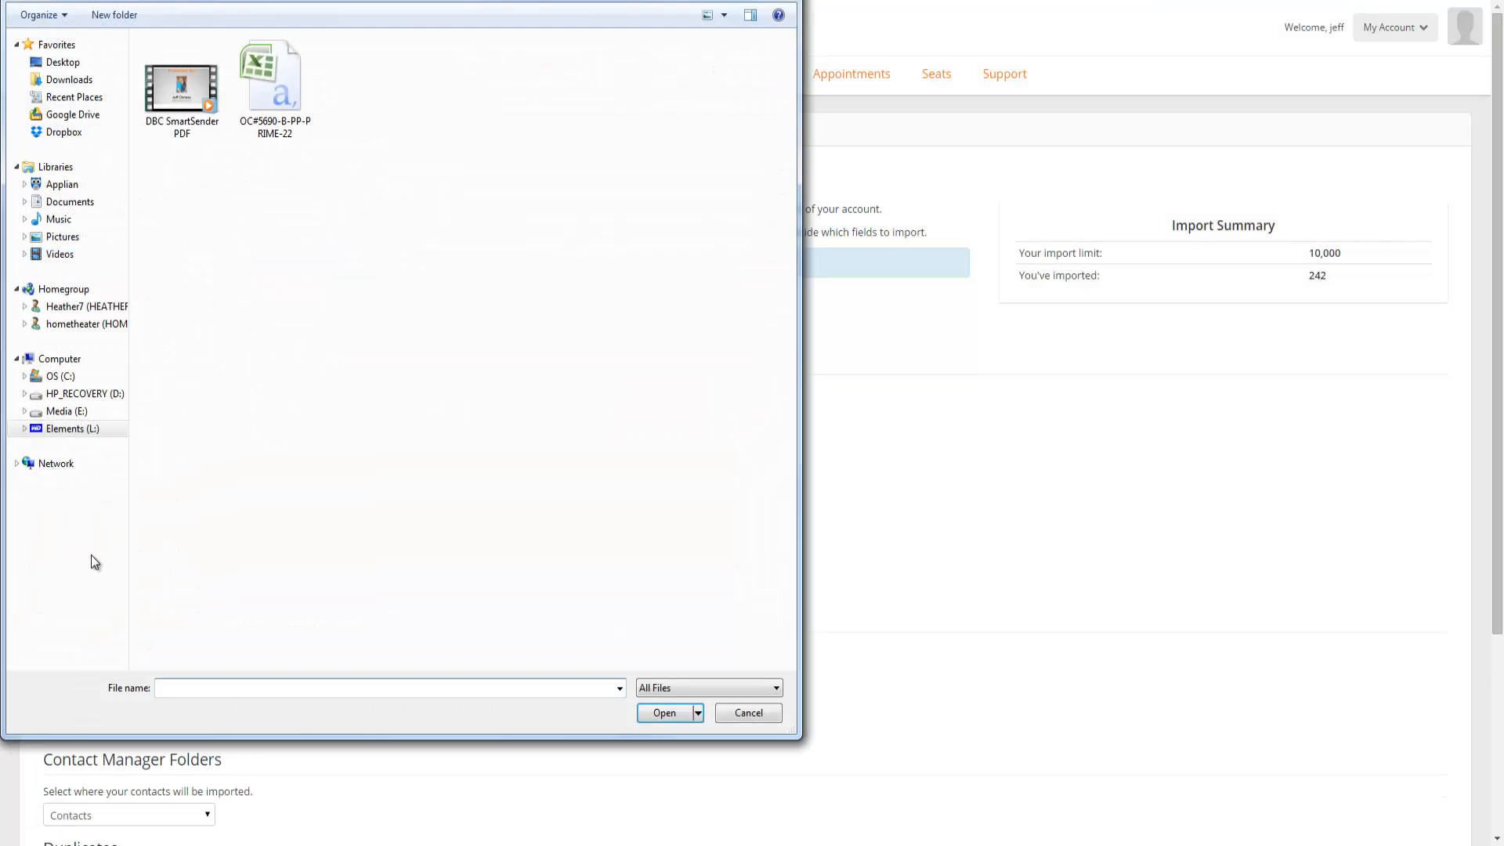
double_click(271, 83)
scroll(362, 379, down, 4)
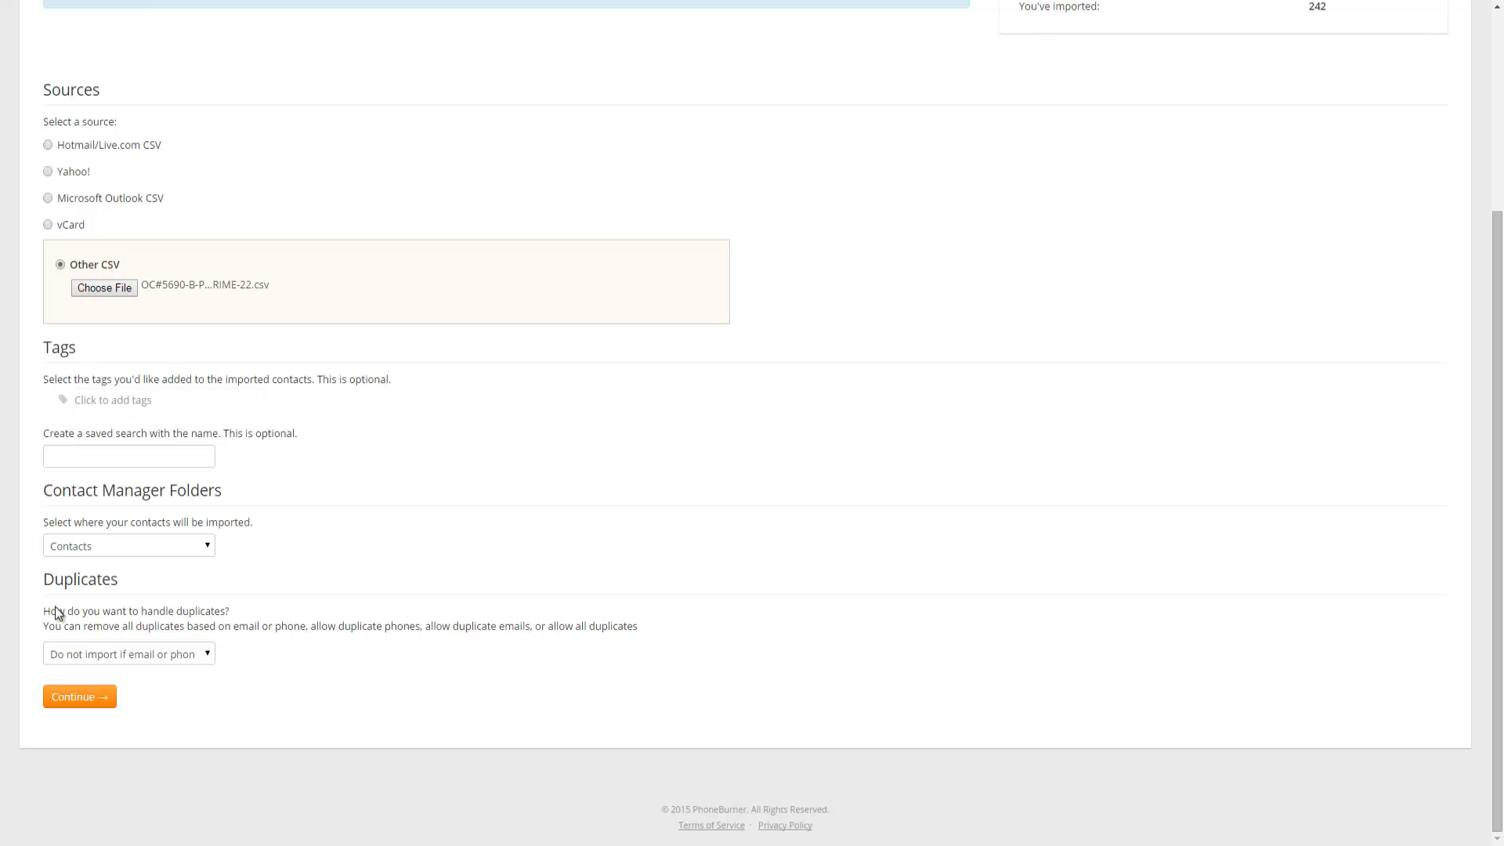
click(70, 697)
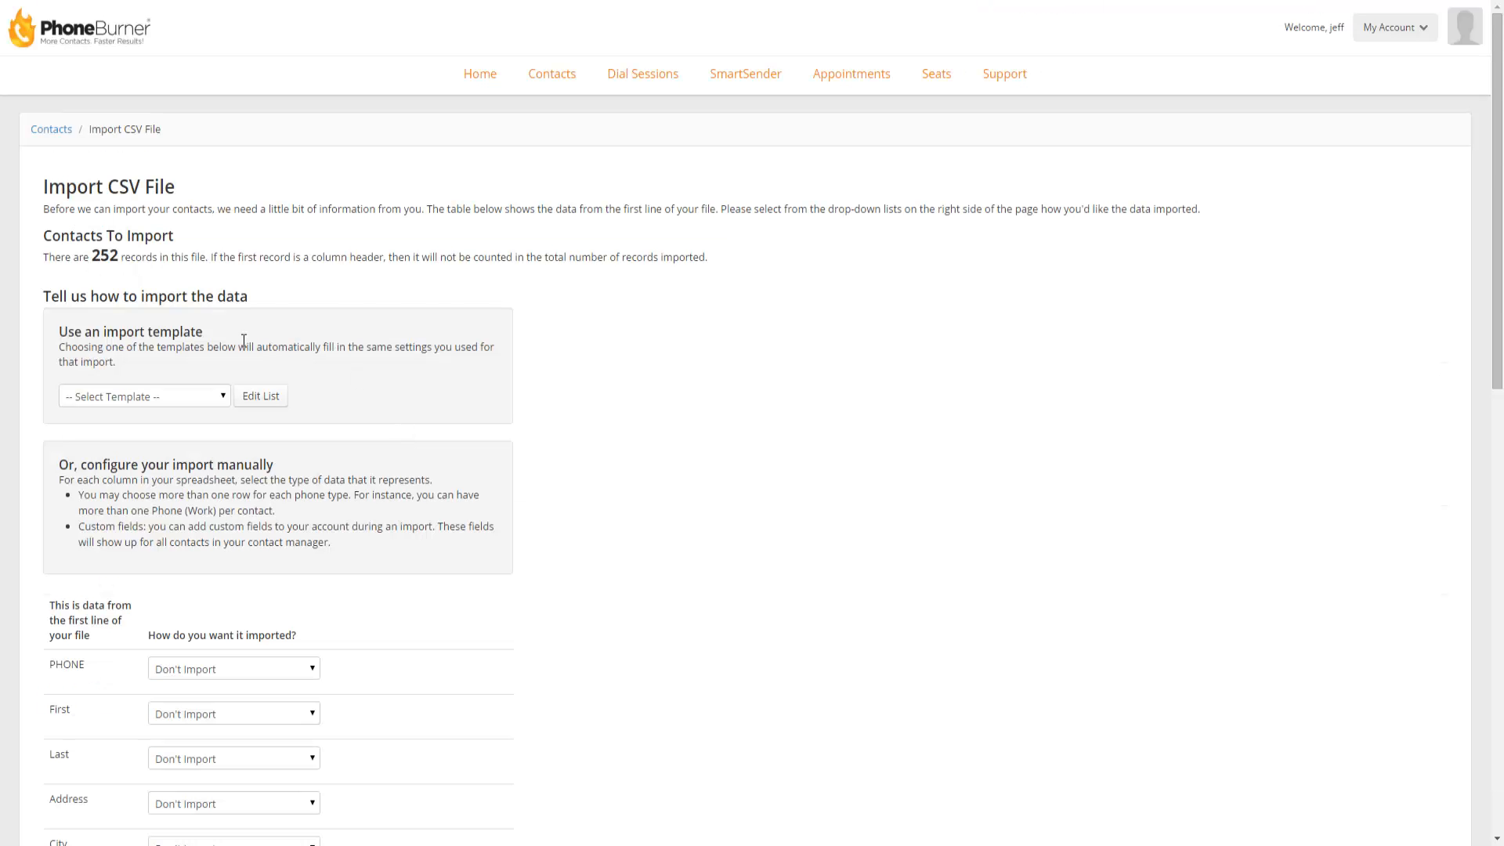
Apply the Prime 22 import template to the column mapping.
scroll(157, 331, down, 2)
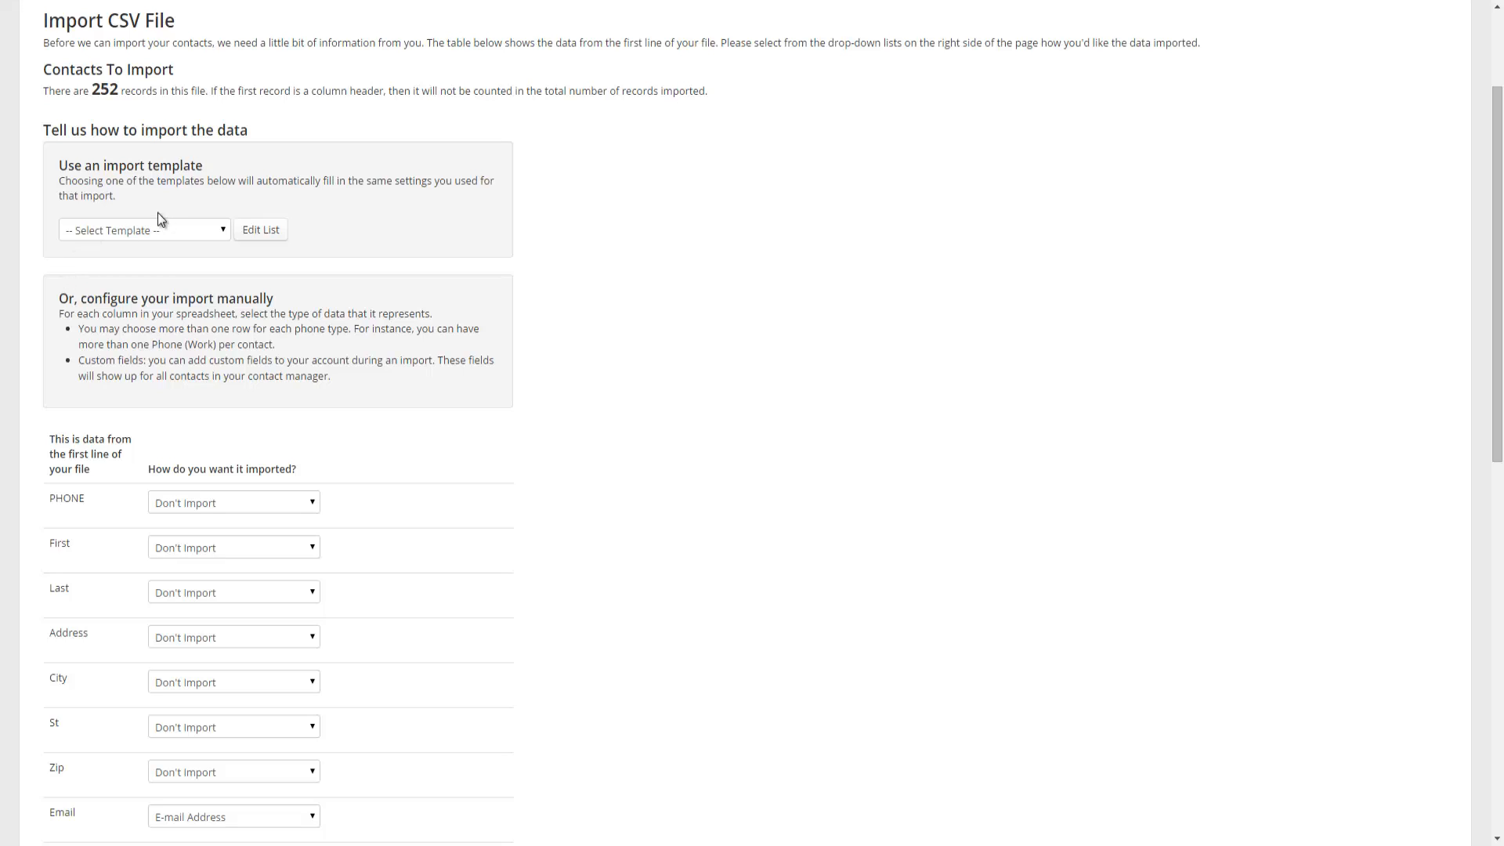
click(221, 235)
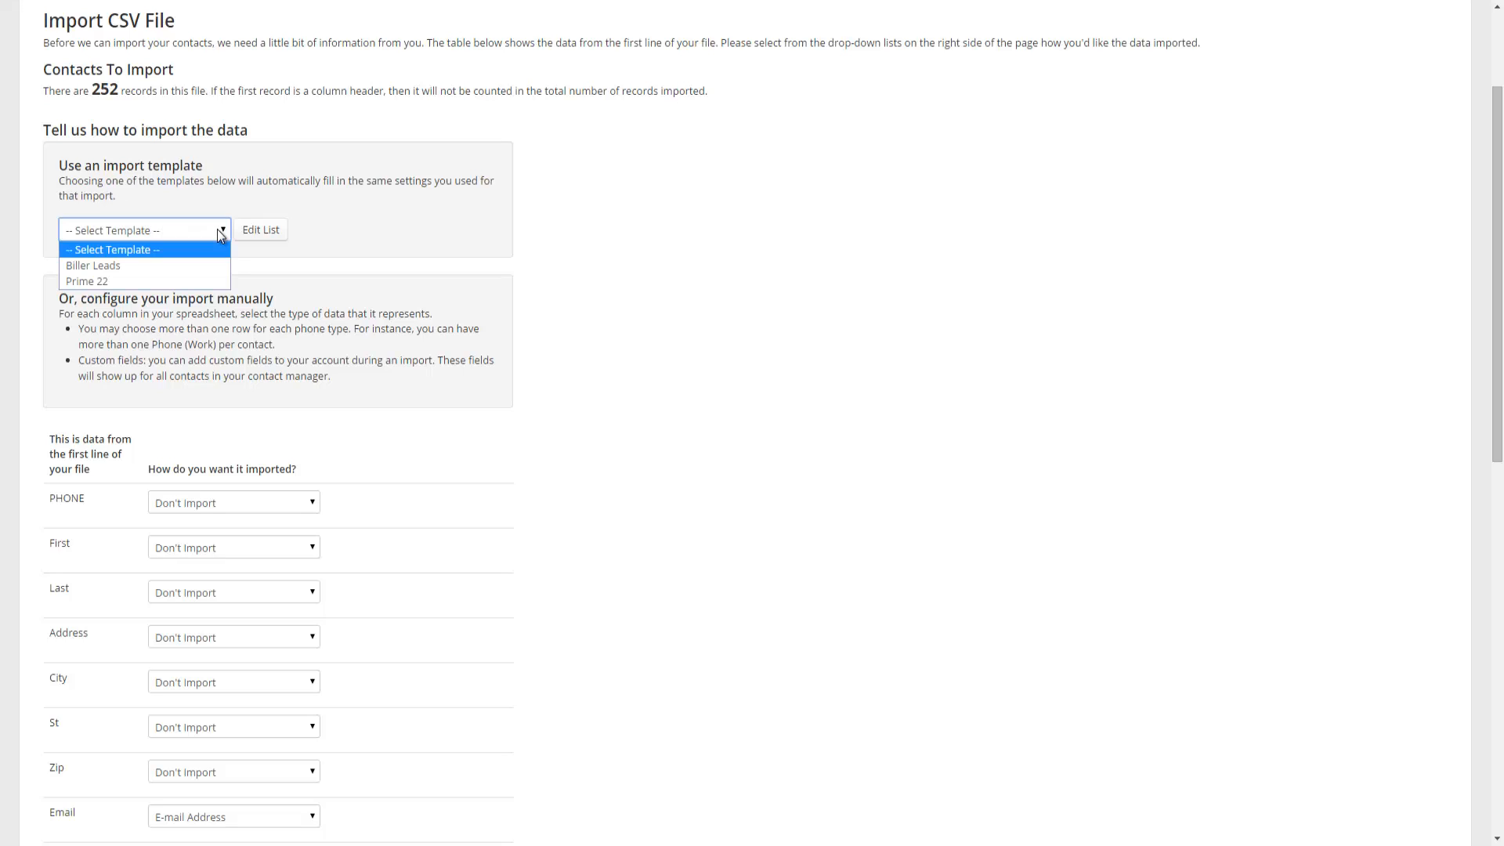
click(99, 283)
Examine which contact field the template assigns to each file column, from PHONE through Field19.
scroll(532, 390, down, 5)
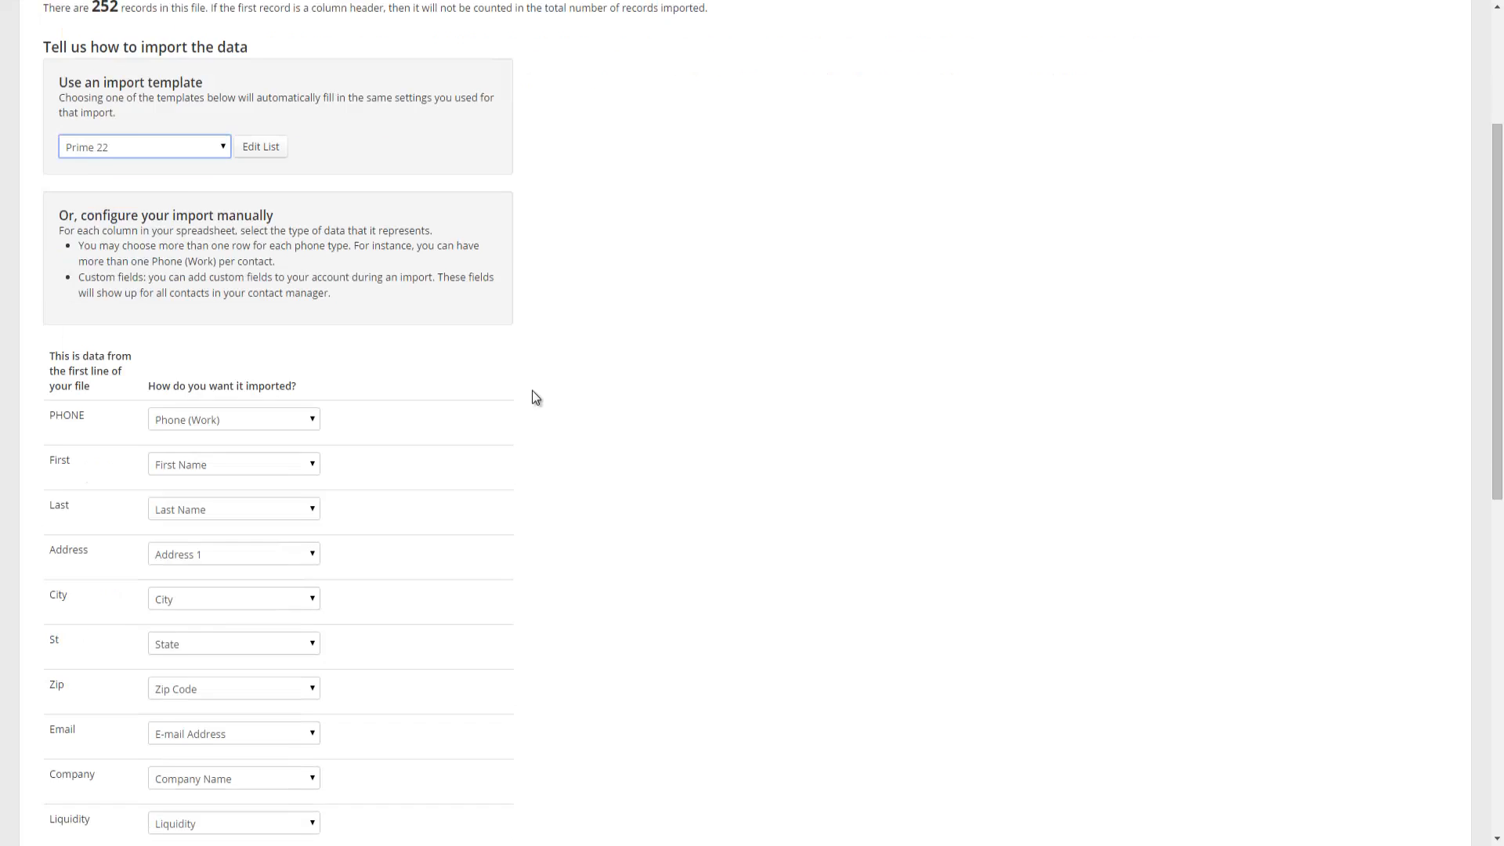
scroll(144, 208, down, 1)
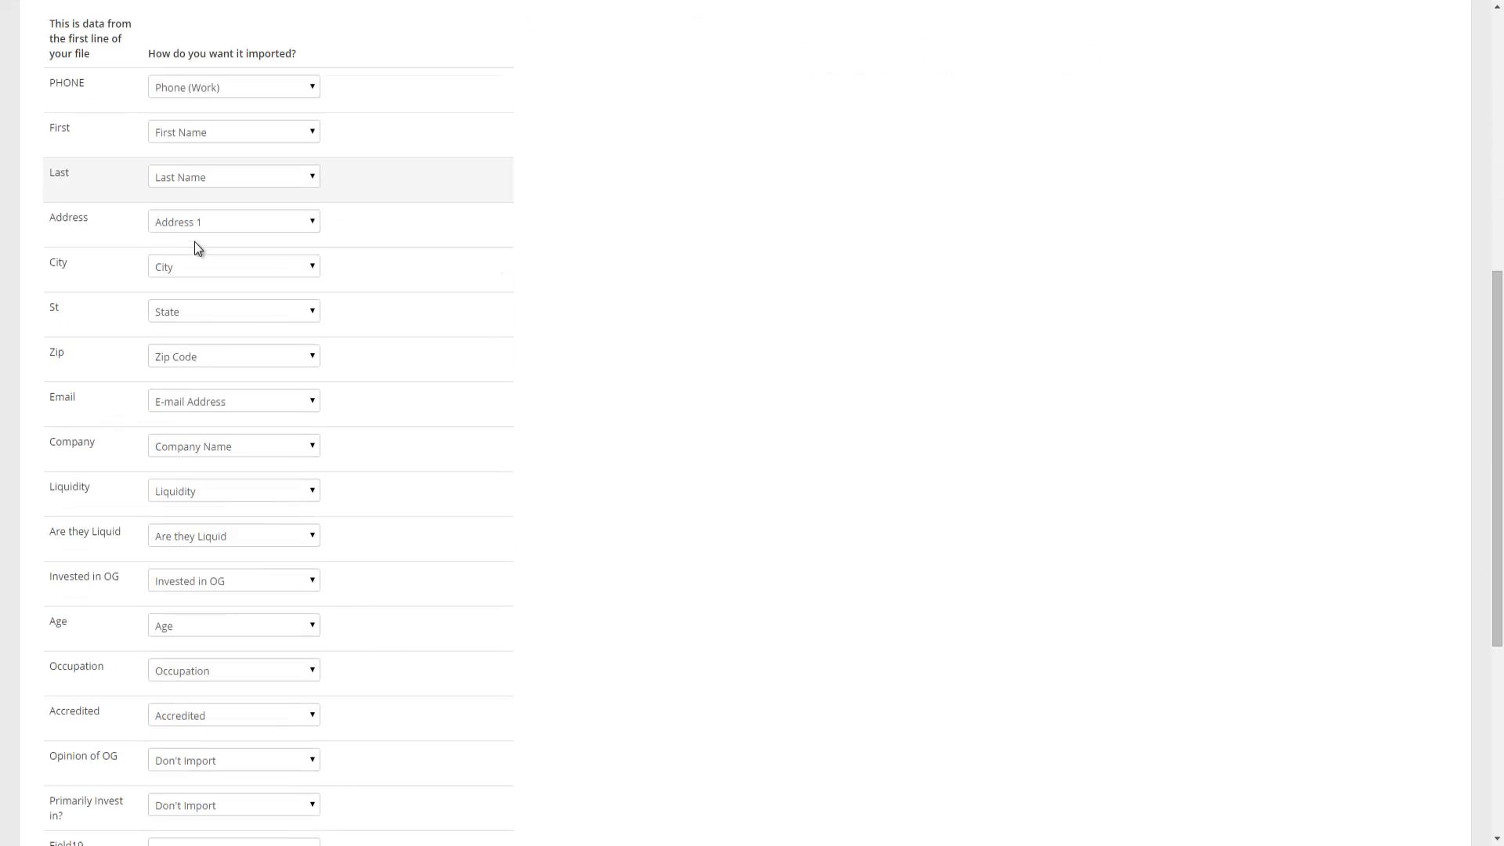
scroll(133, 86, down, 1)
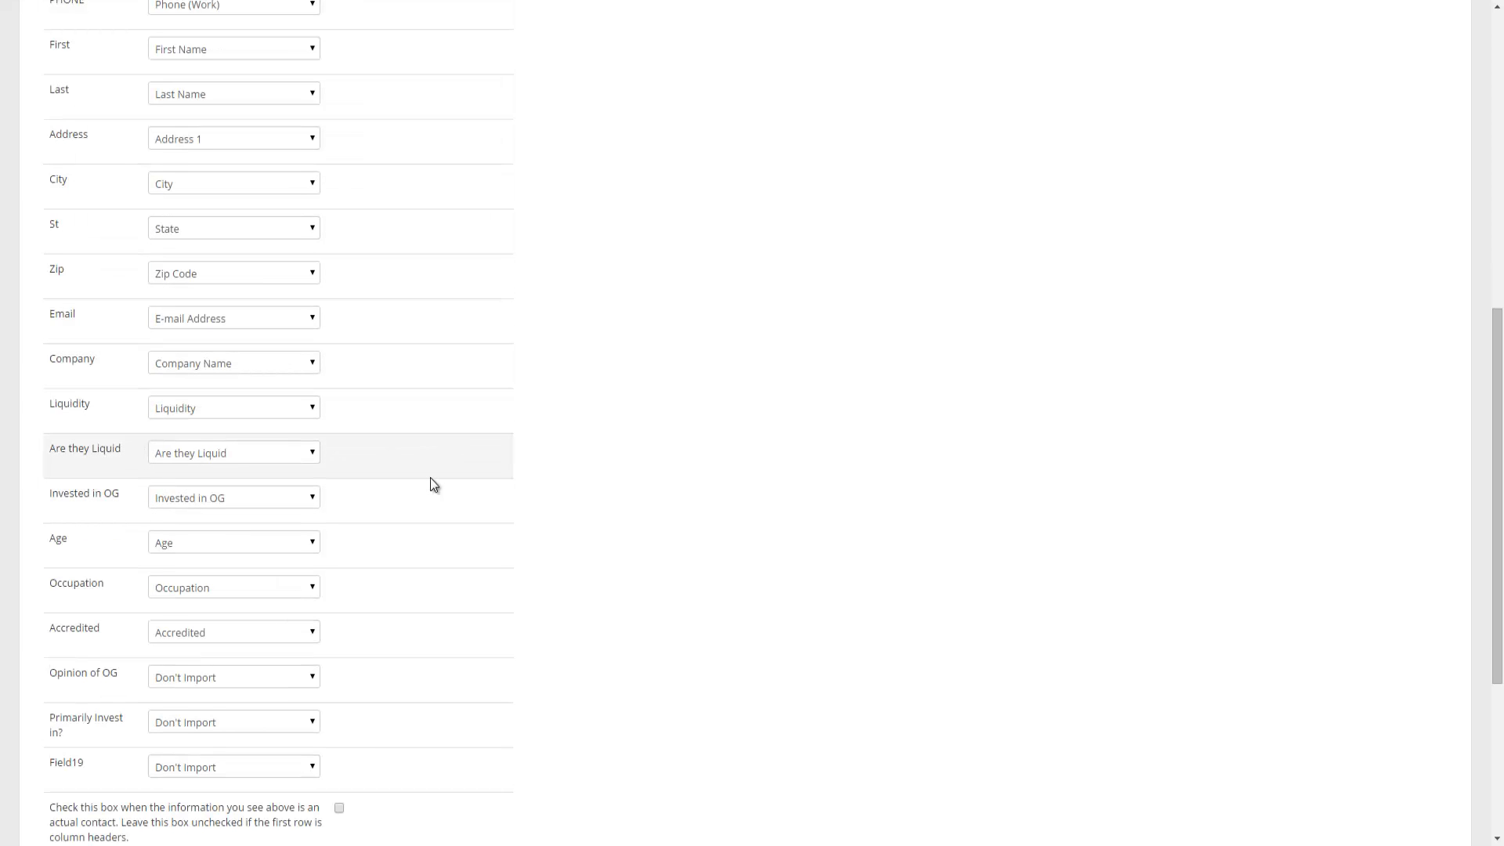
scroll(430, 478, up, 1)
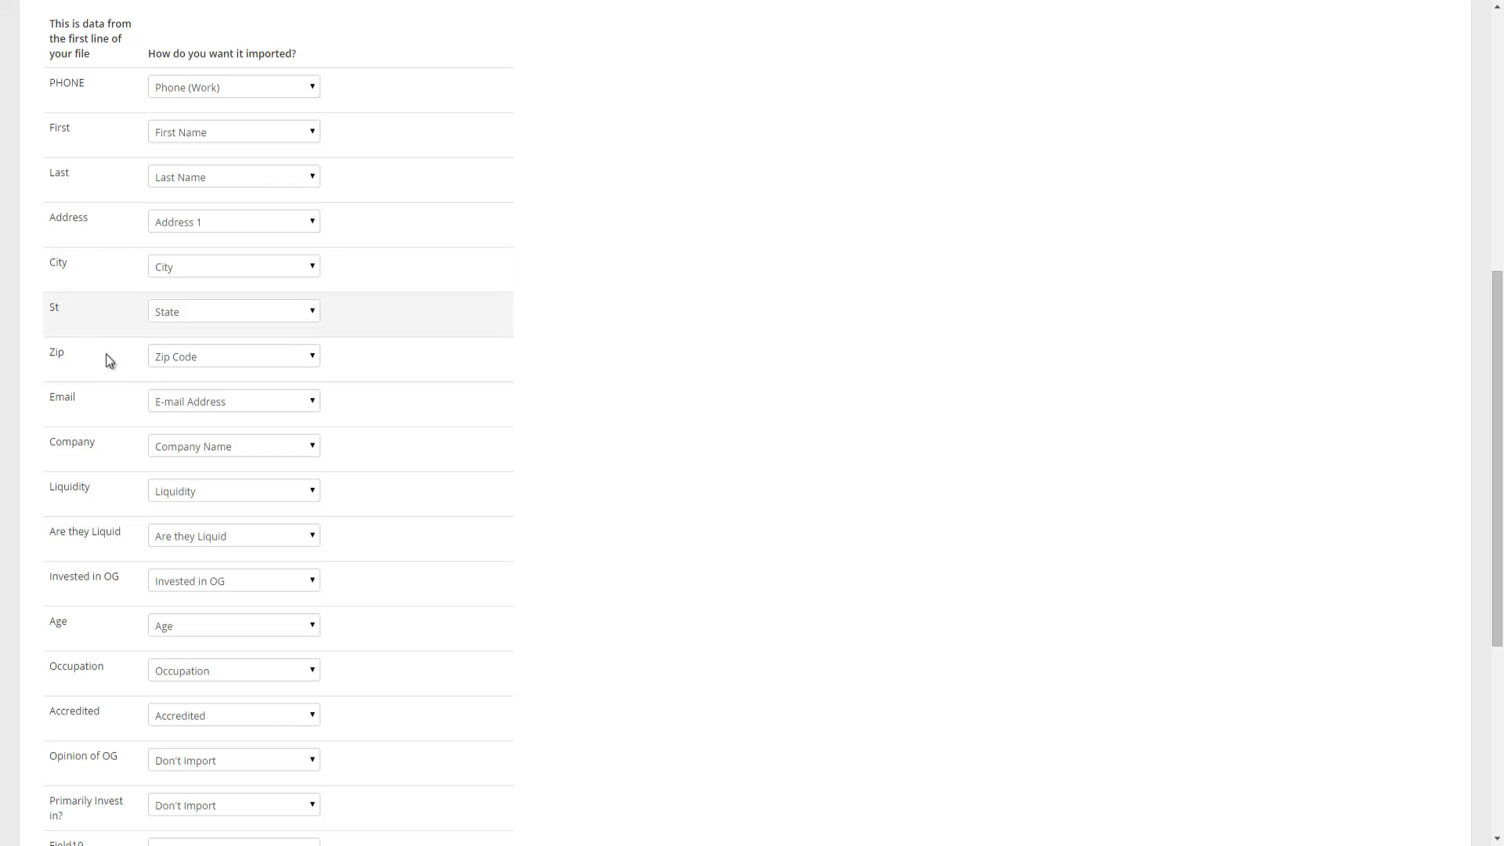
scroll(125, 364, down, 1)
scroll(133, 391, down, 1)
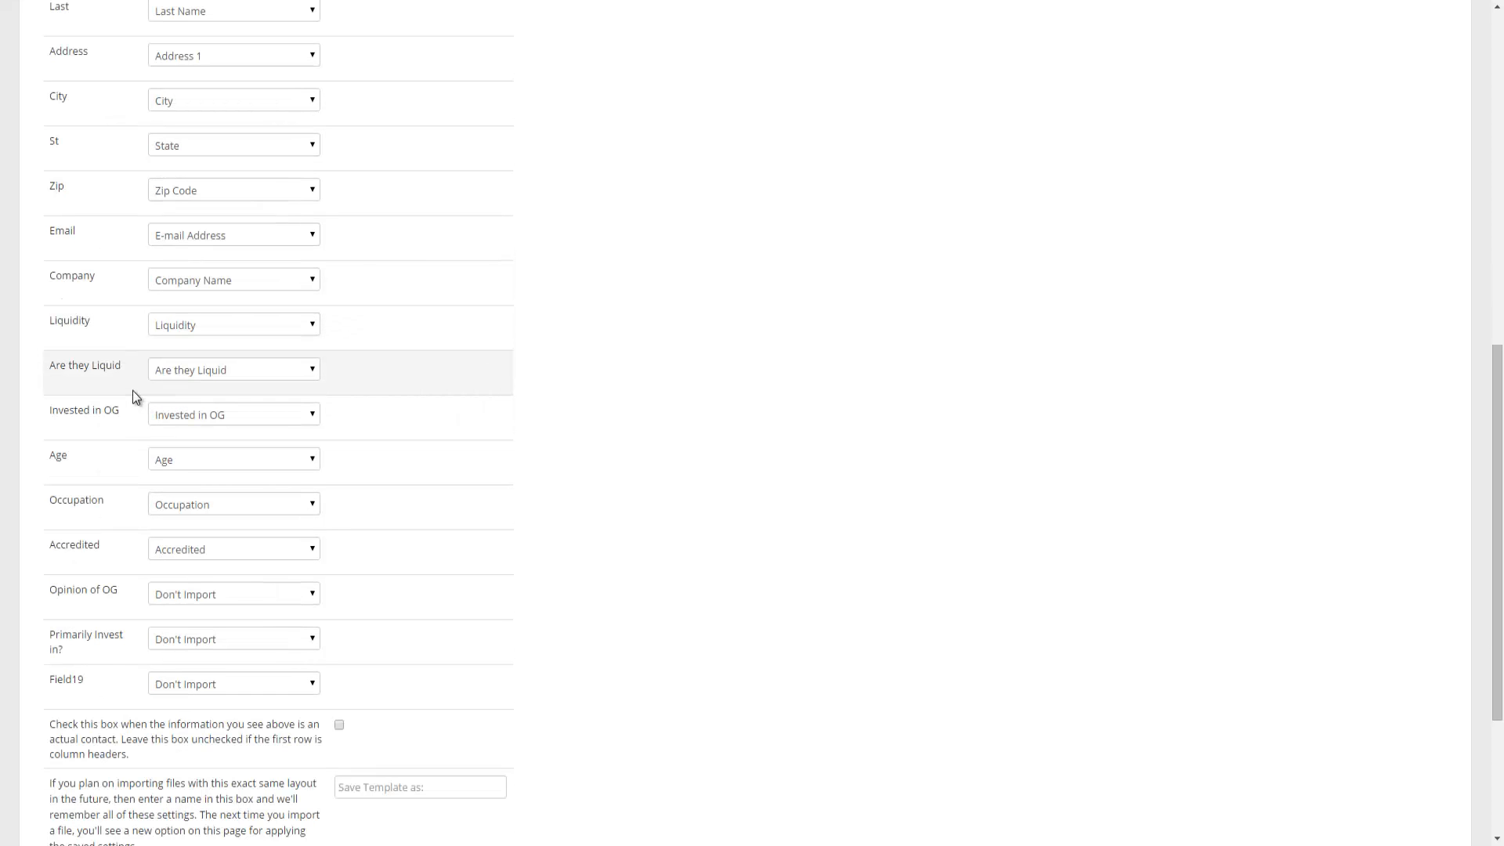
scroll(169, 468, down, 2)
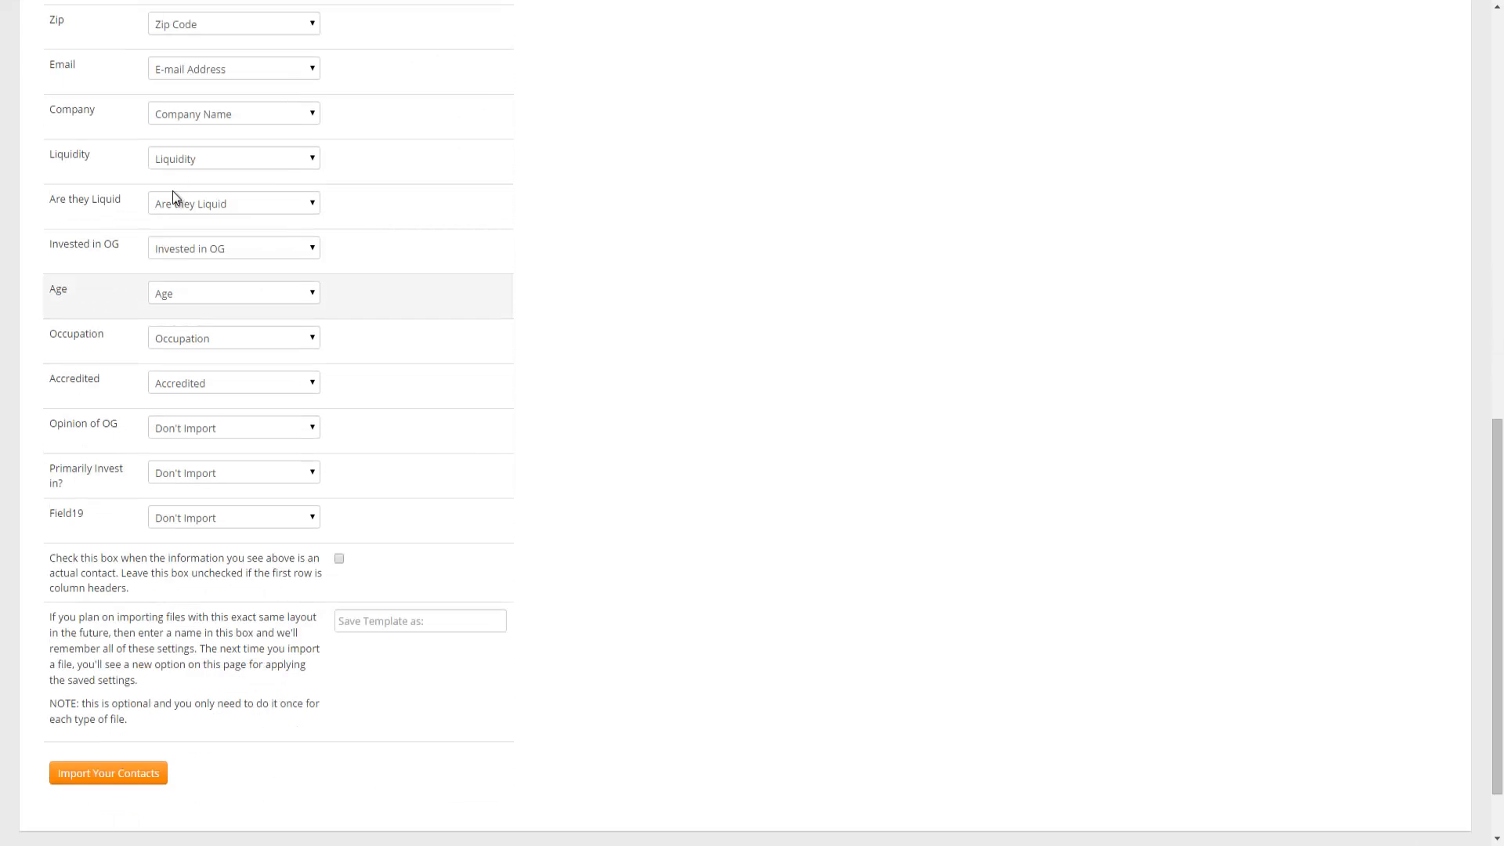
scroll(187, 185, up, 1)
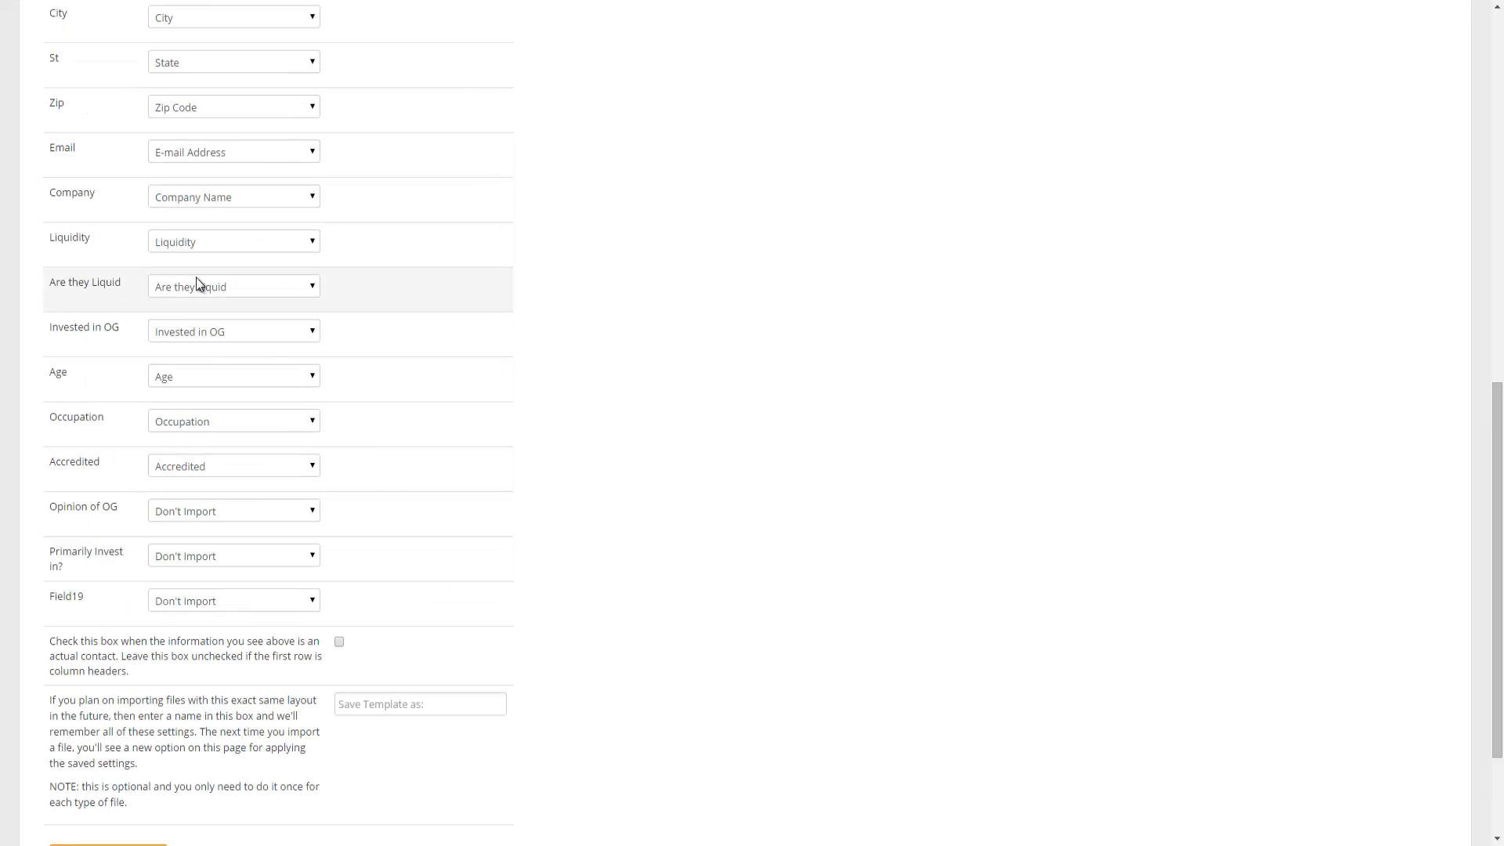
scroll(196, 282, down, 2)
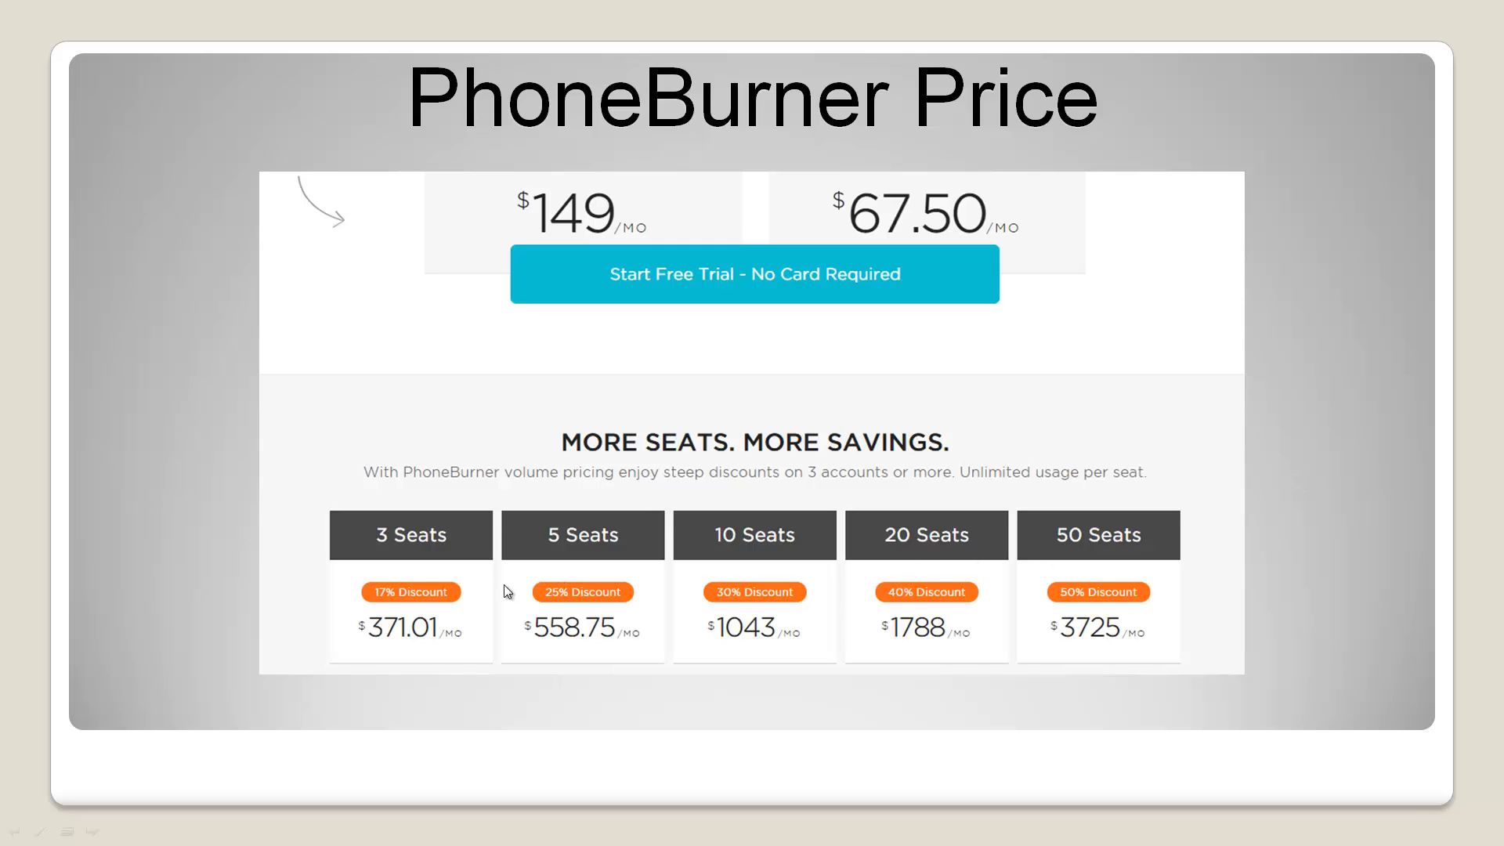
click(1345, 538)
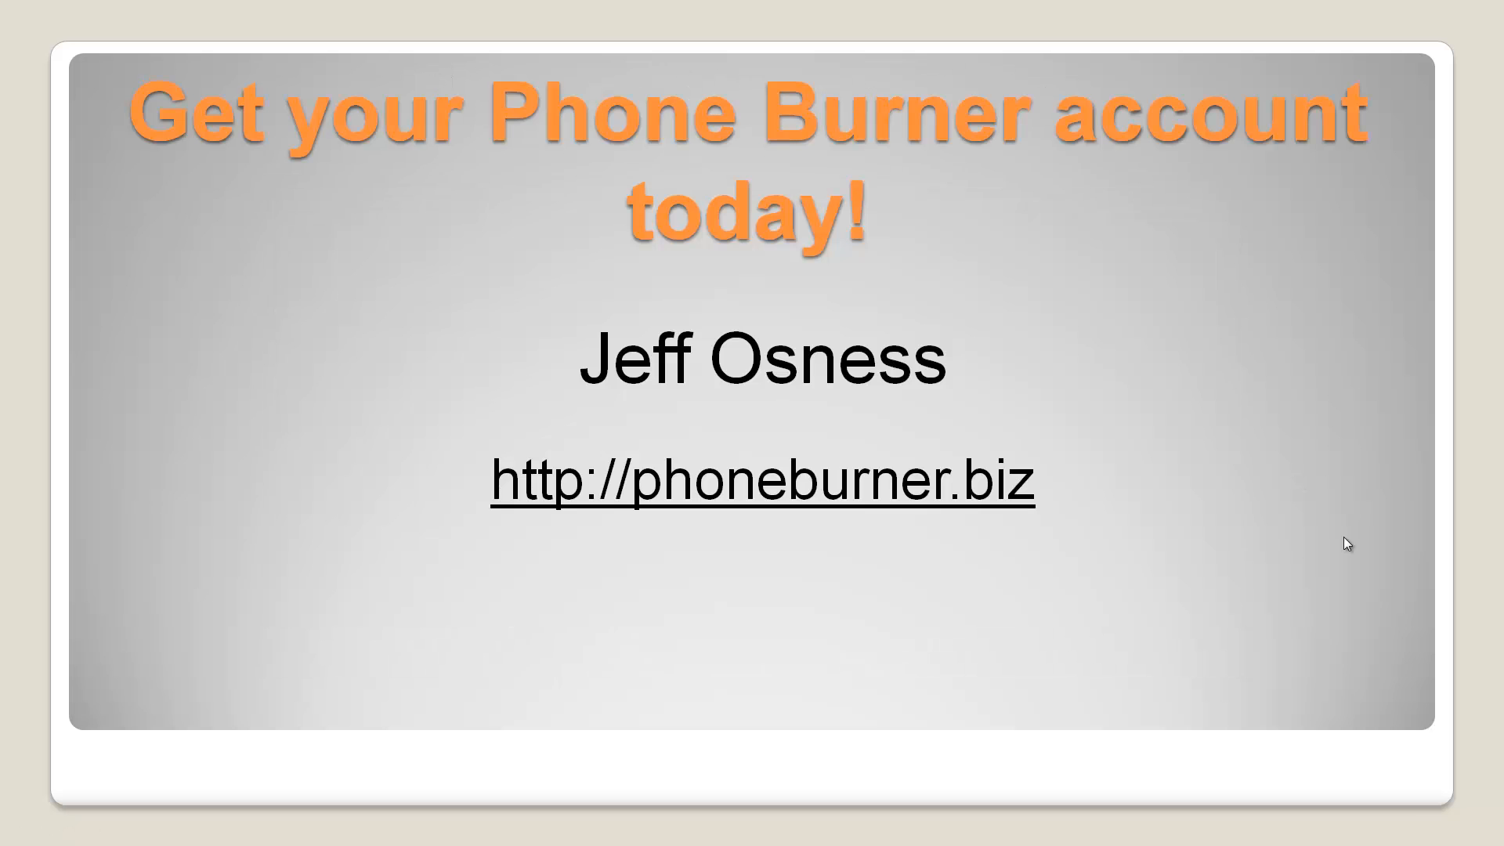